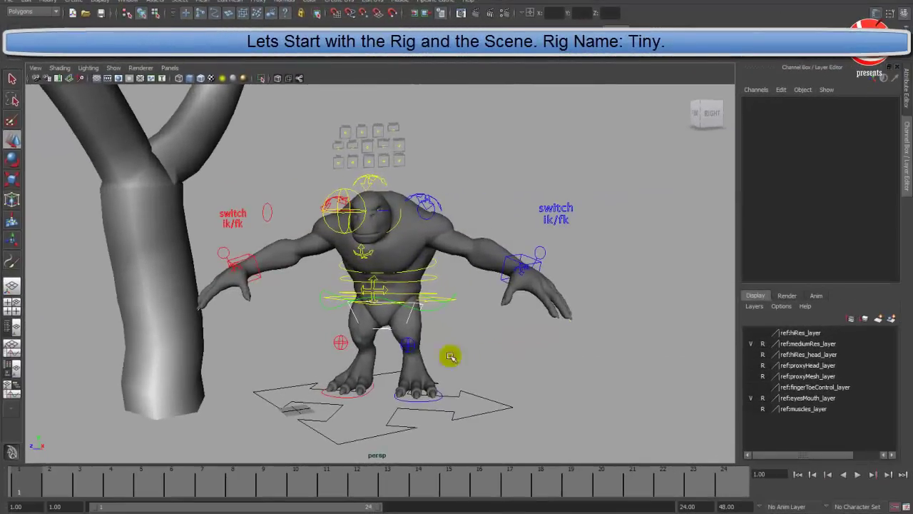
Examine the Tiny character rig and the tree model in the scene from several angles
left_click_drag(451, 357, 312, 333, "alt")
middle_click_drag(366, 261, 416, 361, "alt")
right_click_drag(416, 361, 236, 321, "alt")
left_click_drag(235, 321, 400, 302, "alt")
left_click(310, 266)
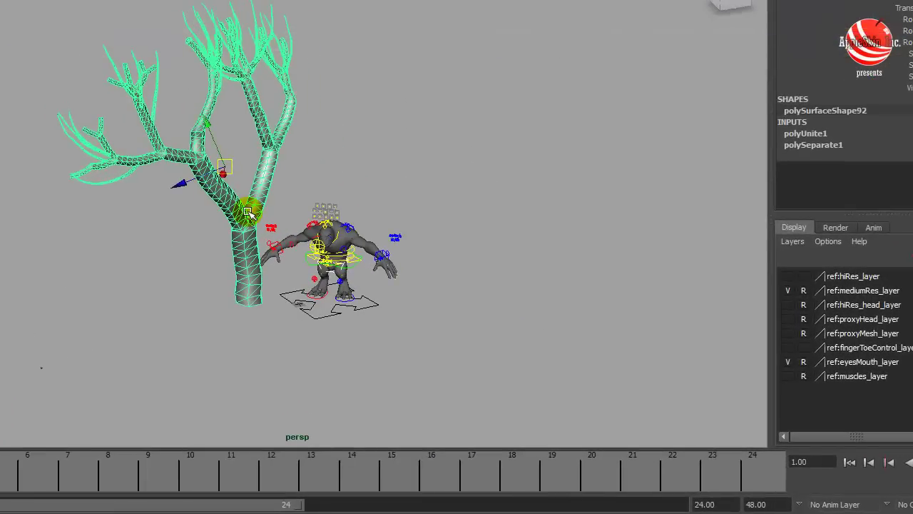
left_click_drag(247, 212, 254, 200, "alt")
left_click(507, 145)
right_click_drag(249, 191, 351, 196, "alt")
middle_click_drag(351, 196, 251, 95, "alt")
right_click_drag(271, 139, 369, 167, "alt")
middle_click_drag(369, 167, 432, 175, "alt")
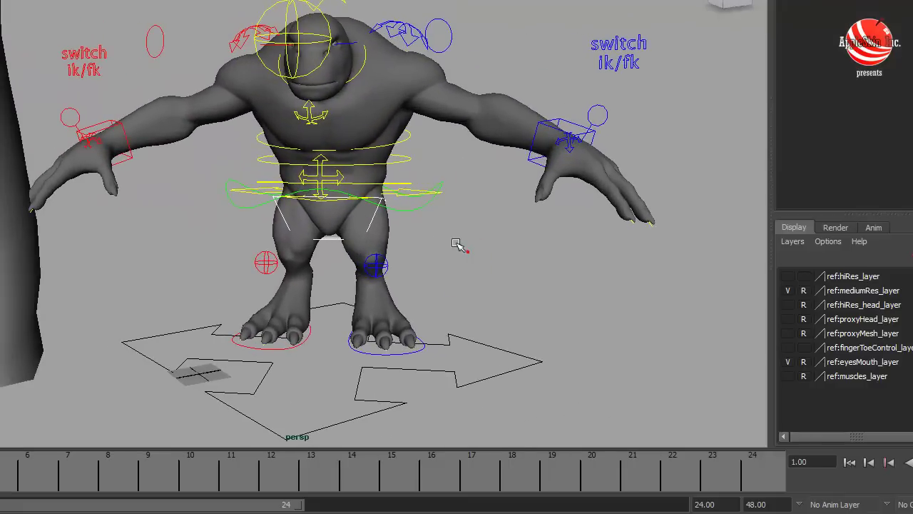
Try moving the rig's left wrist IK control, and undo the move
left_click(407, 194)
left_click_drag(333, 194, 360, 231, "alt")
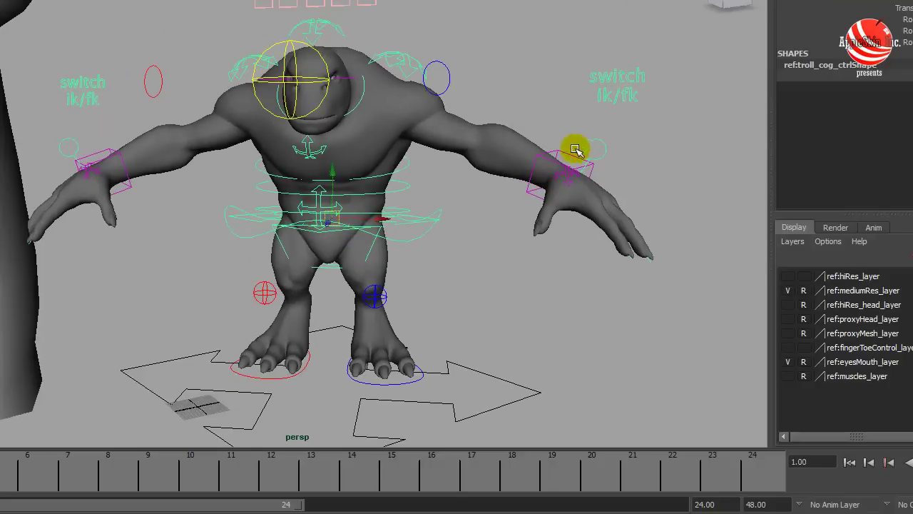
left_click(571, 149)
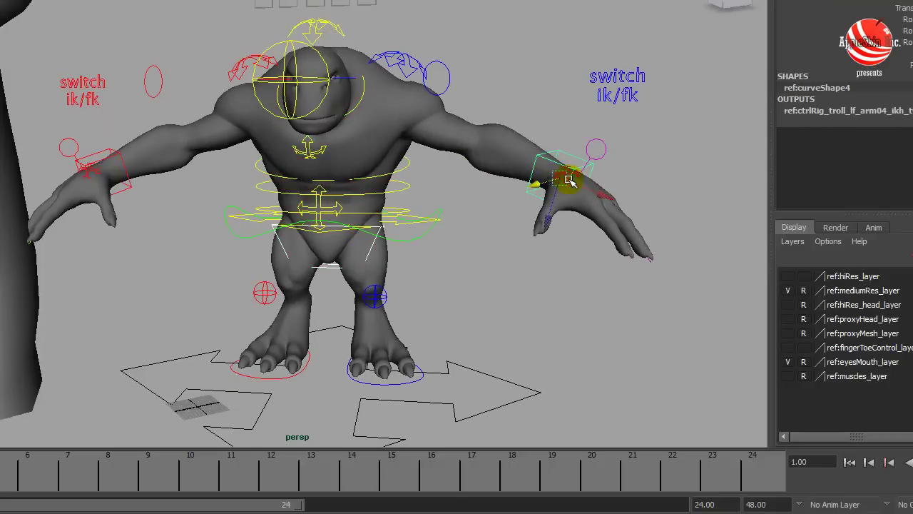
left_click_drag(569, 179, 548, 171)
key("ctrl+z")
Hide the mediumRes_layer and show the proxyHead_layer and proxyMesh_layer for the character
middle_click_drag(404, 165, 414, 172, "alt")
left_click_drag(371, 167, 416, 134, "alt")
left_click(788, 290)
left_click(788, 319)
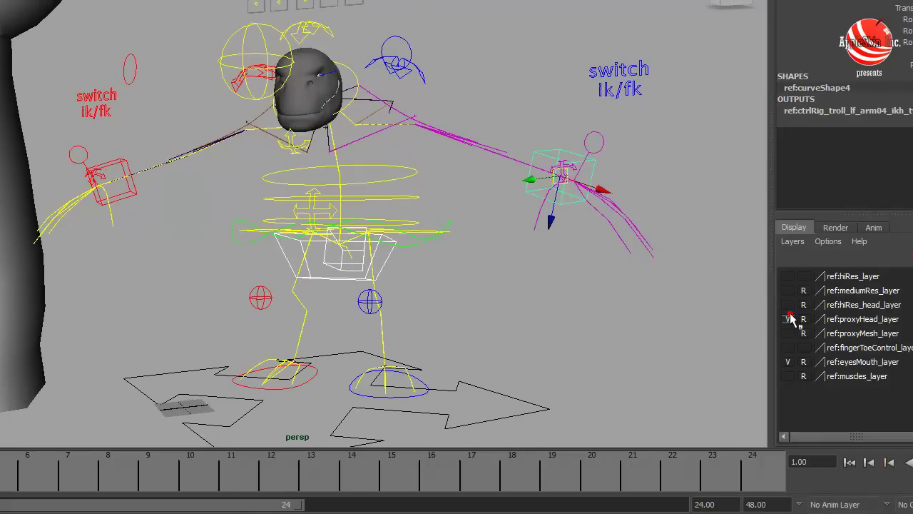
left_click(788, 333)
left_click(545, 300)
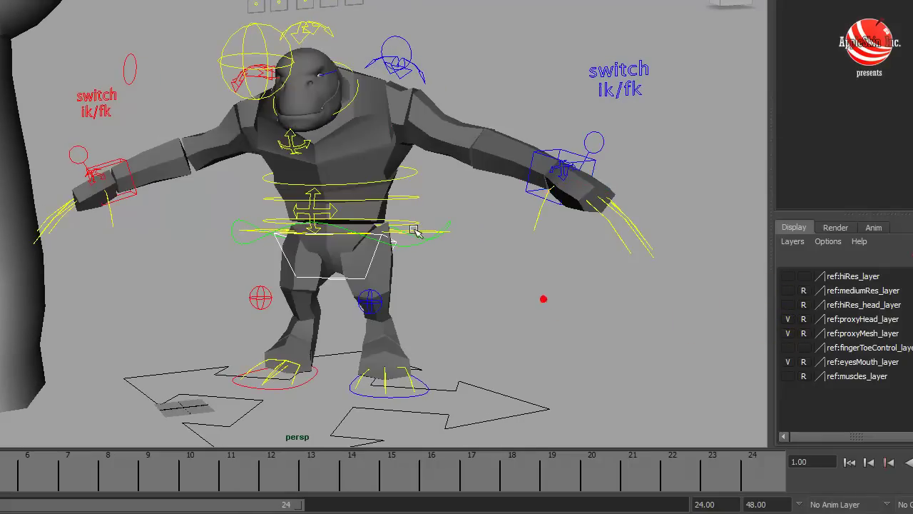
Test the proxy mesh by moving the waist control and the left hand control, undoing each move
left_click(421, 233)
left_click_drag(473, 263, 460, 244, "alt")
middle_click_drag(470, 294, 466, 251)
key("ctrl+z")
left_click(547, 164)
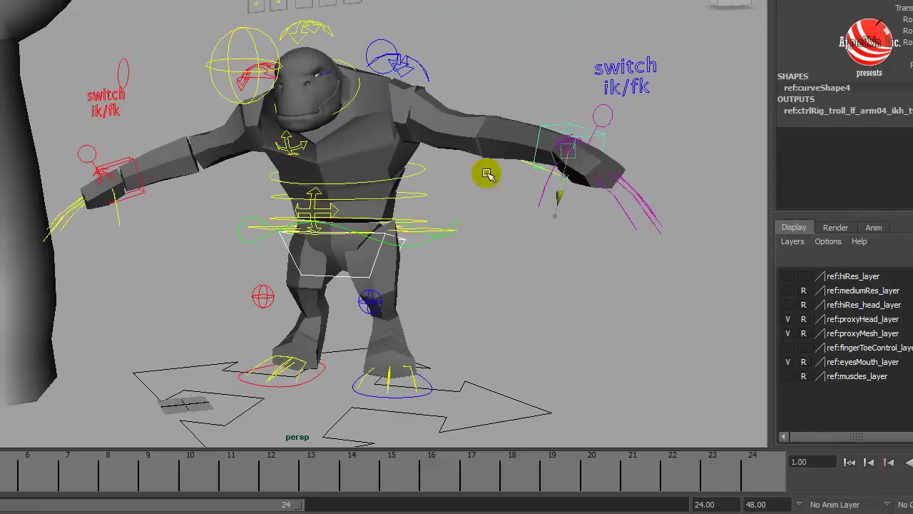
middle_click_drag(575, 199, 533, 235)
key("ctrl+z")
left_click(524, 234)
Try moving the rig's left foot control, and undo the move
left_click_drag(510, 241, 381, 247, "alt")
right_click_drag(388, 241, 226, 228, "alt")
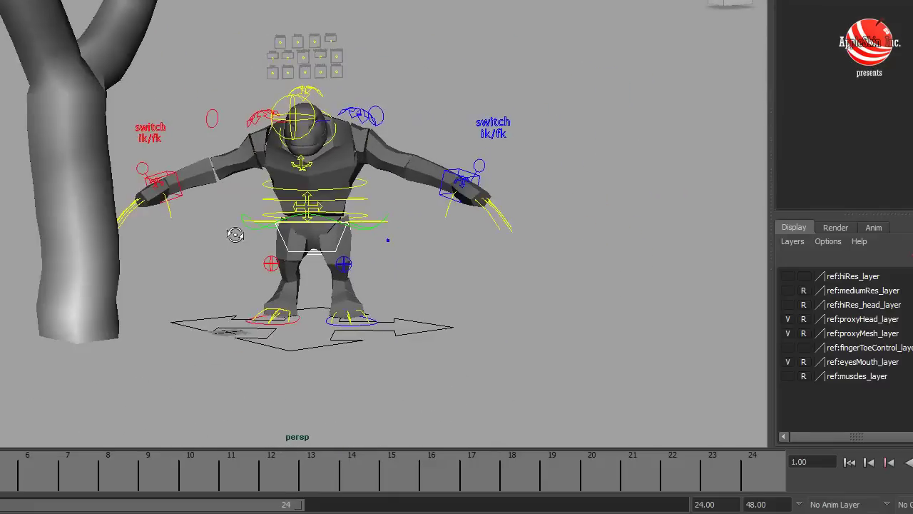
left_click_drag(226, 228, 270, 270, "alt")
middle_click_drag(270, 270, 266, 224, "alt")
left_click_drag(266, 224, 288, 255, "alt")
right_click_drag(287, 255, 285, 213, "alt")
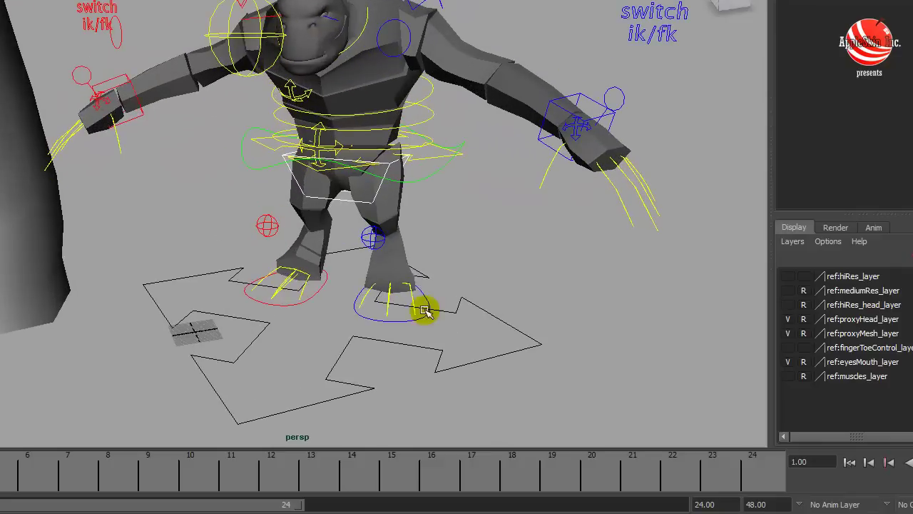
left_click(426, 308)
middle_click_drag(451, 289, 422, 238)
key("ctrl+z")
left_click(500, 254)
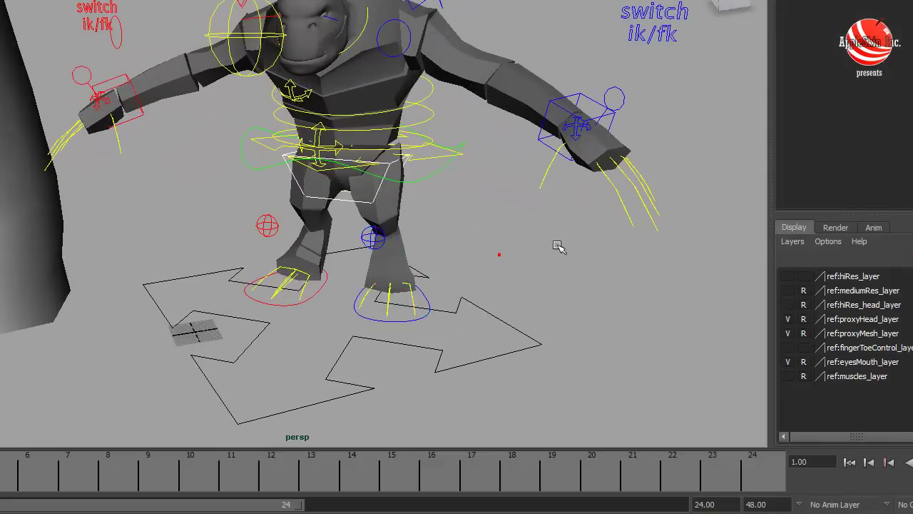
right_click_drag(503, 295, 331, 282, "alt")
left_click_drag(324, 293, 308, 267, "alt")
right_click_drag(308, 267, 371, 270, "alt")
middle_click_drag(371, 269, 373, 284, "alt")
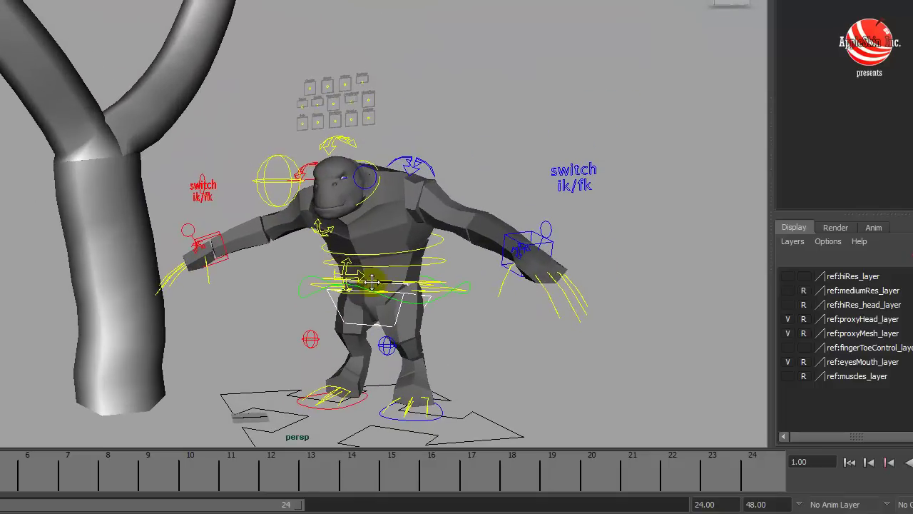
left_click_drag(373, 283, 373, 280, "alt")
middle_click_drag(371, 279, 348, 216, "alt")
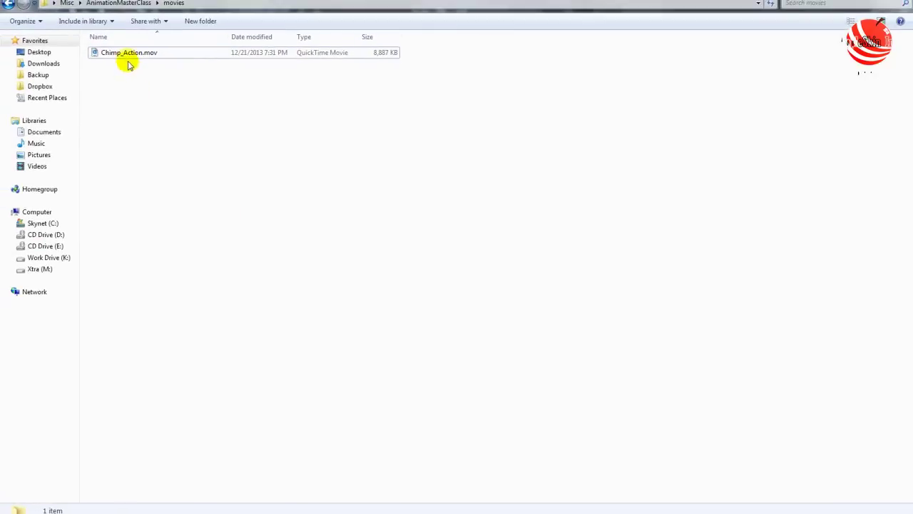
Open Chimp_Action.mov from the movies folder in QuickTime and enlarge the player window
right_click(127, 54)
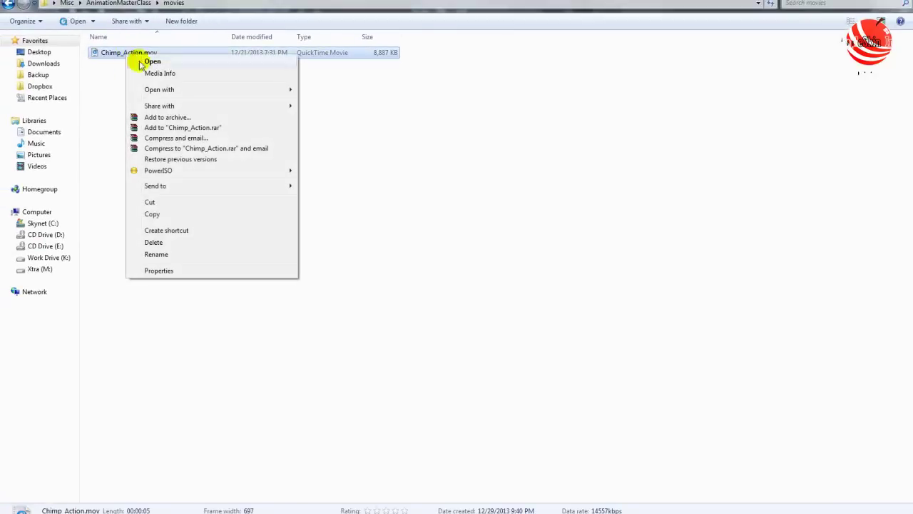
left_click(319, 102)
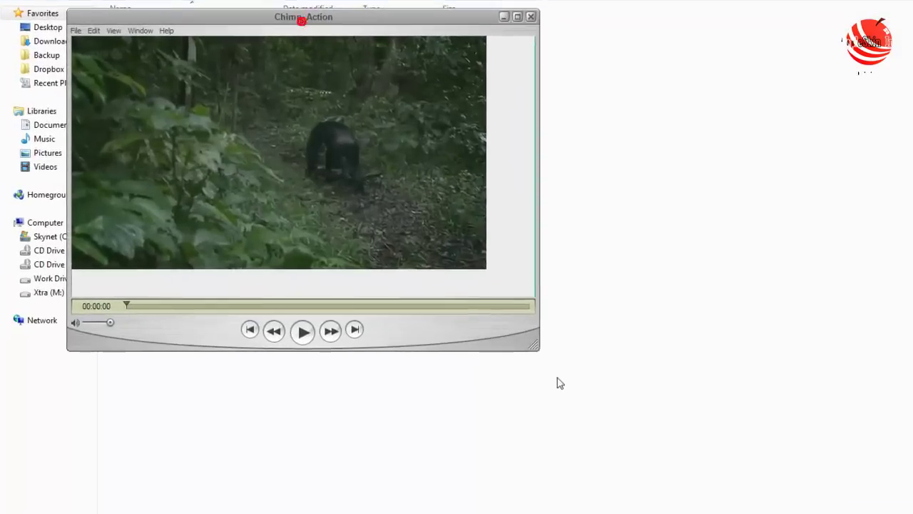
left_click_drag(560, 383, 744, 500)
Select the chimp's jump from the branch through the end of the clip and trim the movie to that selection
left_click_drag(142, 464, 427, 456)
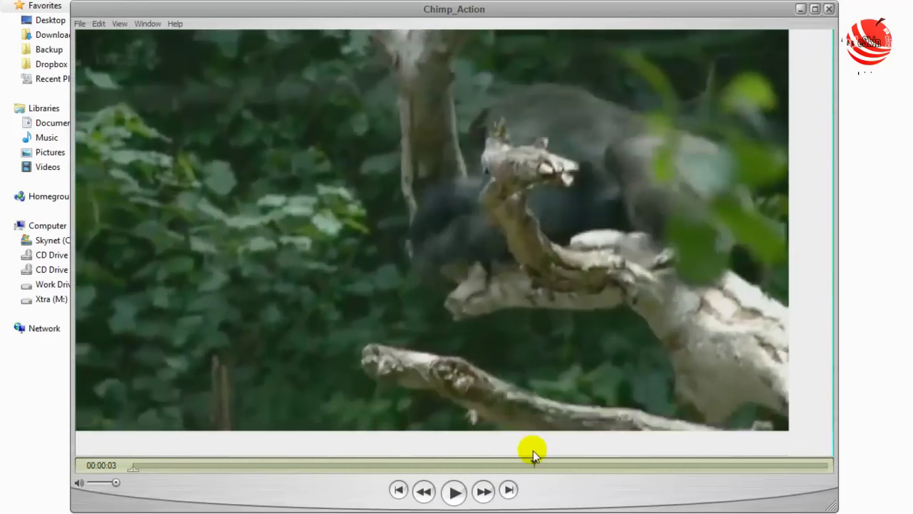
left_click_drag(533, 451, 445, 460)
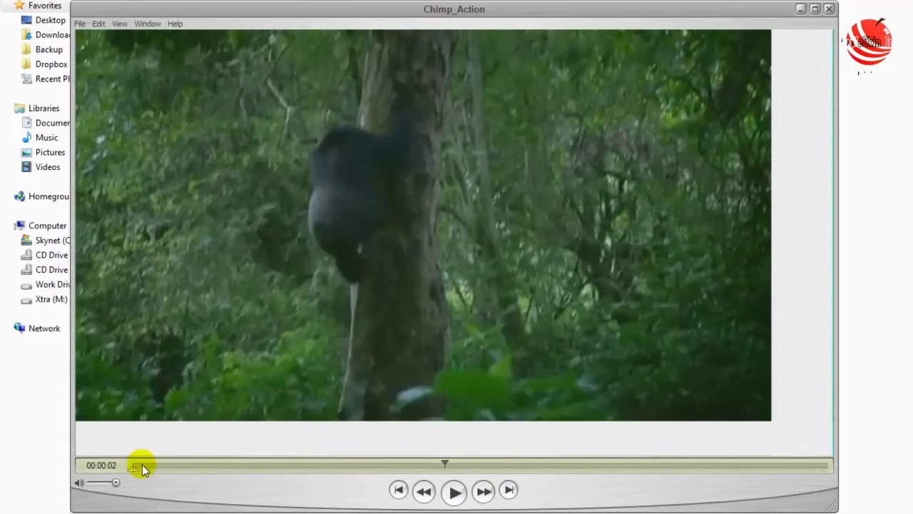
left_click_drag(137, 469, 861, 482)
mouse_move(131, 469)
left_mouse_down()
mouse_move(468, 479)
mouse_move(454, 485)
left_mouse_up()
left_click(98, 23)
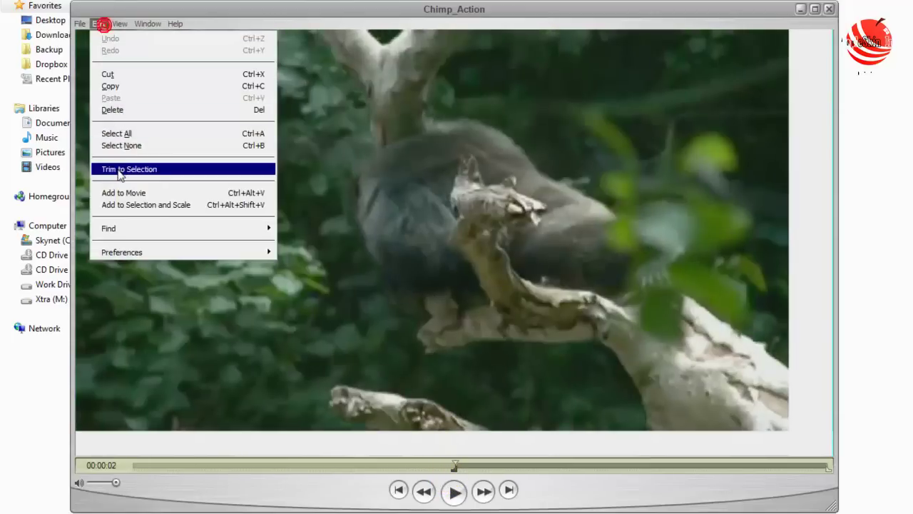
left_click(164, 168)
Play and scrub through the trimmed clip to study the chimp's jump from branch to ground
left_click(411, 491)
left_click(454, 493)
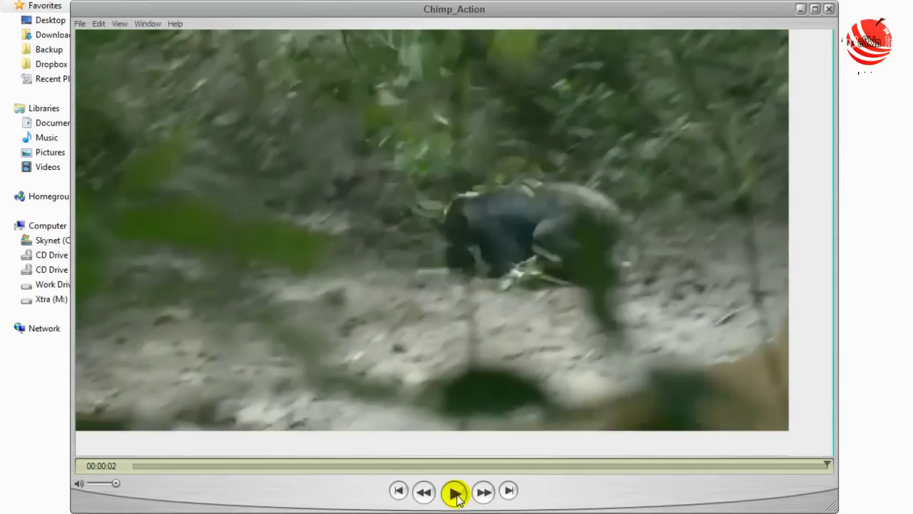
left_click(456, 494)
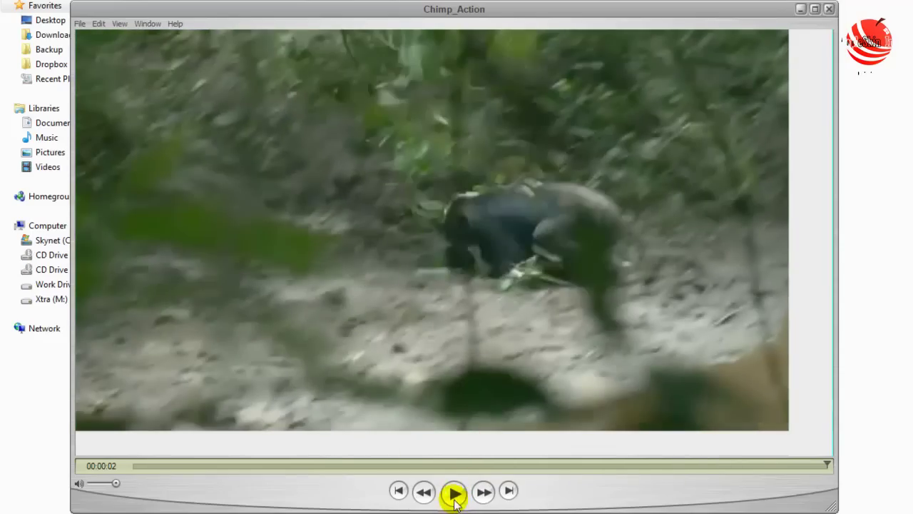
left_click(455, 494)
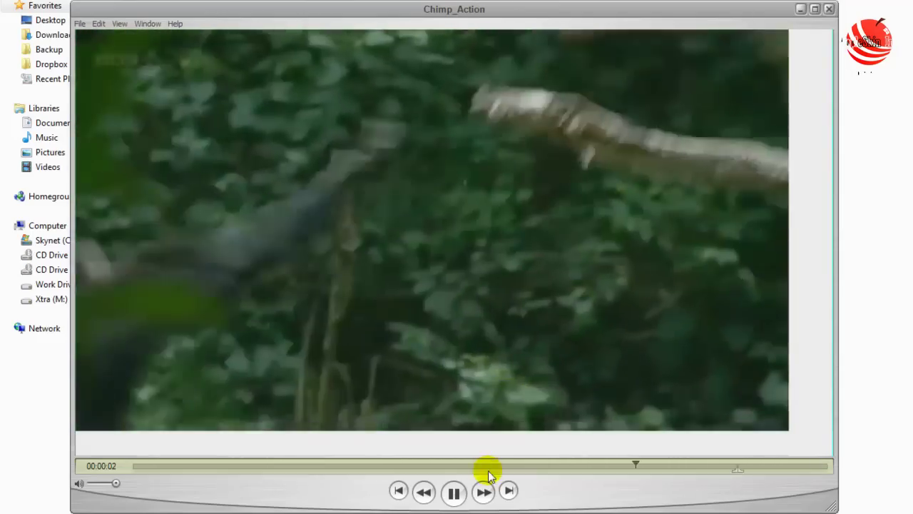
left_click(456, 495)
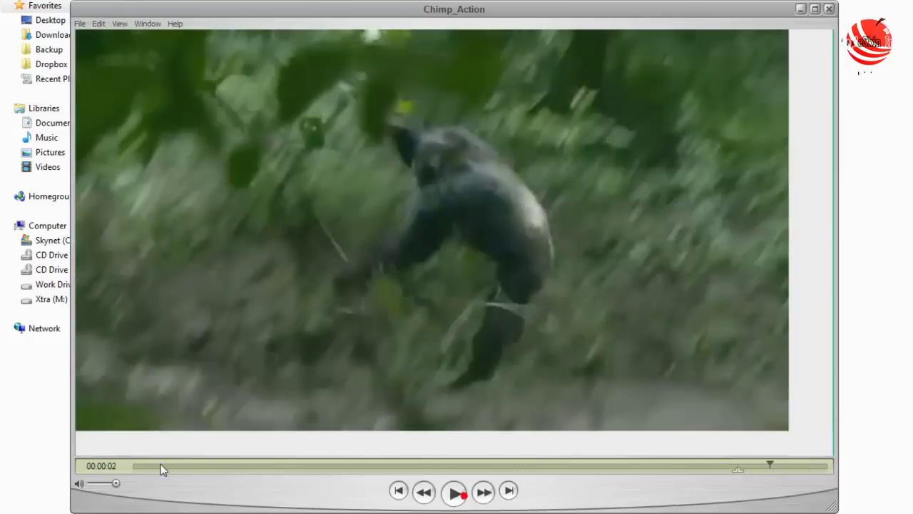
left_click_drag(161, 469, 832, 460)
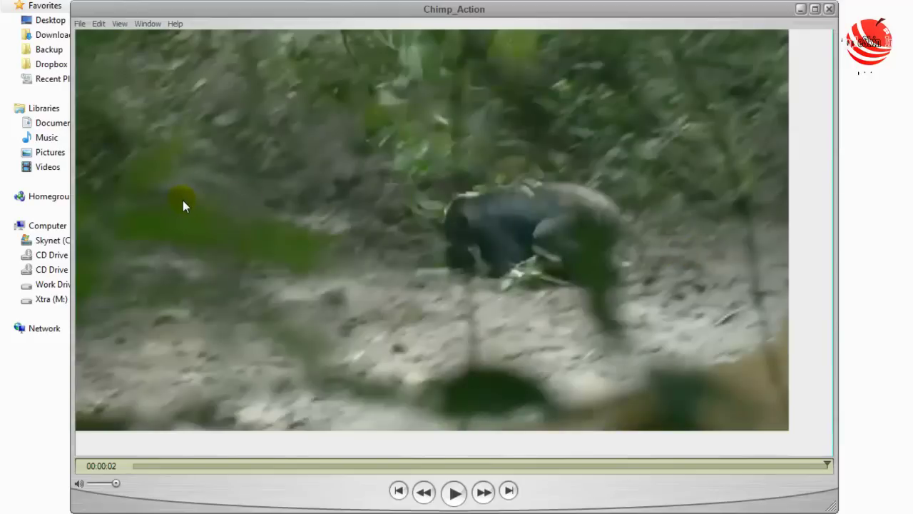
left_click_drag(826, 467, 77, 464)
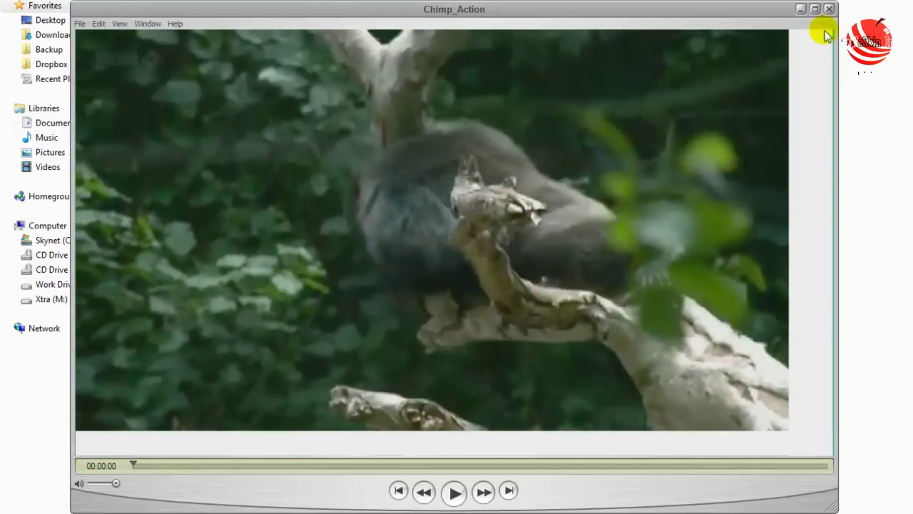
Save the trimmed jump clip as Refrence.mov in the movies folder and open it
left_click(91, 6)
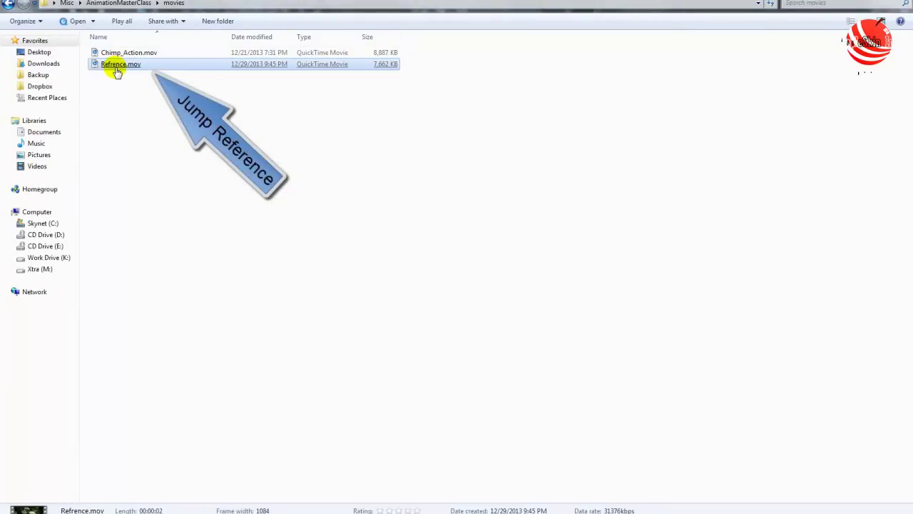
double_click(117, 65)
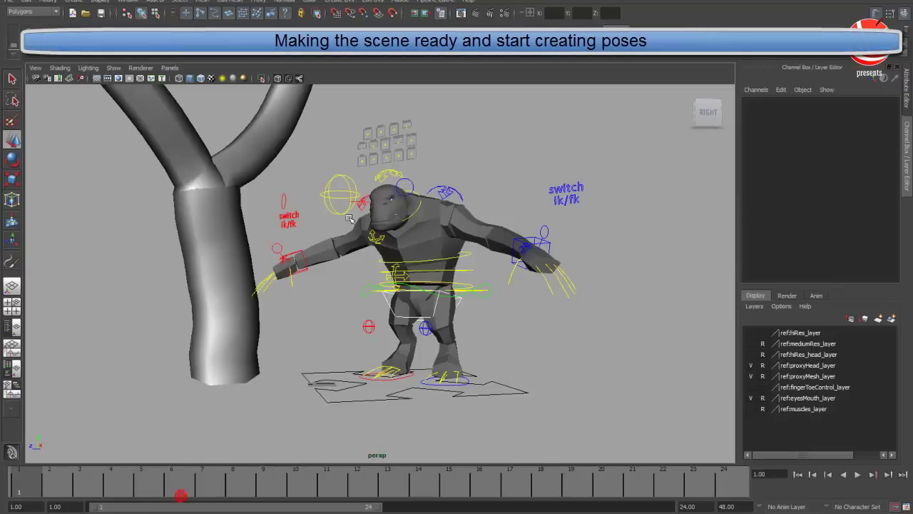
Switch to Maya and move the character's root control up onto the tree's branch
scroll(328, 214, "down", 3)
middle_click_drag(337, 207, 421, 265, "alt")
left_click_drag(421, 265, 377, 258, "alt")
scroll(307, 249, "down", 3)
left_click_drag(306, 248, 249, 252, "alt")
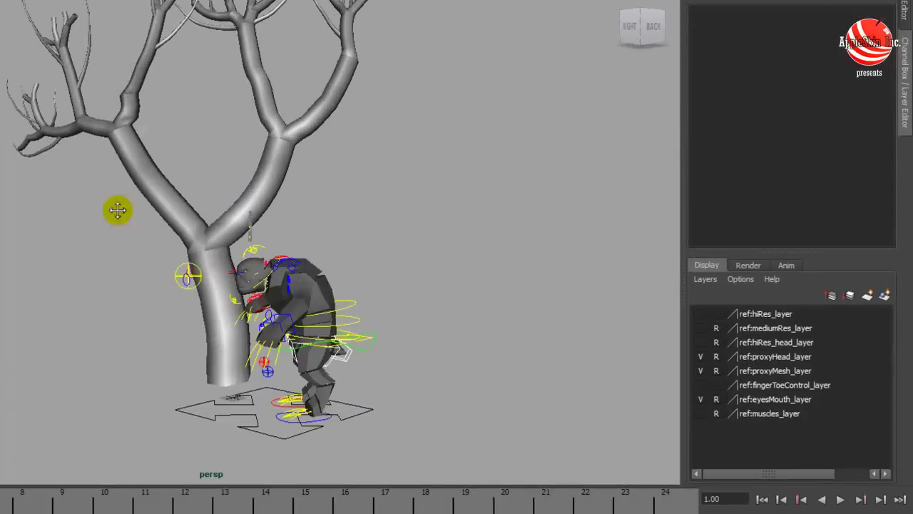
middle_click_drag(118, 210, 207, 252, "alt")
left_click_drag(371, 256, 427, 251, "alt")
right_click_drag(386, 237, 343, 279, "alt")
mouse_move(336, 269)
left_mouse_down("alt")
mouse_move(434, 271)
mouse_move(328, 268)
left_mouse_up("alt")
left_click(226, 258)
middle_click_drag(295, 261, 300, 235, "alt")
right_click_drag(298, 233, 259, 230, "alt")
middle_click_drag(300, 198, 476, 222)
key("w")
middle_click_drag(292, 300, 297, 204)
left_click_drag(297, 204, 277, 184, "alt")
mouse_move(296, 234)
middle_mouse_down()
mouse_move(295, 208)
mouse_move(298, 224)
middle_mouse_up()
Rotate the character's root control on the branch to about 50 degrees in Y
left_click(249, 279)
left_click_drag(325, 298, 389, 366, "alt")
left_click(411, 374)
left_click_drag(260, 104, 413, 307, "alt")
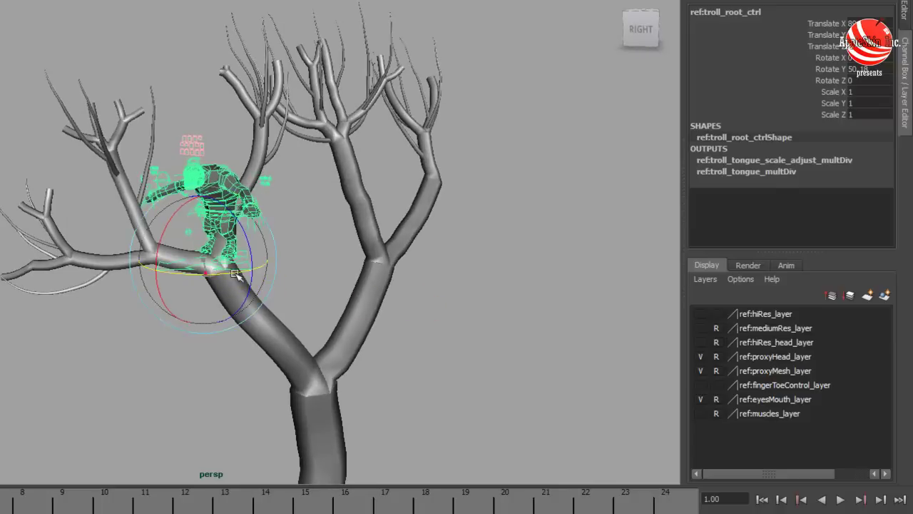
left_click_drag(267, 287, 178, 236, "alt")
left_click(55, 274)
Create a polygon plane as the ground beneath the tree and scale it uniformly to about 2342
left_click_drag(147, 306, 302, 302, "alt")
right_click_drag(302, 301, 93, 306, "alt")
left_click_drag(92, 305, 134, 292, "alt")
left_click_drag(227, 255, 185, 309, "alt")
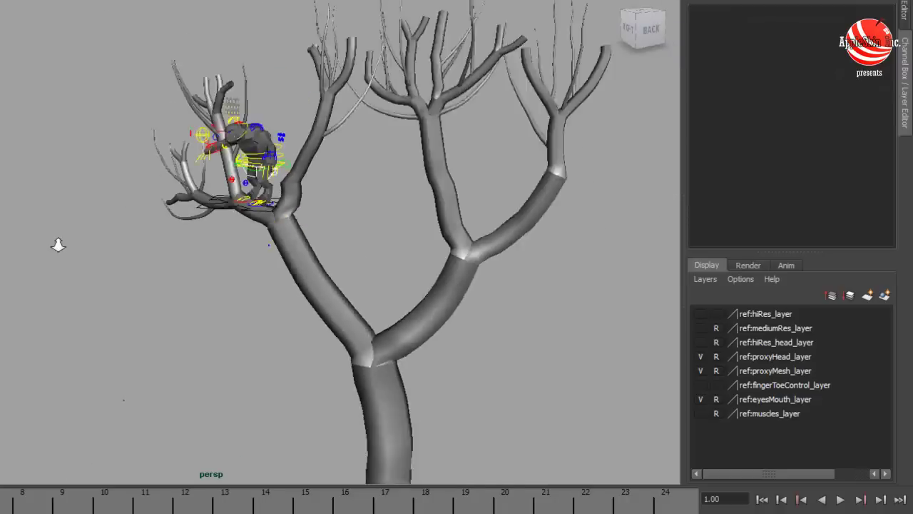
right_click_drag(58, 245, 77, 250, "alt")
left_click_drag(77, 250, 178, 298, "alt")
middle_click_drag(178, 299, 330, 227, "alt")
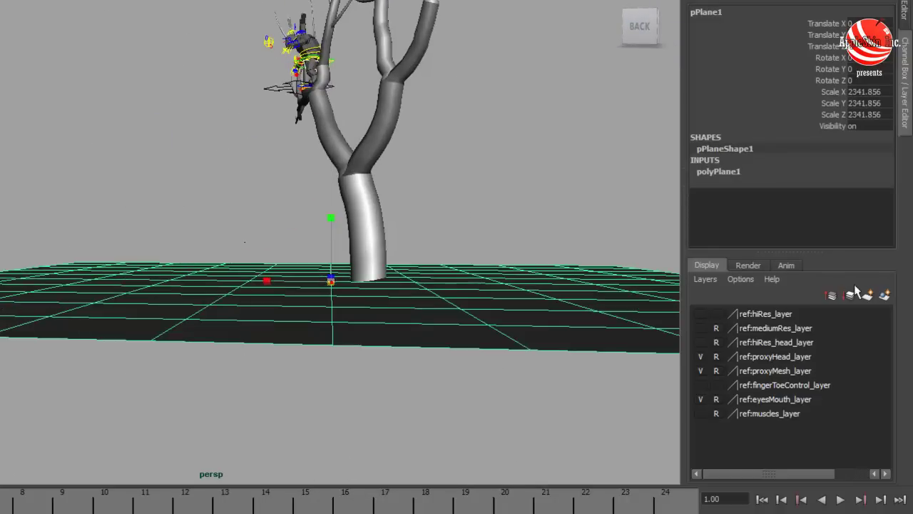
Stretch the ground plane horizontally, bringing its Scale X to about 6726
left_click_drag(375, 252, 380, 273, "alt")
left_click_drag(276, 302, 156, 302)
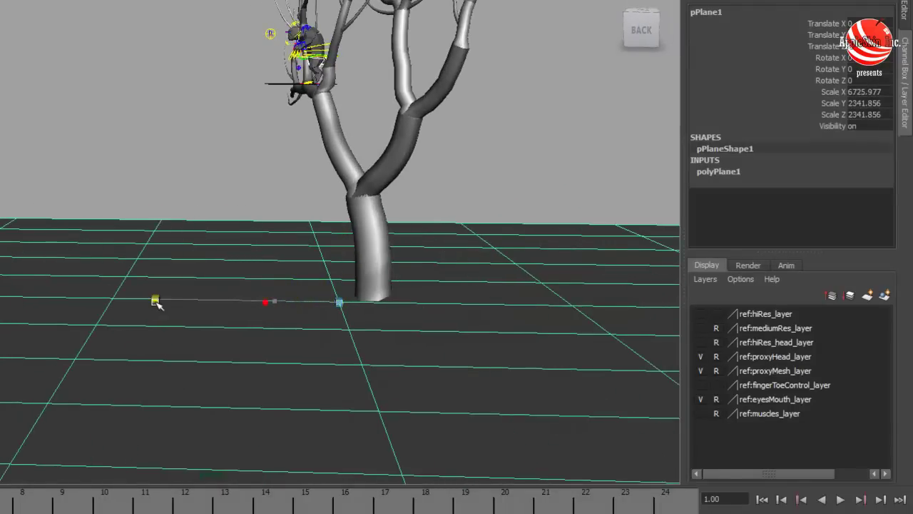
left_click_drag(163, 119, 277, 250, "alt")
left_click_drag(208, 236, 174, 237)
left_click(2, 69)
Inspect the selected tree model, the ground plane and the character's overall placement from several angles
left_click_drag(118, 194, 79, 205, "alt")
middle_click_drag(123, 126, 208, 334, "alt")
right_click_drag(209, 334, 718, 328, "alt")
left_click_drag(210, 314, 168, 269, "alt")
right_click_drag(169, 269, 64, 269, "alt")
middle_click_drag(215, 299, 107, 207, "alt")
right_click_drag(357, 285, 311, 286, "alt")
left_click(359, 299)
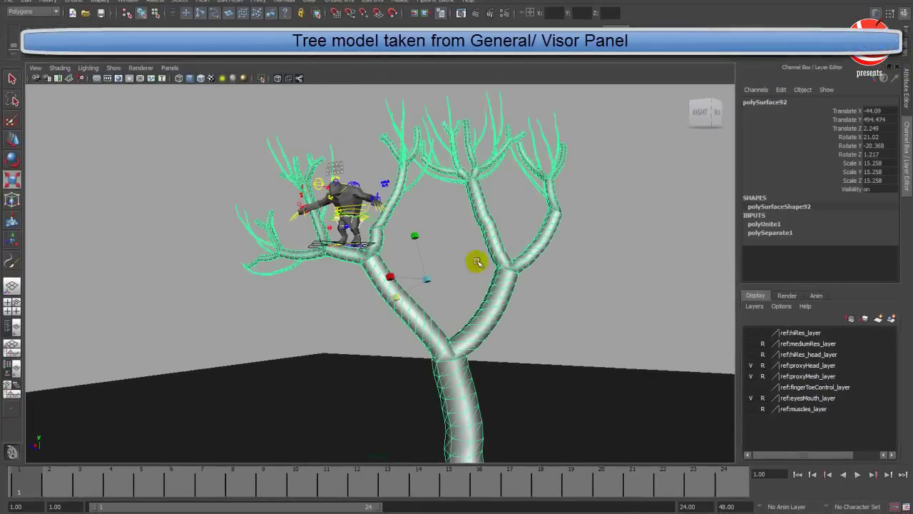
left_click_drag(476, 262, 493, 229, "alt")
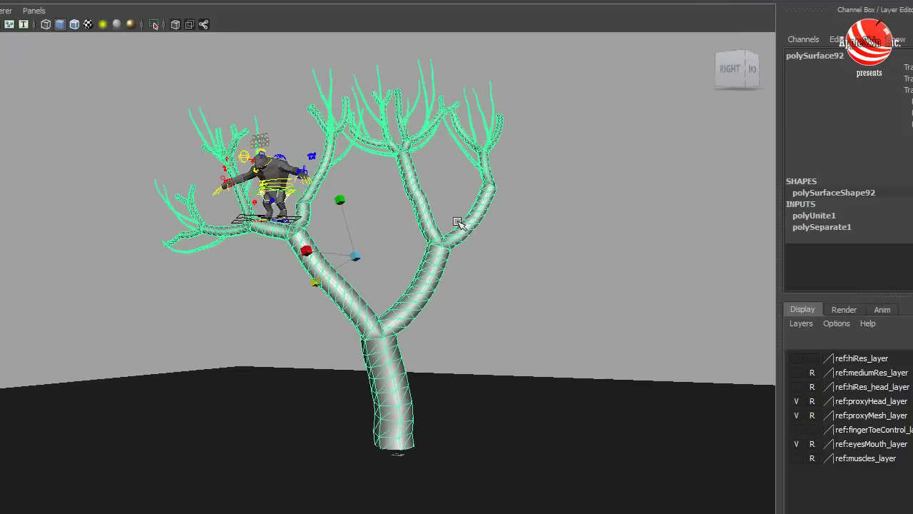
mouse_move(191, 225)
left_mouse_down("alt")
mouse_move(285, 234)
mouse_move(182, 229)
left_mouse_up("alt")
right_click_drag(393, 271, 571, 278, "alt")
middle_click_drag(85, 214, 183, 310, "alt")
middle_click_drag(179, 200, 226, 293, "alt")
right_click_drag(225, 293, 267, 296, "alt")
mouse_move(286, 286)
left_mouse_down("alt")
mouse_move(178, 285)
mouse_move(286, 284)
left_mouse_up("alt")
Examine up close where the character's feet meet the tree branch
left_click(501, 229)
right_click_drag(501, 229, 578, 231, "alt")
middle_click_drag(256, 178, 257, 132, "alt")
left_click_drag(289, 257, 289, 218, "alt")
right_click_drag(293, 214, 412, 268, "alt")
left_click_drag(371, 264, 361, 222, "alt")
right_click_drag(360, 222, 171, 254, "alt")
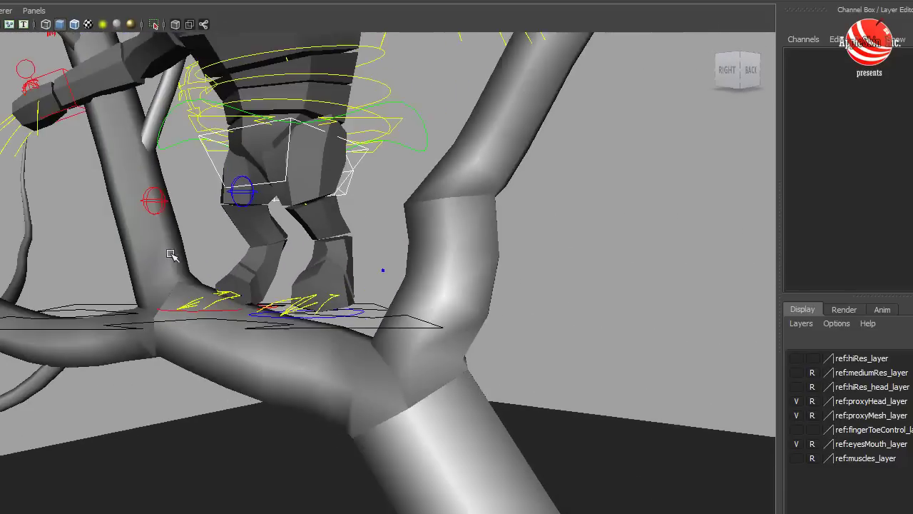
middle_click_drag(172, 254, 171, 236, "alt")
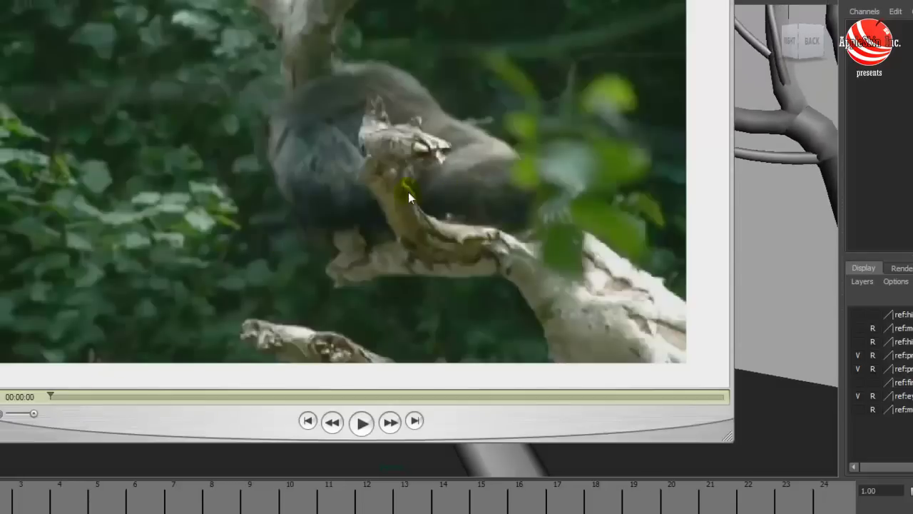
Bring up the reference clip and rewind it to the start to study the chimp's crouched pose
left_click_drag(61, 393, 35, 388)
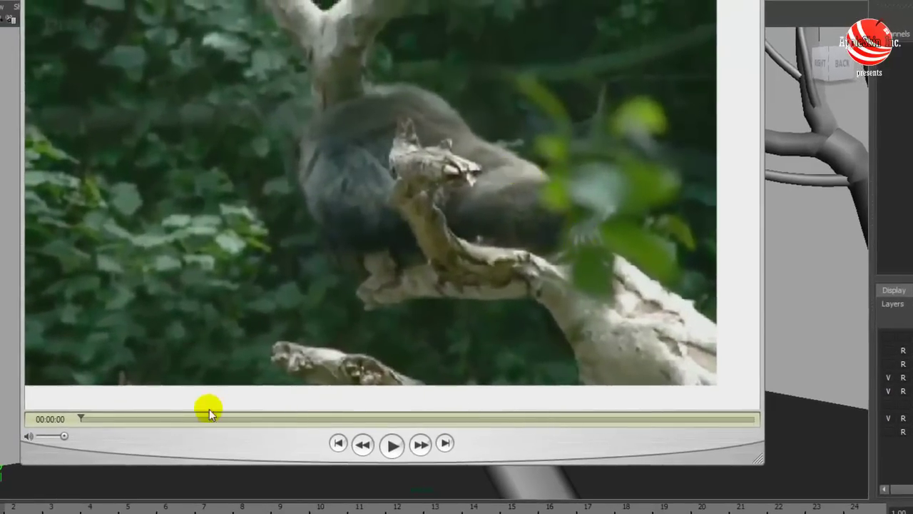
Scrub through the opening of the reference clip to study the chimp's crouched pose, and return to the 3D scene
left_click_drag(84, 418, 177, 419)
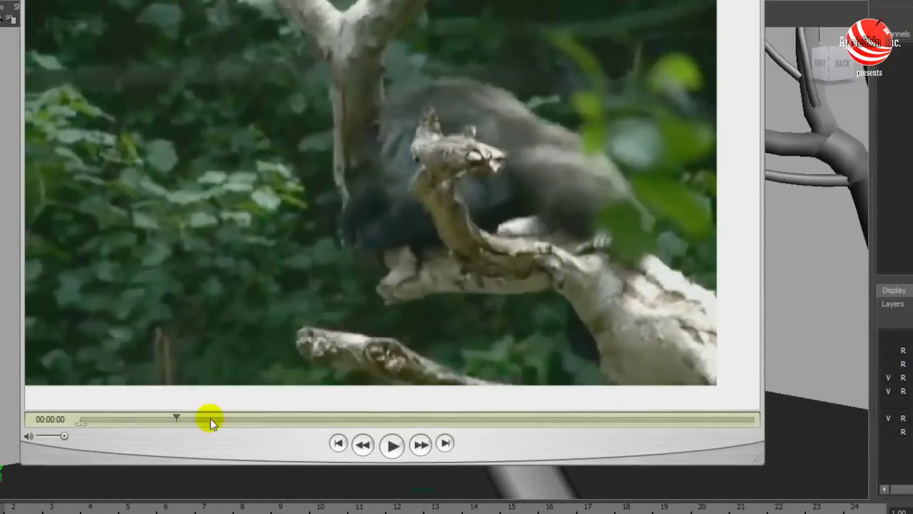
left_click_drag(207, 421, 139, 383)
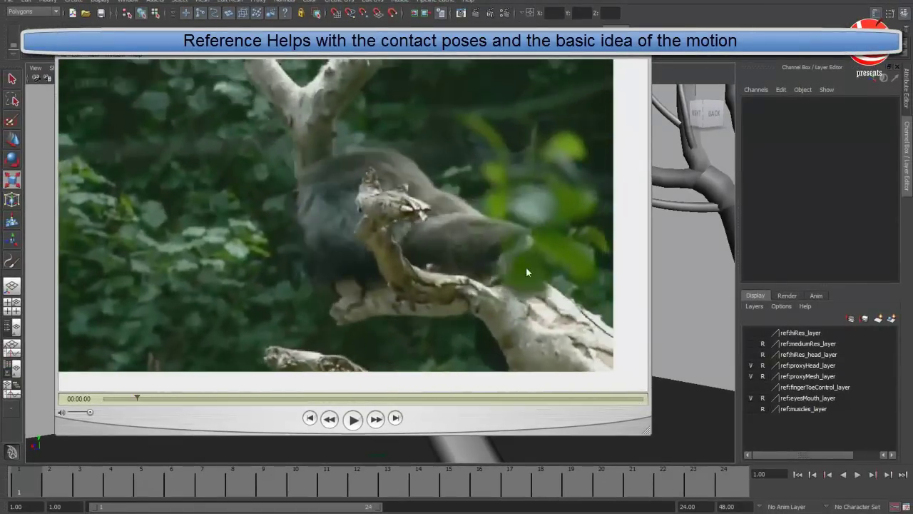
left_click(663, 282)
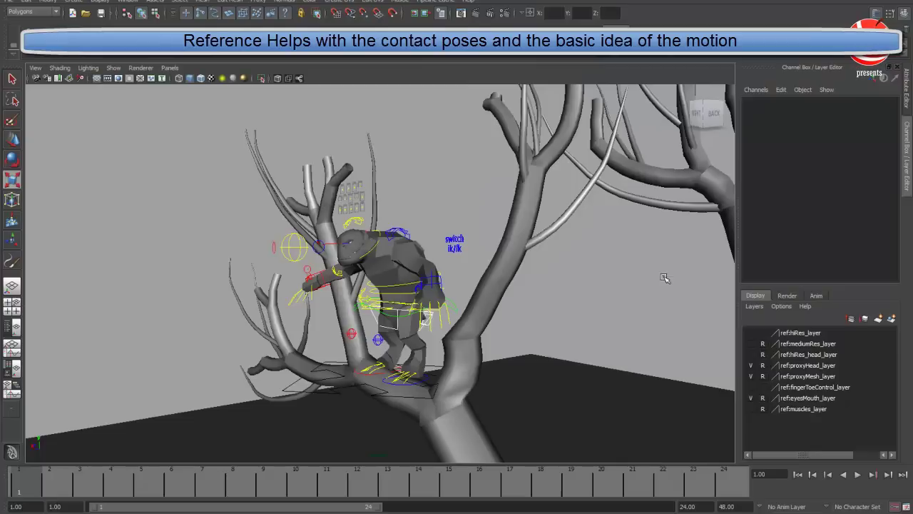
Move the character's left foot IK control so the foot stands on the tree branch near the trunk fork
middle_click_drag(308, 128, 335, 196, "alt")
left_click_drag(334, 195, 307, 206, "alt")
right_click_drag(306, 206, 419, 236, "alt")
left_click(340, 134)
left_click_drag(365, 191, 343, 194, "alt")
left_click_drag(451, 200, 458, 241, "alt")
left_click(438, 277)
left_click_drag(493, 299, 530, 294, "alt")
left_click_drag(426, 258, 468, 290)
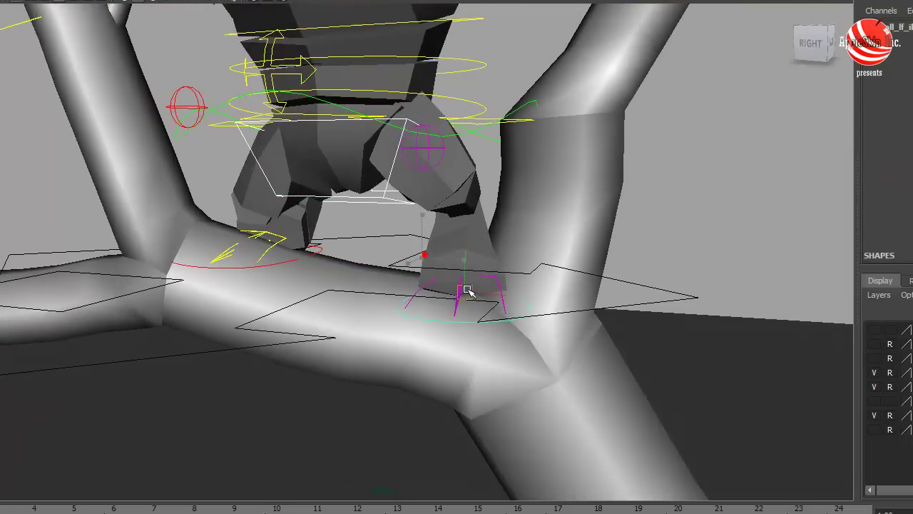
Place the right foot IK control against the branch, checking the foot contact from behind and from the side
left_click_drag(589, 293, 627, 290, "alt")
left_click_drag(525, 239, 561, 255, "alt")
left_click(456, 236)
key("w")
left_click(391, 230)
left_click_drag(435, 247, 471, 251, "alt")
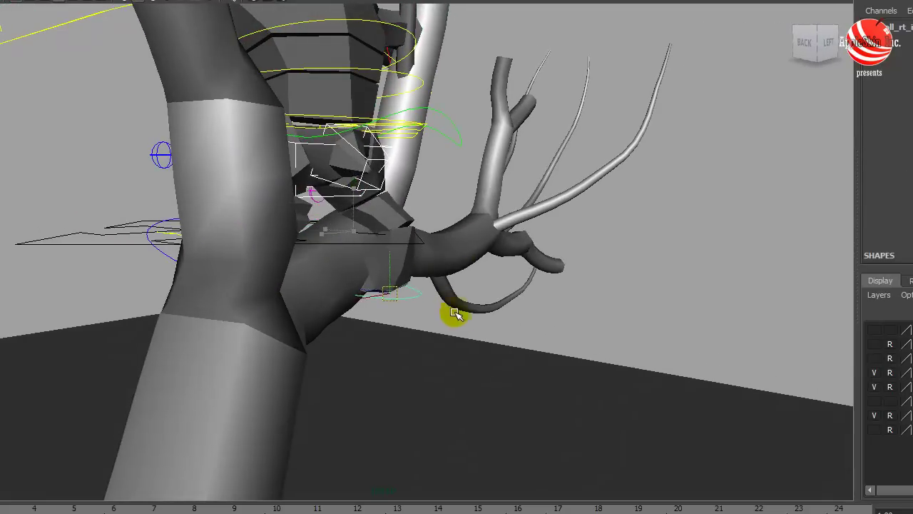
left_click_drag(458, 320, 679, 275, "alt")
left_click_drag(742, 269, 149, 187, "alt")
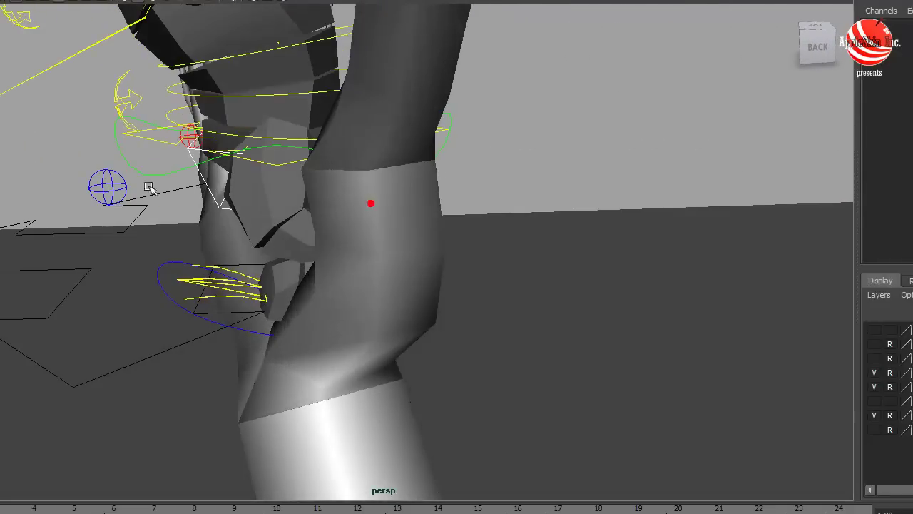
Lower the centre-of-gravity control so the body sinks into a deep crouch on the branch
left_click(145, 140)
left_click_drag(267, 198, 221, 179, "alt")
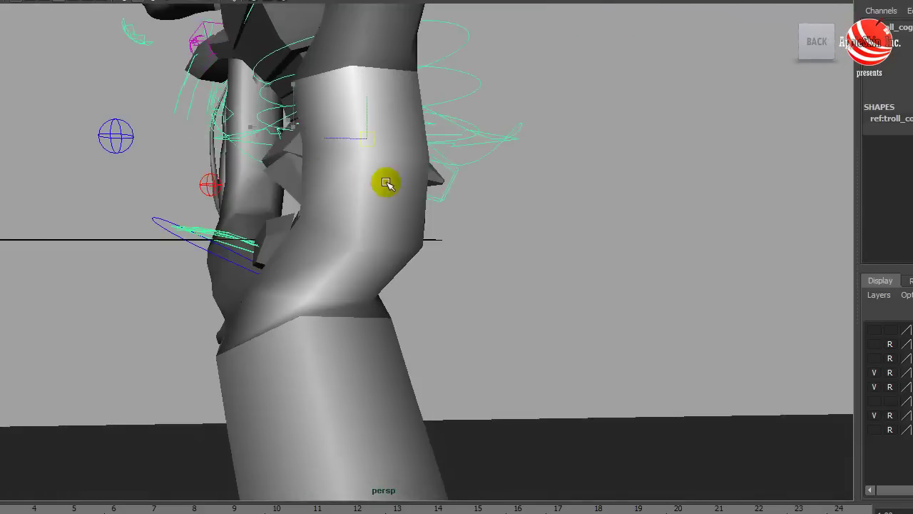
left_click_drag(387, 232, 605, 82, "alt")
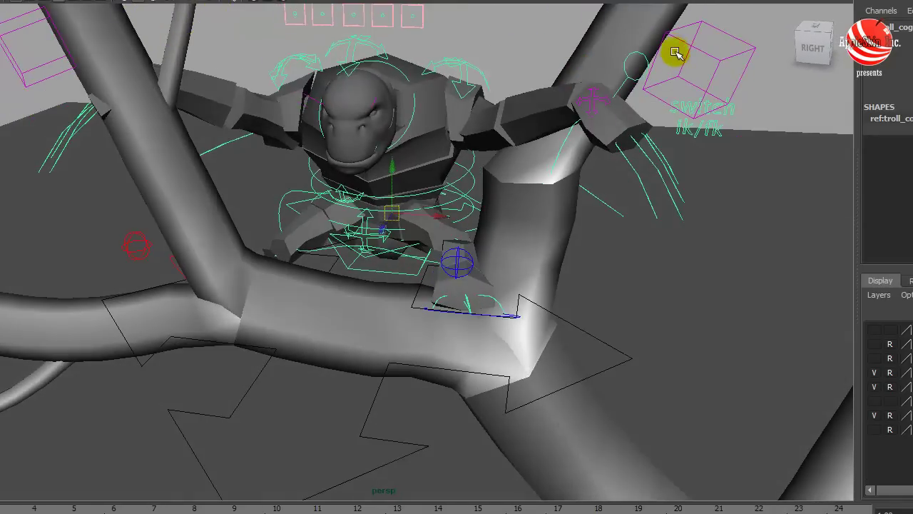
Bring the left hand IK control down onto the branch in front of the body and rotate the hand to rest there
left_click_drag(681, 64, 675, 148, "alt")
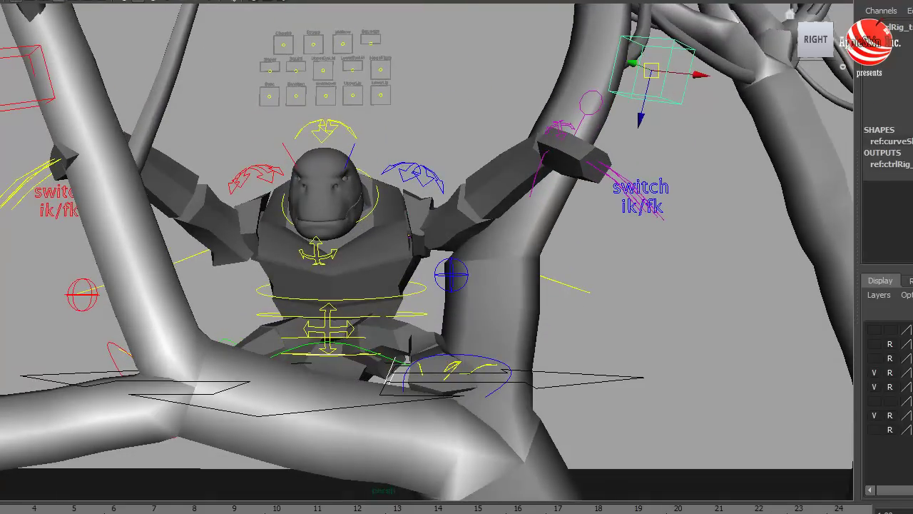
middle_click_drag(457, 159, 461, 99, "alt")
middle_click_drag(597, 173, 397, 444)
left_click_drag(484, 324, 285, 322, "alt")
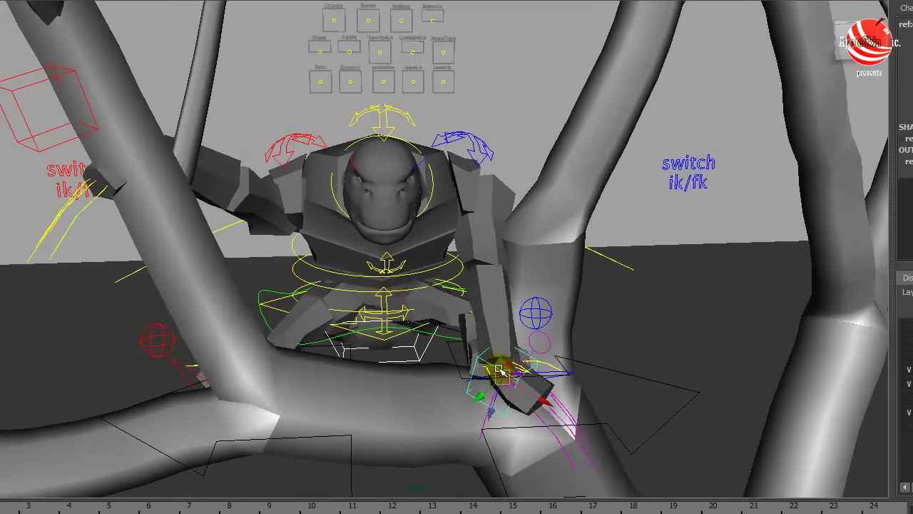
left_click_drag(501, 371, 473, 357)
key("e")
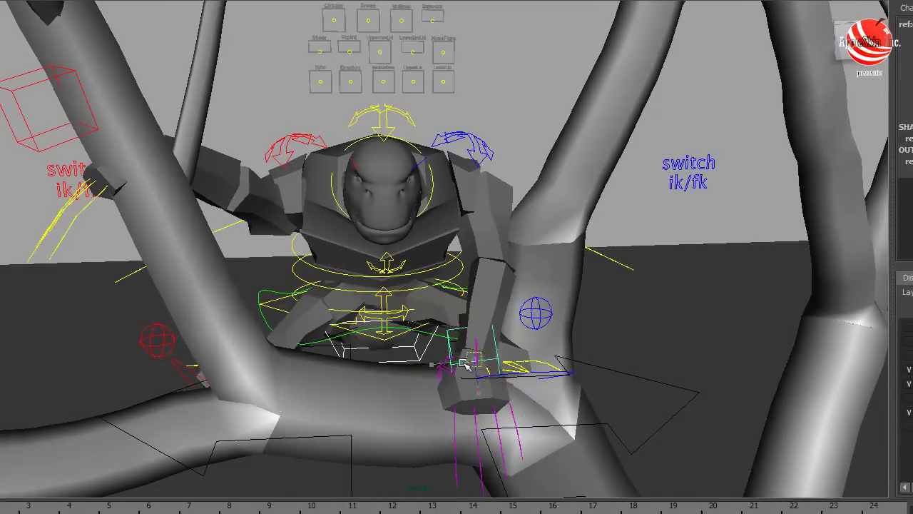
left_click(471, 369)
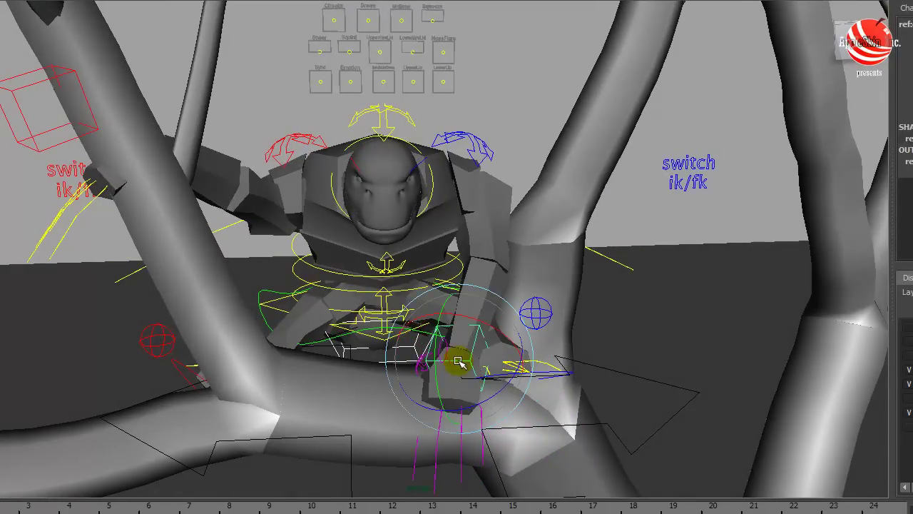
left_click_drag(458, 361, 338, 331, "alt")
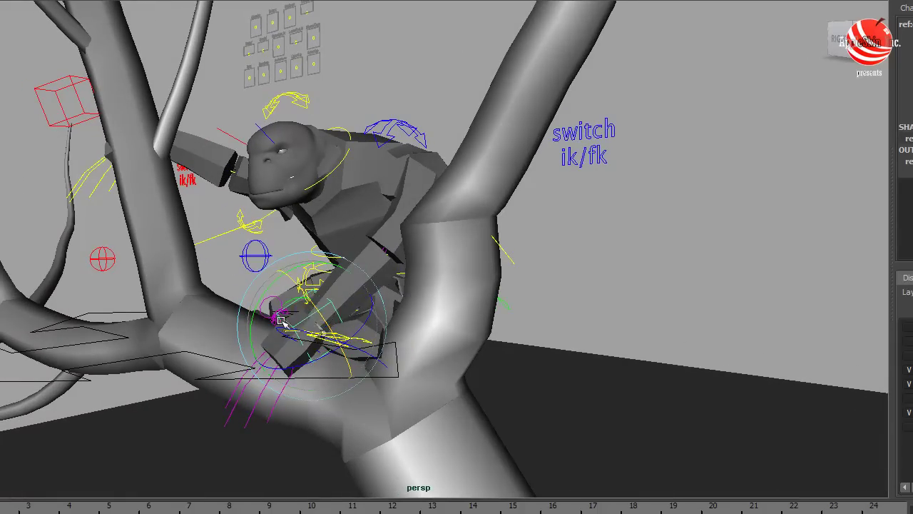
Rotate the left shoulder control, and bend the spine and hip controls into a hunched back
left_click_drag(284, 322, 446, 125, "alt")
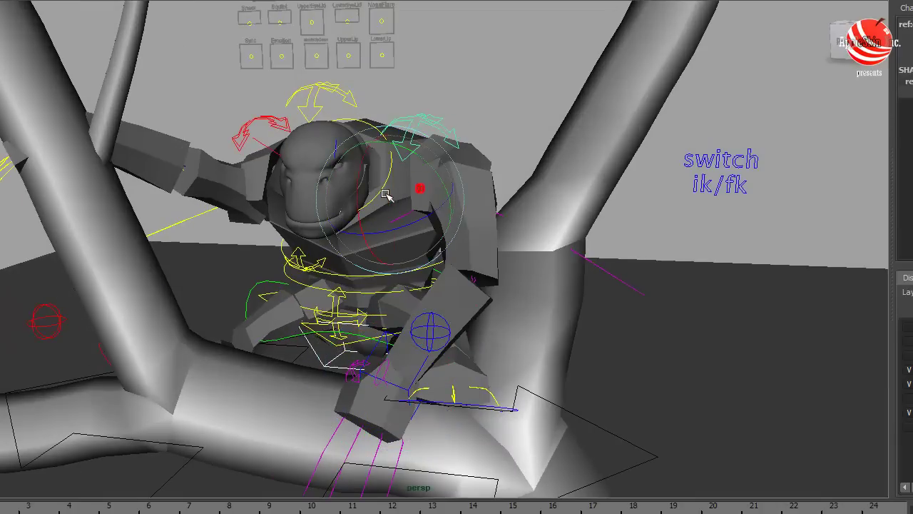
left_click_drag(516, 71, 435, 207, "alt")
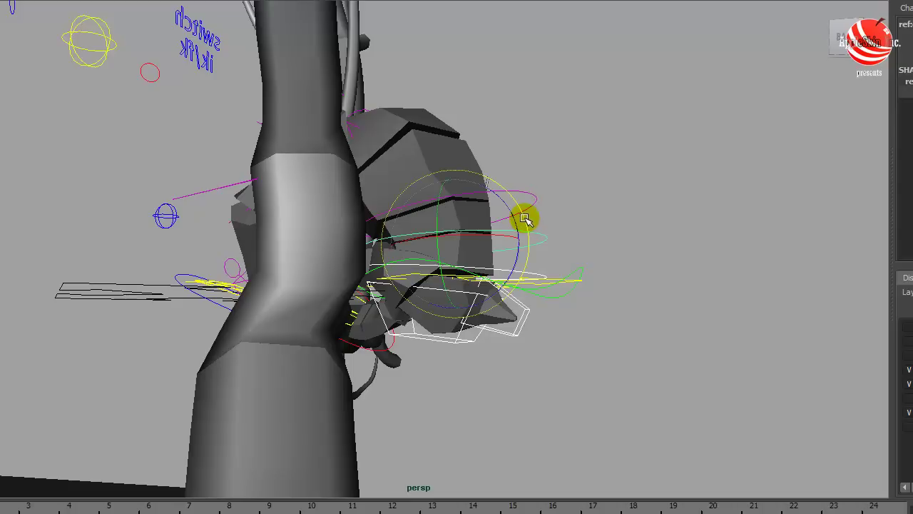
left_click_drag(502, 187, 492, 177)
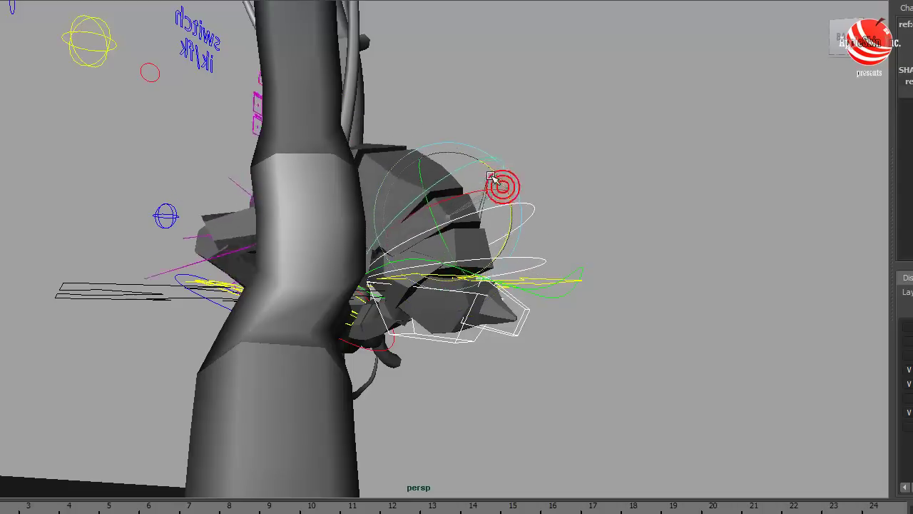
left_click_drag(556, 293, 483, 288, "alt")
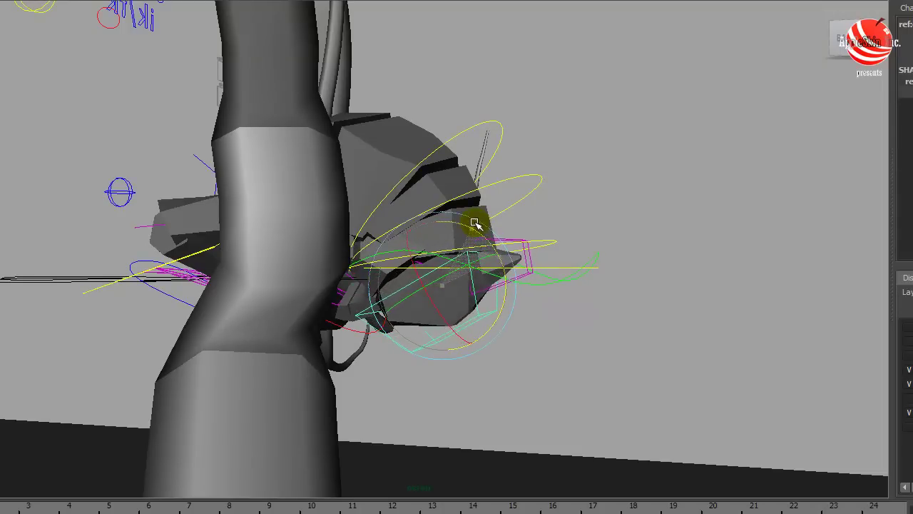
Rotate the neck and head controls to pose the face above the branch
left_click_drag(476, 223, 347, 248, "alt")
left_click_drag(355, 137, 418, 131, "alt")
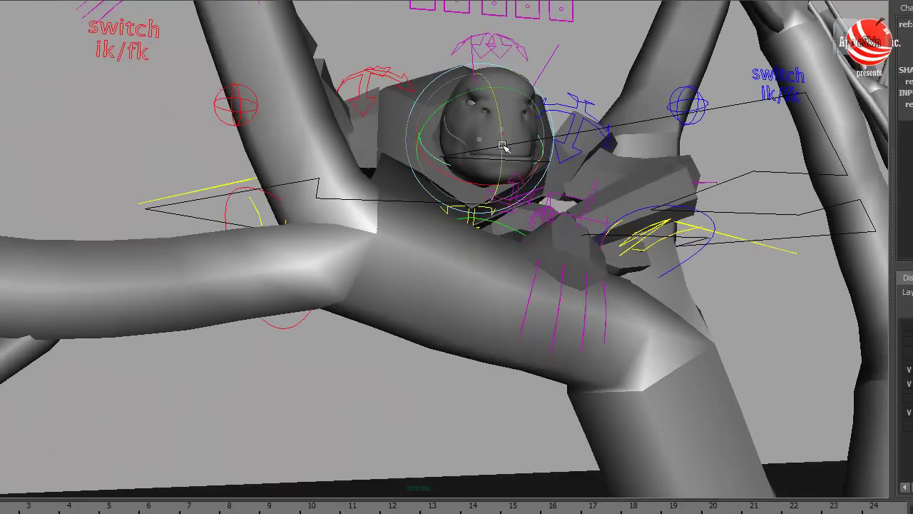
left_click_drag(502, 158, 497, 154)
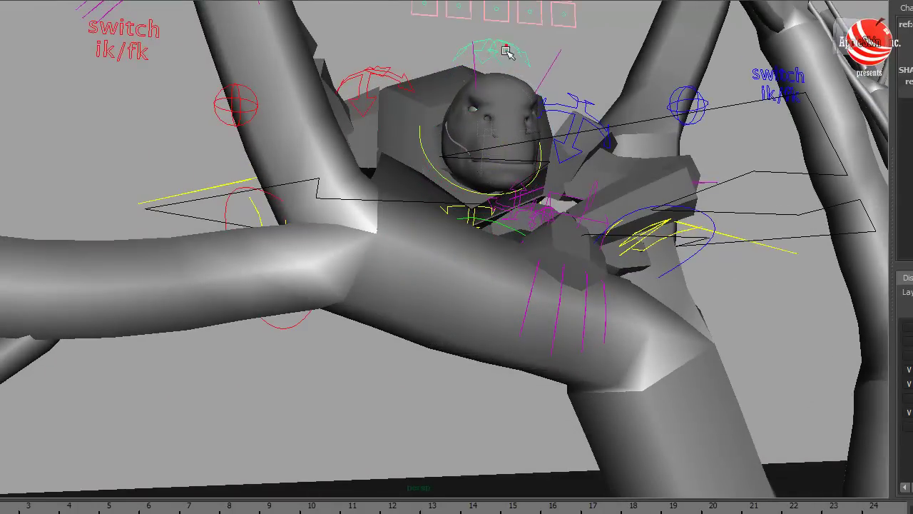
left_click_drag(501, 83, 490, 120)
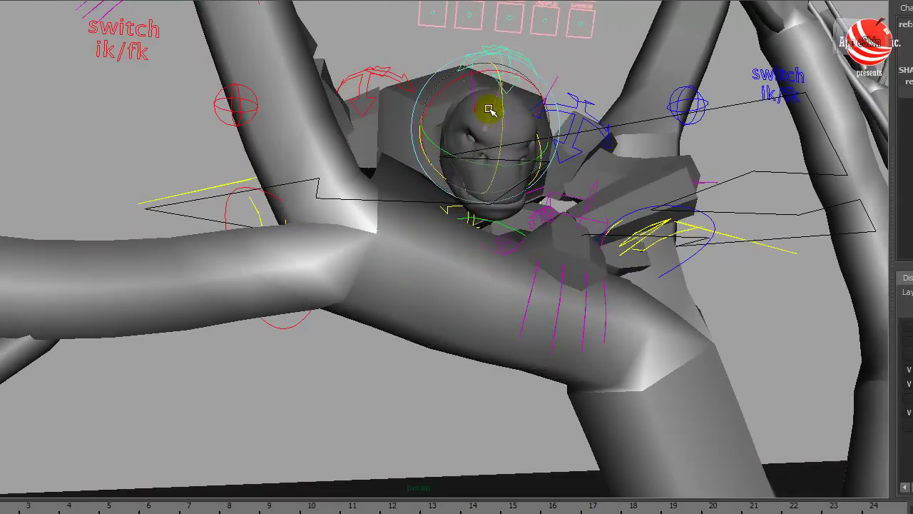
Position and rotate the right hand IK control so the hand rests on the branch beside the left one
left_click_drag(330, 155, 347, 205, "alt")
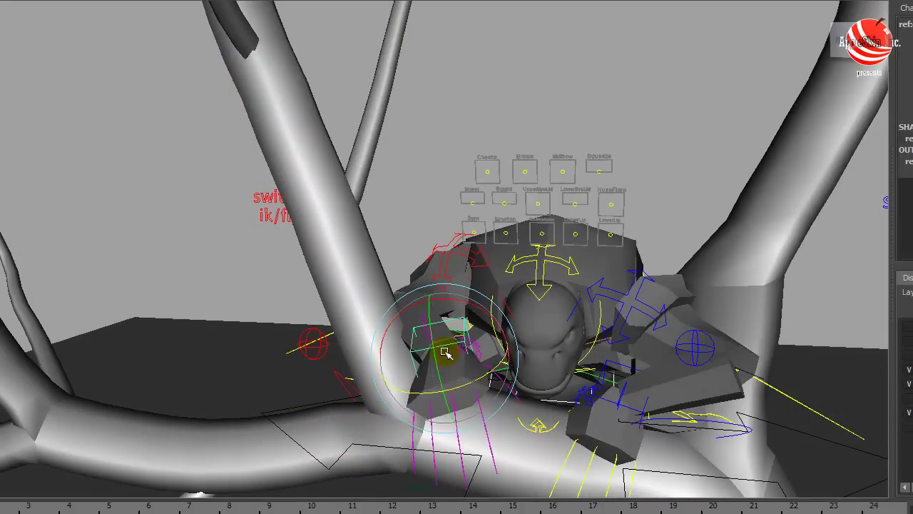
left_click_drag(513, 376, 487, 329, "alt")
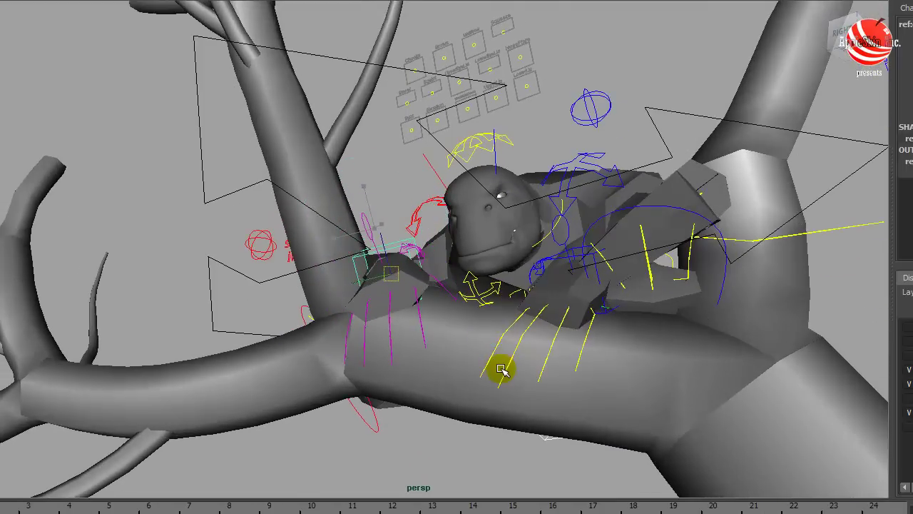
left_click_drag(436, 284, 528, 311, "alt")
left_click(392, 268)
right_click_drag(402, 269, 431, 290, "alt")
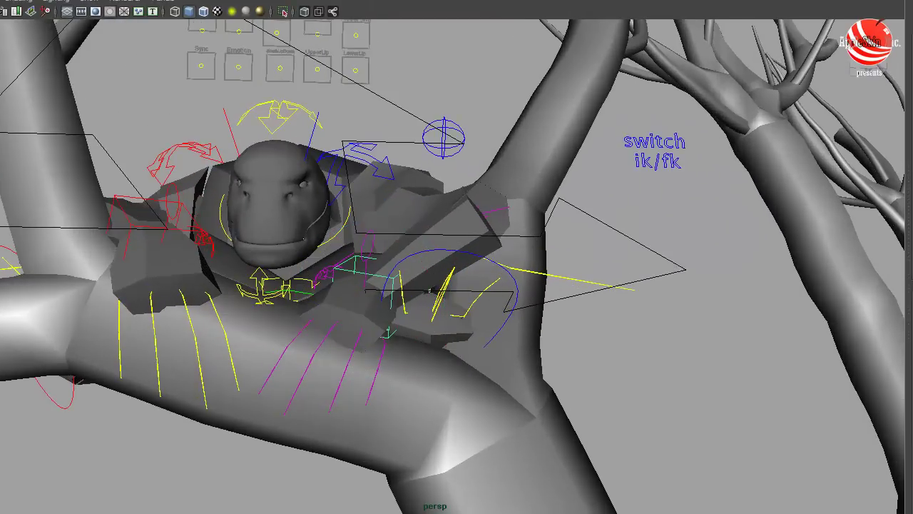
Adjust the right arm IK control's bend, setting its Elbow attribute to 25.8
left_click_drag(165, 207, 708, 267, "alt")
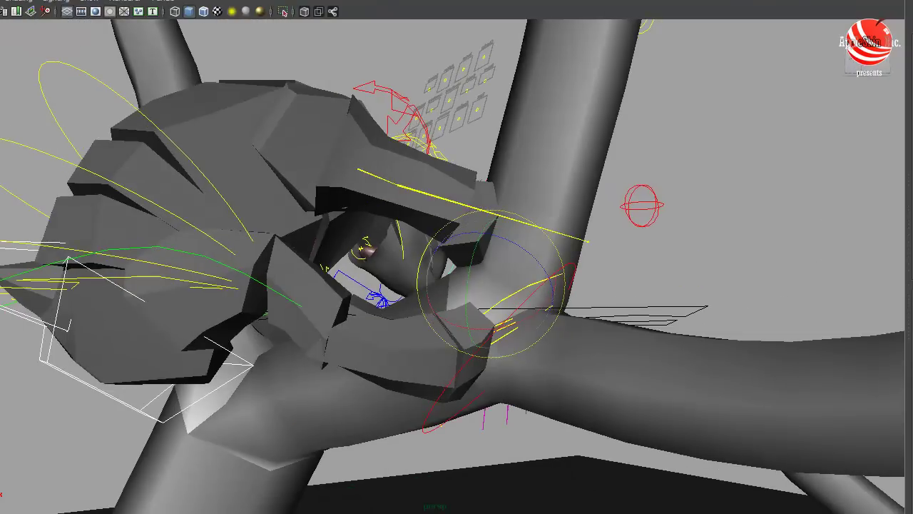
left_click_drag(714, 197, 193, 212, "alt")
right_click_drag(536, 236, 474, 220, "alt")
middle_click_drag(475, 220, 416, 187, "alt")
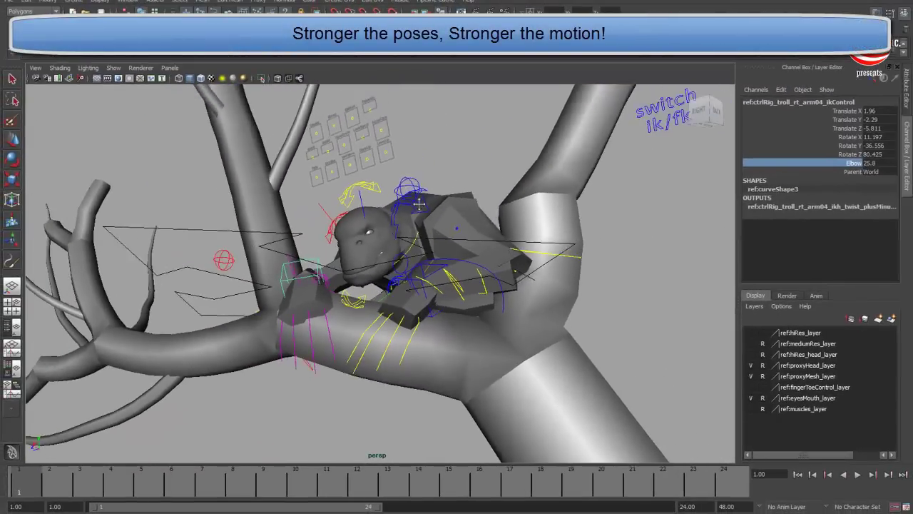
Hide the proxy head and proxy mesh layers and show the medium-resolution mesh layer for the character
key("e")
left_click(464, 143)
right_click_drag(464, 143, 402, 193, "alt")
left_click_drag(504, 265, 480, 240, "alt")
right_click_drag(480, 240, 499, 254, "alt")
left_click_drag(500, 255, 487, 264, "alt")
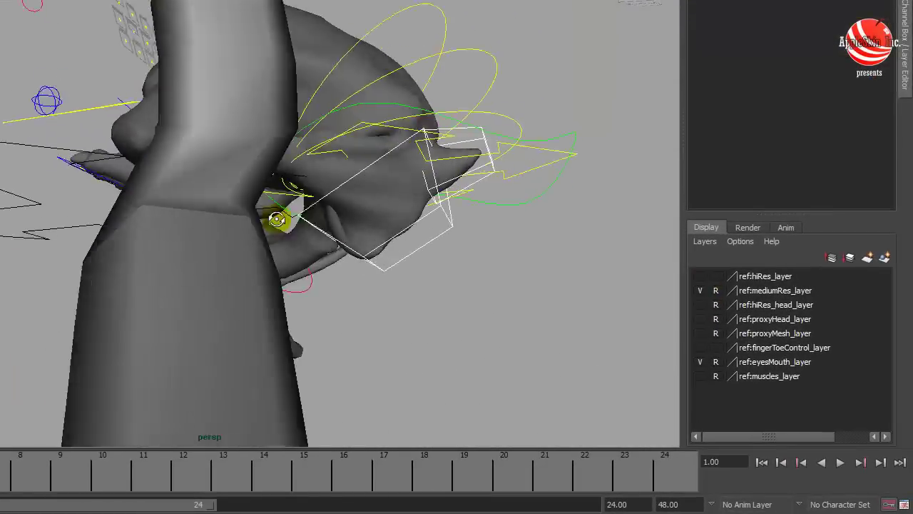
Move and rotate the left foot control to grip the branch, with Translate Z about -28.4 and Rotate X about -67.4
left_click_drag(277, 219, 338, 229, "alt")
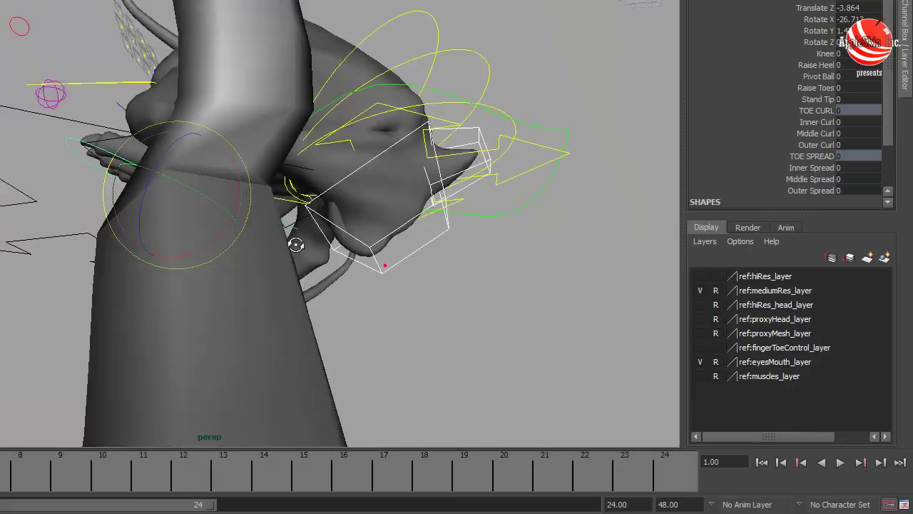
left_click_drag(321, 254, 371, 296, "alt")
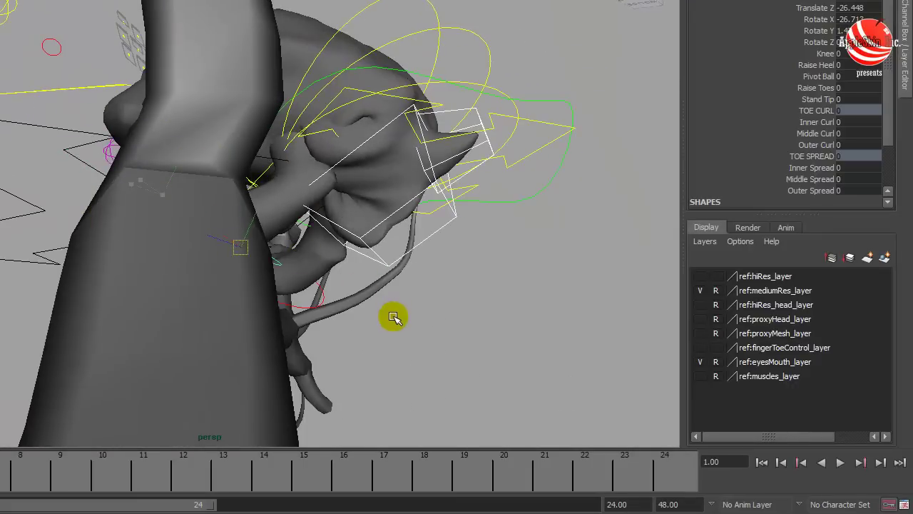
left_click_drag(428, 319, 411, 304, "alt")
key("e")
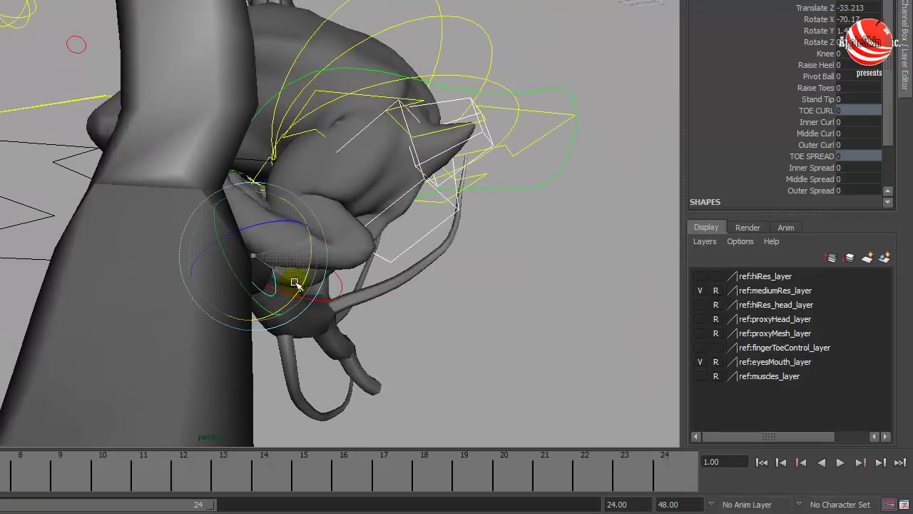
left_click_drag(294, 280, 314, 216, "alt")
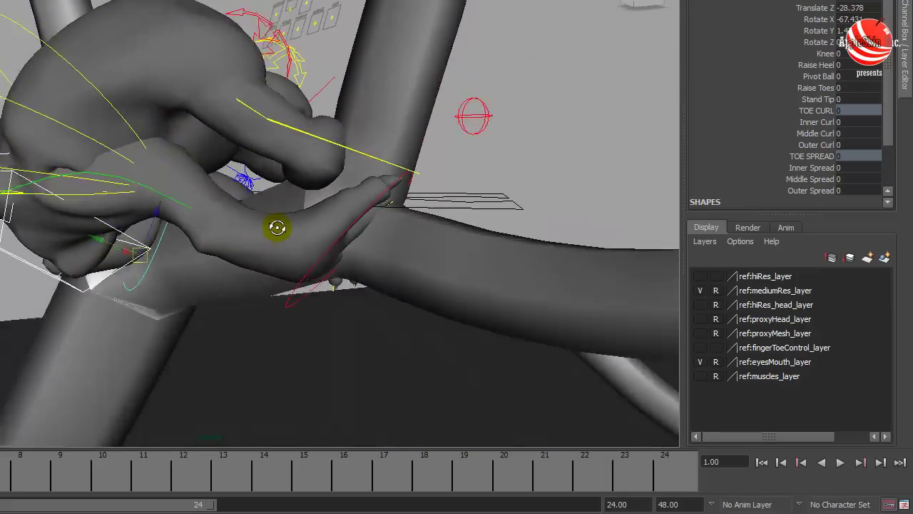
Rotate the left hand IK control so the palm and fingers lie over the branch
left_click_drag(275, 229, 220, 228, "alt")
mouse_move(127, 224)
left_mouse_down("alt")
mouse_move(111, 227)
mouse_move(108, 243)
mouse_move(340, 243)
mouse_move(330, 255)
mouse_move(377, 235)
mouse_move(274, 189)
mouse_move(306, 203)
mouse_move(294, 172)
mouse_move(365, 197)
left_mouse_up("alt")
left_click(84, 229)
key("e")
left_click(291, 194)
left_click(266, 187)
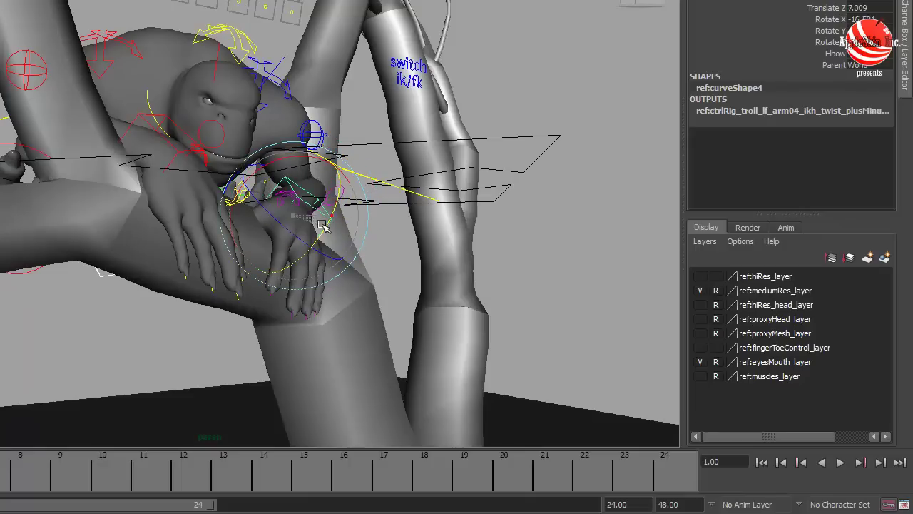
left_click_drag(316, 220, 207, 174, "alt")
right_click_drag(207, 173, 243, 183, "alt")
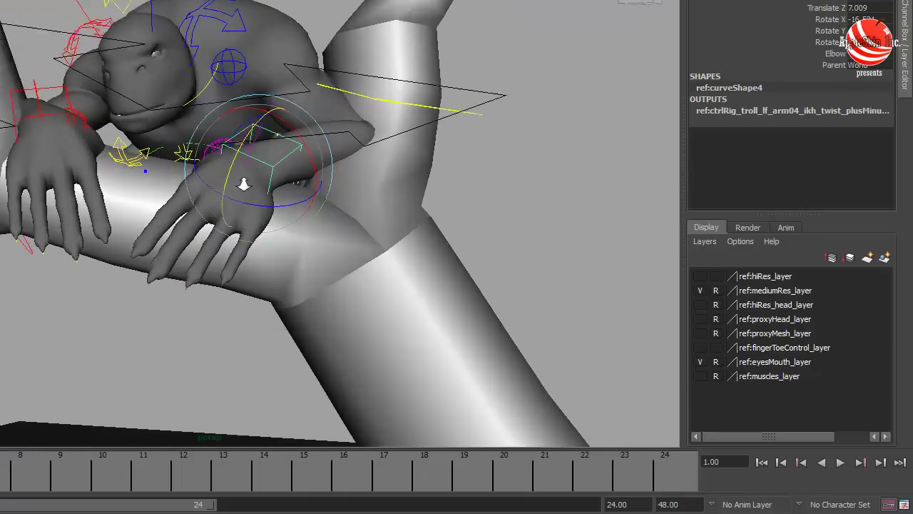
Rotate the left thumb's base joint control to fit the thumb around the branch
middle_click_drag(243, 184, 241, 173, "alt")
mouse_move(240, 173)
left_mouse_down("alt")
mouse_move(388, 204)
mouse_move(255, 183)
mouse_move(249, 159)
left_mouse_up("alt")
left_click(245, 169)
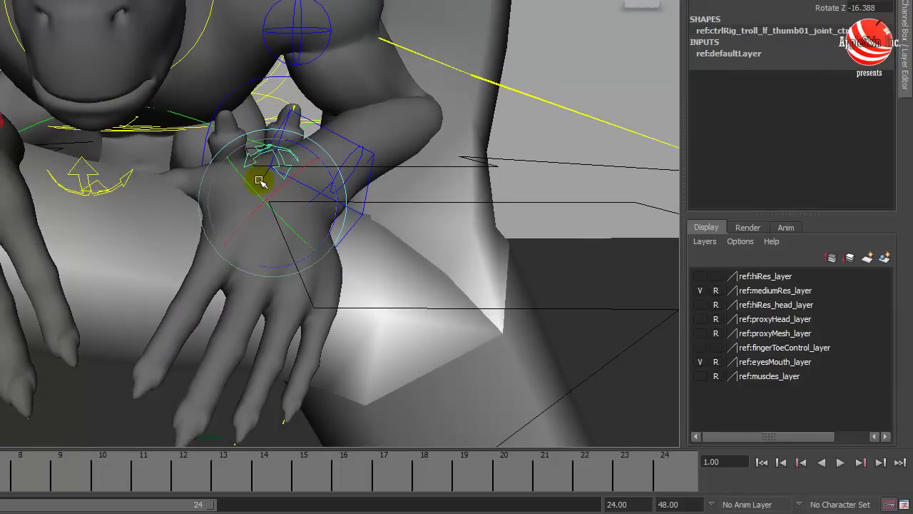
left_click_drag(276, 223, 304, 223, "alt")
left_click(355, 198)
left_click_drag(354, 199, 244, 217, "alt")
left_click_drag(199, 197, 365, 169)
Curl the base joints of the left hand's fingers, setting Middle, Ring and Pinky Base Curl to 2.7
left_click(368, 115)
left_click_drag(368, 115, 336, 122, "alt")
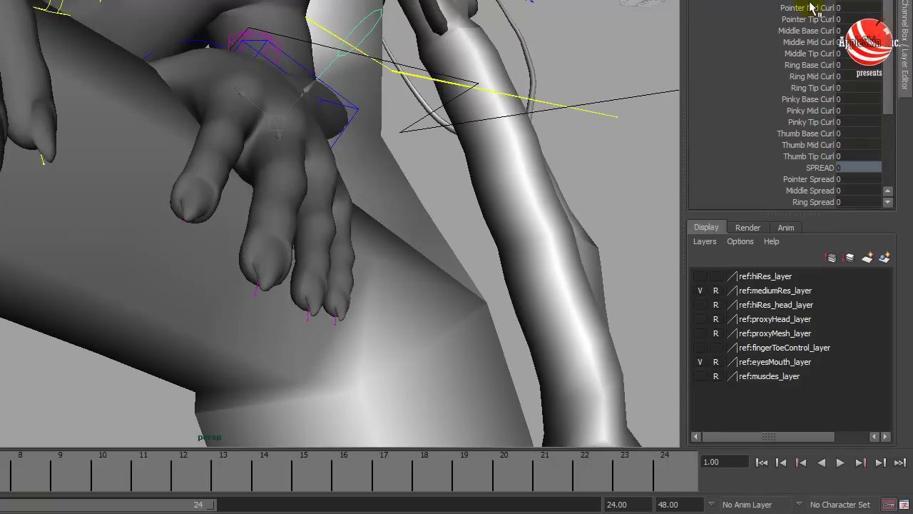
left_click(808, 31)
left_click(810, 65, "ctrl")
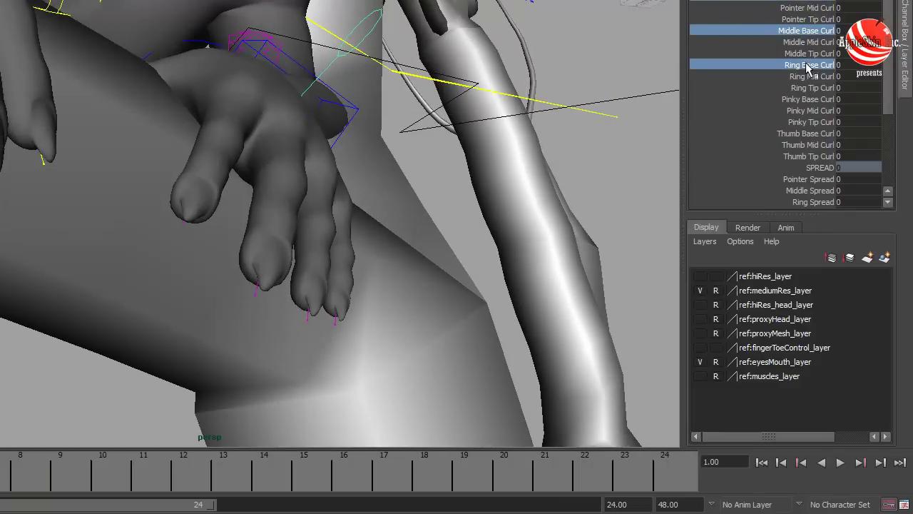
left_click(808, 99, "ctrl")
middle_click_drag(513, 138, 445, 130)
left_click_drag(447, 130, 481, 86, "alt")
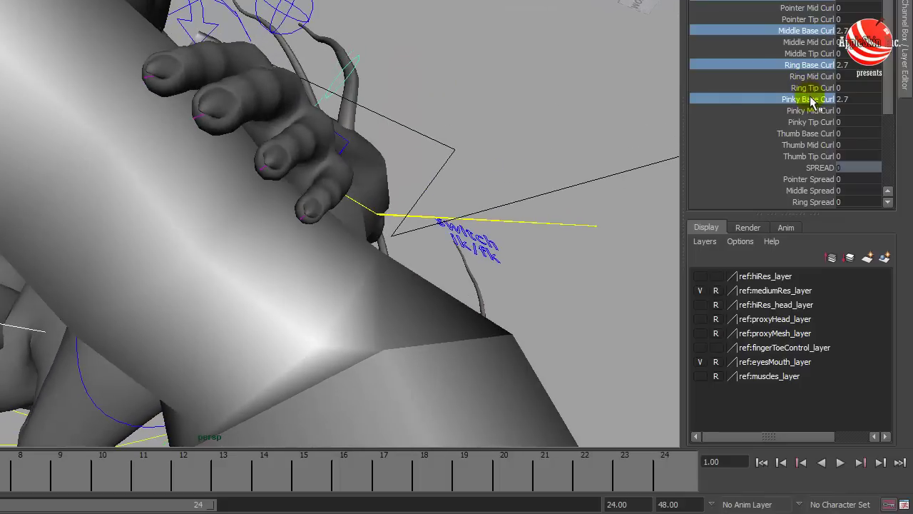
Increase Middle, Ring and Pinky Base Curl on the left hand to 4.4 so the fingers wrap around the branch
left_click(808, 99)
left_click(809, 65, "ctrl")
left_click(809, 31, "ctrl")
middle_click_drag(528, 45, 549, 46)
left_click_drag(549, 46, 551, 105, "alt")
middle_click_drag(551, 105, 551, 103)
left_click_drag(513, 117, 516, 118, "alt")
middle_click_drag(500, 126, 502, 126)
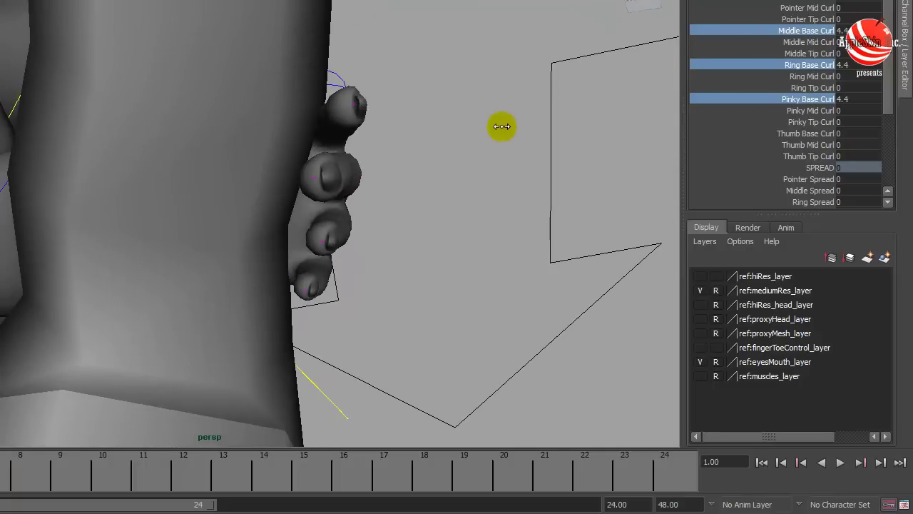
left_click_drag(502, 126, 492, 134, "alt")
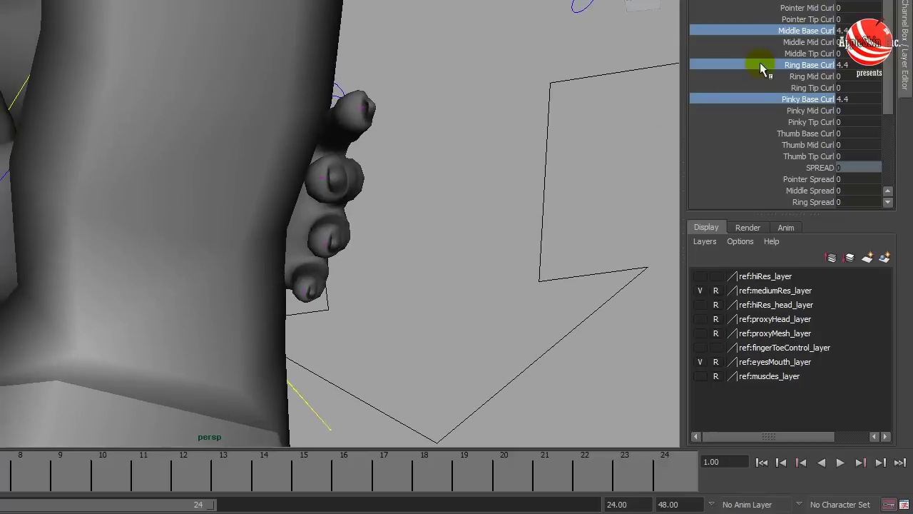
Set Pointer, Middle, Ring and Pinky Mid Curl on the left hand to 2
left_click(808, 8)
left_click(809, 43, "ctrl")
left_click(809, 77, "ctrl")
left_click(809, 111, "ctrl")
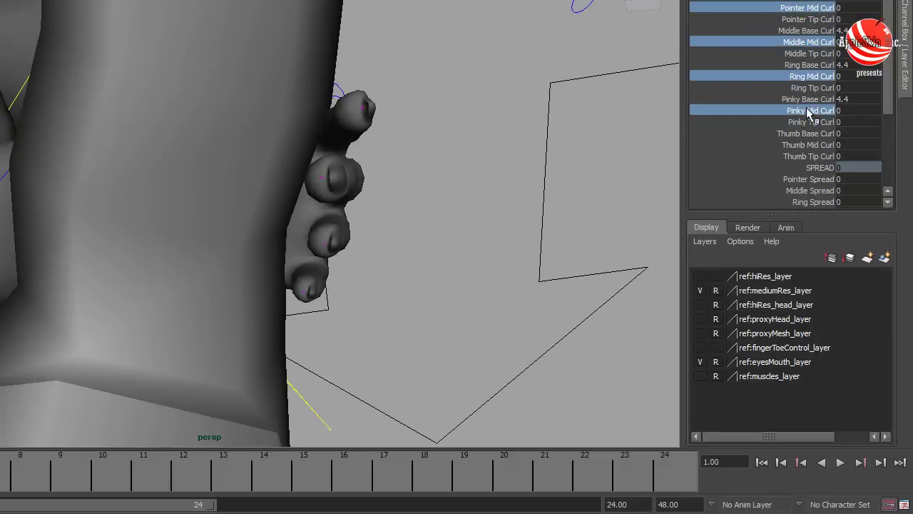
middle_click_drag(524, 122, 530, 127)
left_click_drag(531, 127, 551, 135, "alt")
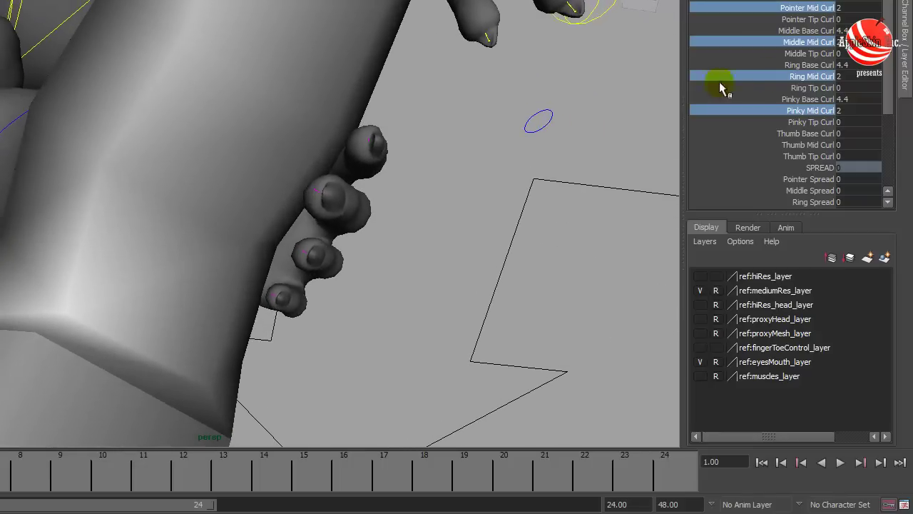
Curl the outer fingers of the left hand further, with Ring Base Curl at 5.7 and Pinky Base Curl at 6.3
left_click(809, 65)
left_click(809, 100, "ctrl")
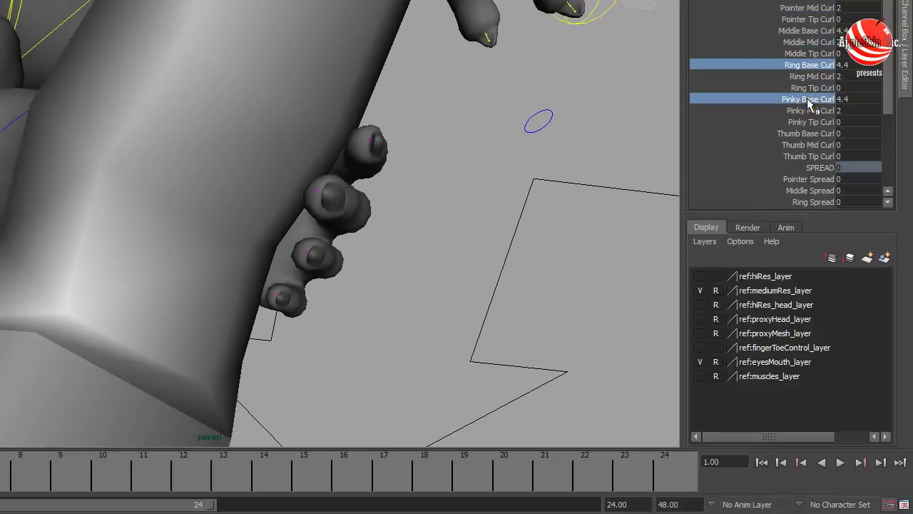
middle_click_drag(534, 116, 544, 114)
left_click_drag(544, 114, 711, 116, "alt")
left_click(797, 101)
middle_click_drag(460, 118, 479, 117)
left_click_drag(457, 136, 365, 135, "alt")
Set the Tip Curl of the left hand's pointer, middle, ring and pinky fingers to 3
left_click(820, 21)
left_click(814, 53, "ctrl")
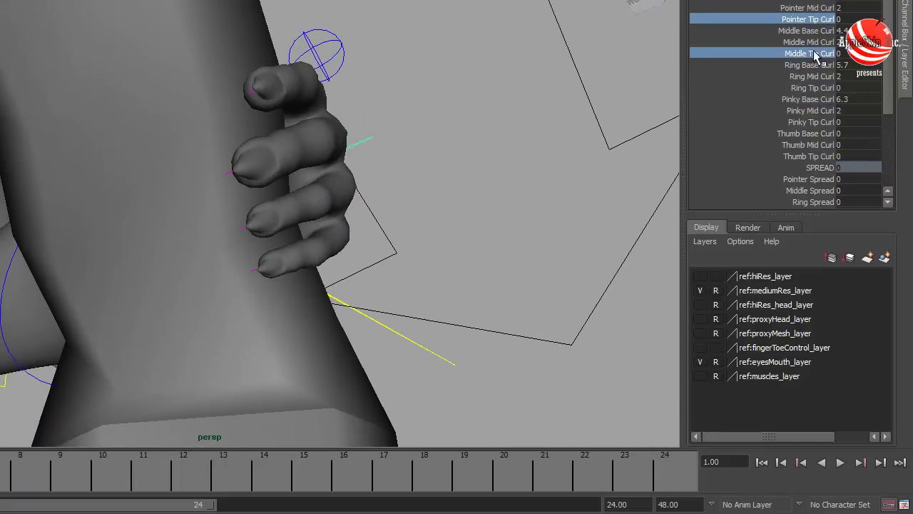
left_click(814, 88, "ctrl")
left_click(812, 123, "ctrl")
middle_click_drag(531, 130, 556, 131)
left_click_drag(557, 131, 451, 128, "alt")
left_click_drag(451, 161, 426, 163, "alt")
Adjust the Pointer Spread of the left hand to space the index finger along the branch
scroll(804, 177, "down", 3)
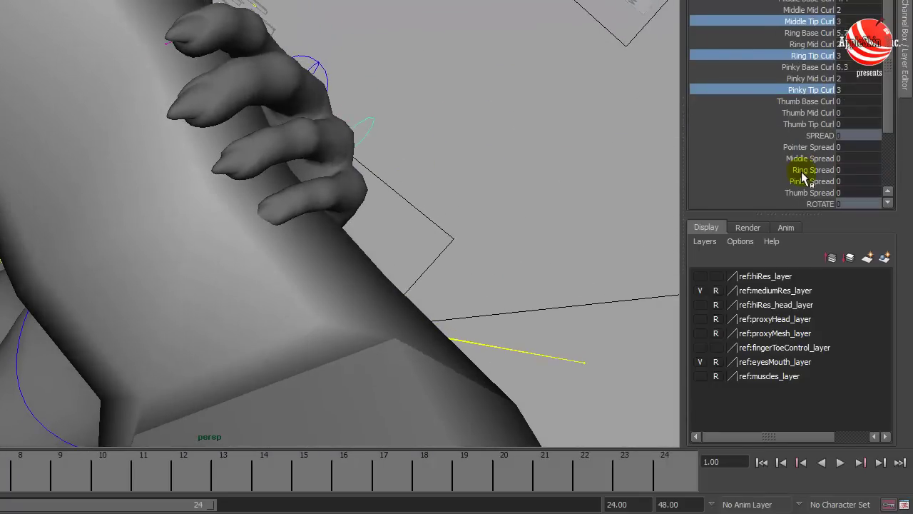
left_click(808, 150)
middle_click_drag(514, 149, 523, 151)
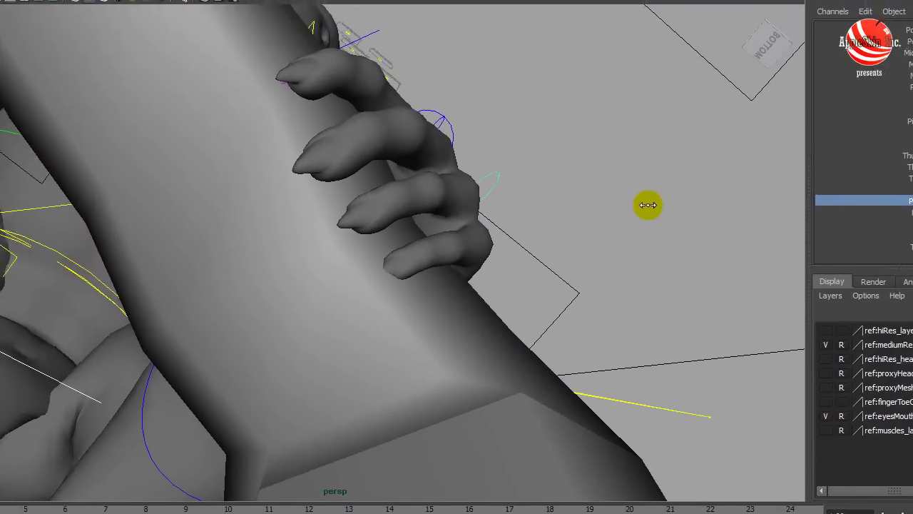
middle_click_drag(648, 205, 587, 231)
left_click_drag(587, 230, 368, 131, "alt")
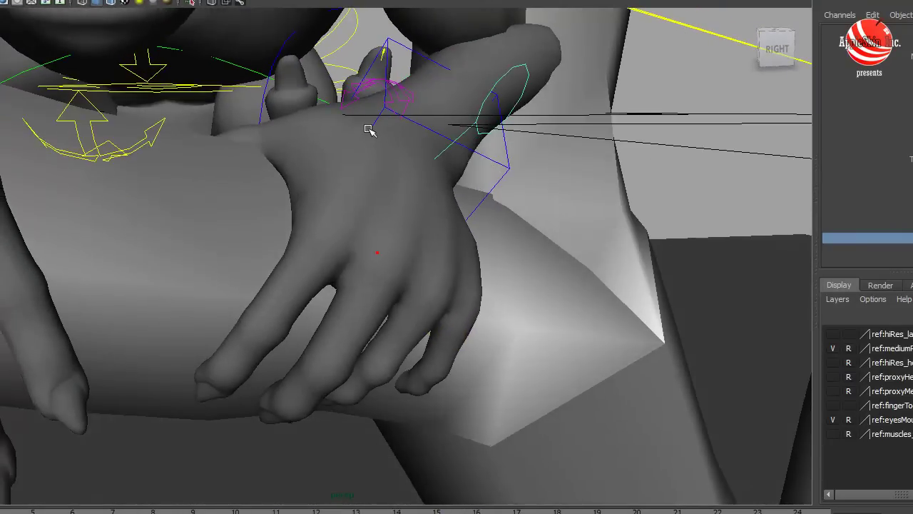
Hide the medium-resolution mesh layer and show the proxy mesh and proxy head layers for the character
left_click(359, 86)
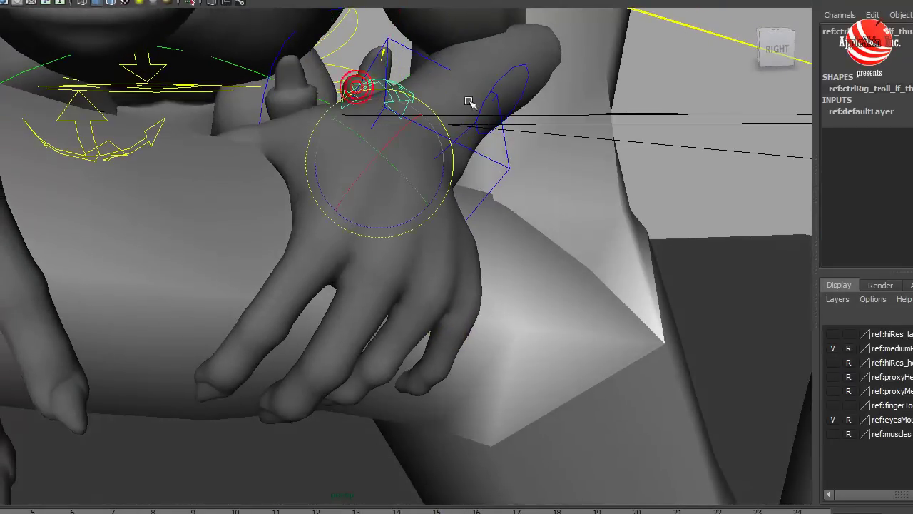
left_click_drag(456, 117, 407, 126, "alt")
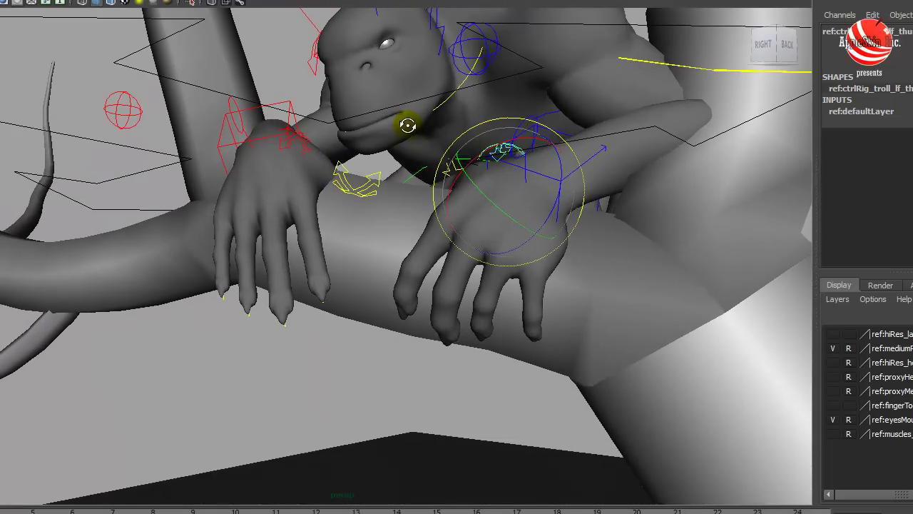
left_click(833, 348)
left_click(833, 391)
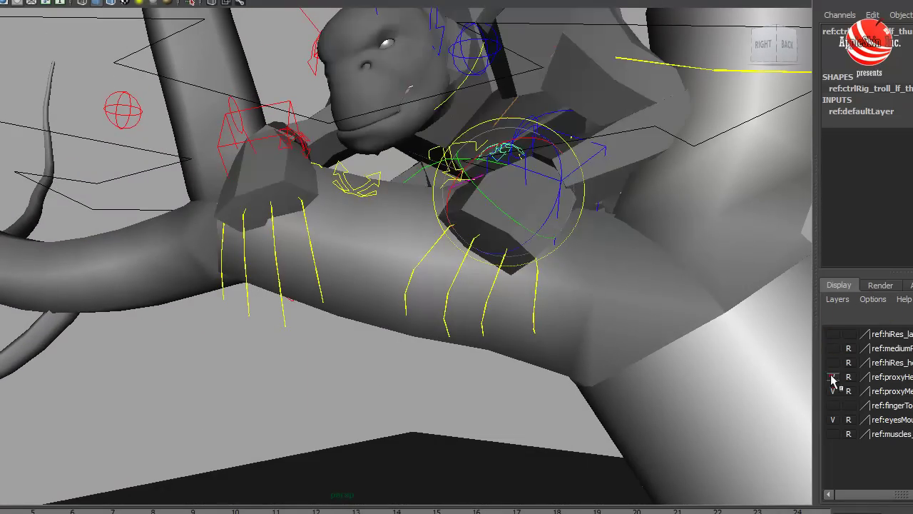
Examine the crouched character on the branch from several angles, along with the whole tree and the ground
left_click_drag(585, 250, 607, 243, "alt")
middle_click_drag(608, 243, 609, 251, "alt")
left_click_drag(609, 250, 369, 222, "alt")
right_click_drag(369, 222, 336, 190, "alt")
left_click_drag(337, 190, 316, 181, "alt")
middle_click_drag(316, 181, 286, 173, "alt")
left_click_drag(480, 235, 428, 232, "alt")
right_click_drag(428, 231, 341, 221, "alt")
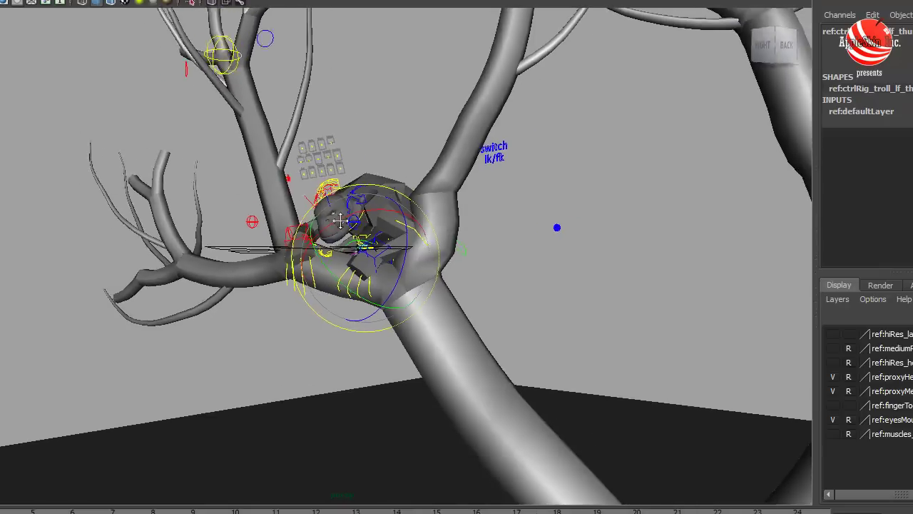
left_click_drag(341, 221, 294, 224, "alt")
right_click_drag(294, 224, 397, 245, "alt")
middle_click_drag(396, 245, 461, 262, "alt")
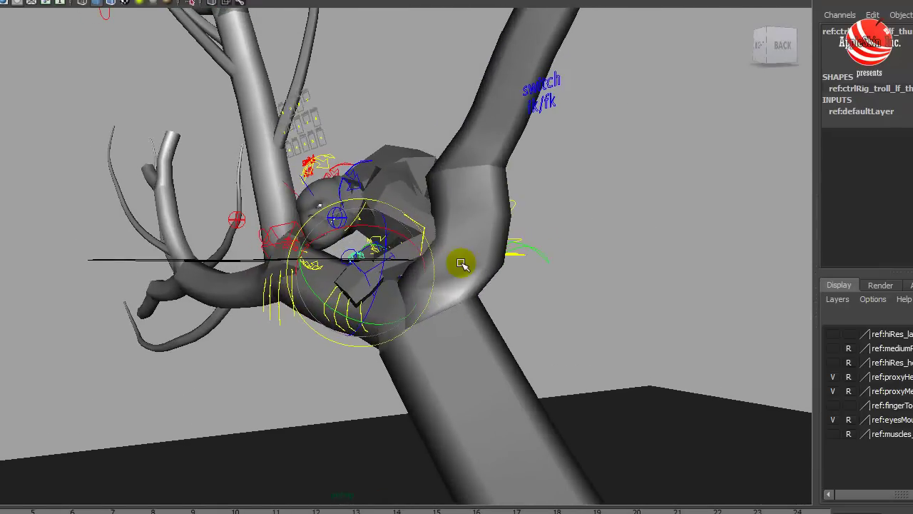
left_click_drag(461, 263, 400, 210, "alt")
left_click_drag(463, 199, 280, 169, "alt")
right_click_drag(280, 169, 250, 135, "alt")
middle_click_drag(372, 185, 390, 96, "alt")
left_click_drag(390, 96, 340, 137, "alt")
right_click_drag(340, 136, 309, 143, "alt")
middle_click_drag(435, 285, 420, 249, "alt")
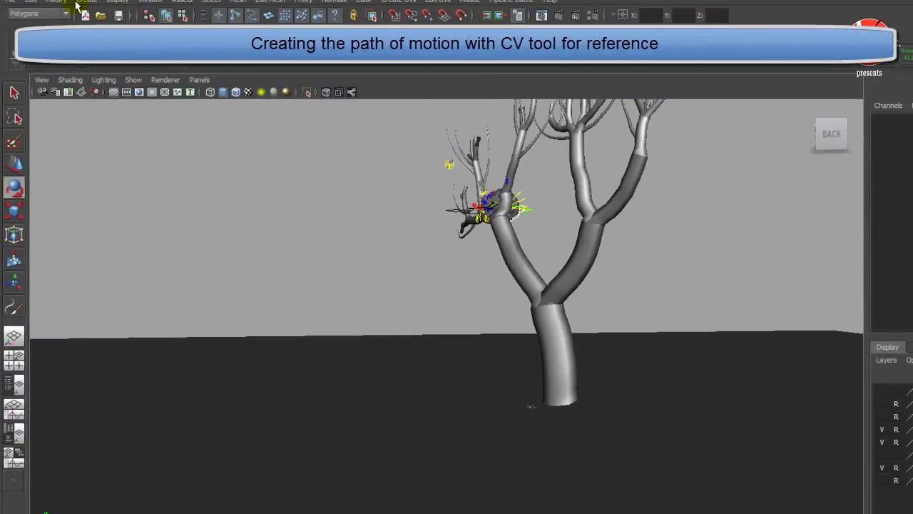
Draw a curved motion path beside the tree on the ground grid with the CV Curve Tool, working in wireframe display
left_click(84, 2)
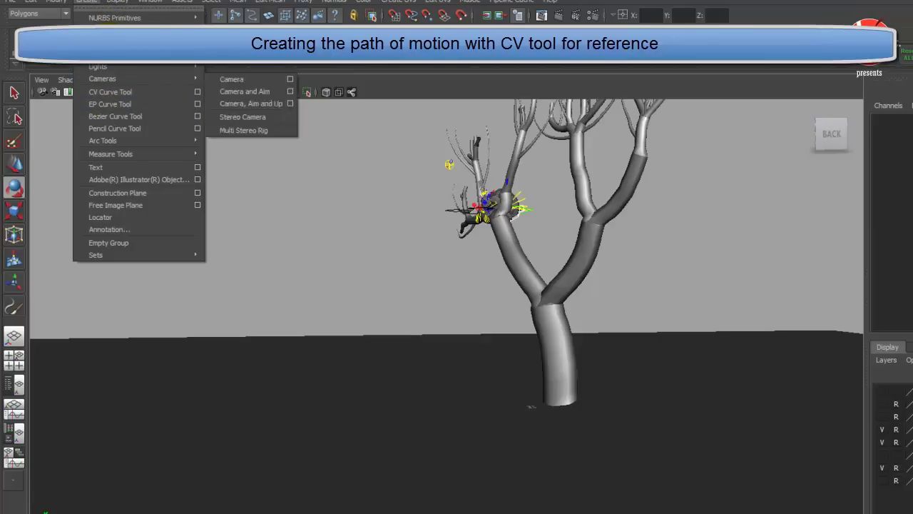
mouse_move(103, 20)
left_click(110, 92)
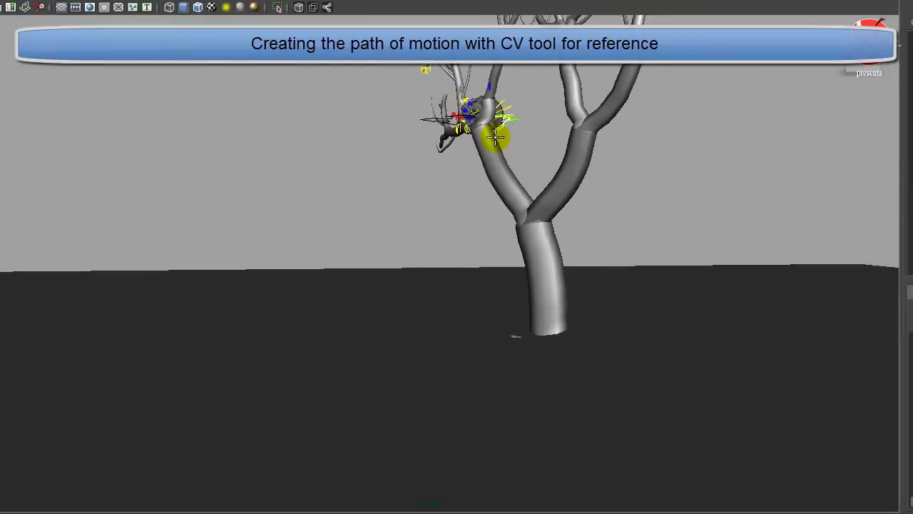
left_click_drag(496, 136, 496, 134, "alt")
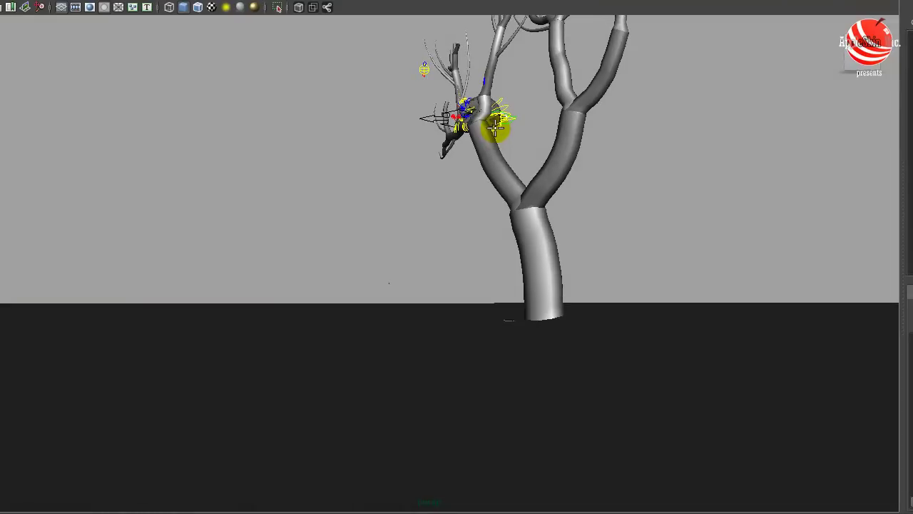
left_click_drag(496, 129, 540, 114, "alt")
key("4")
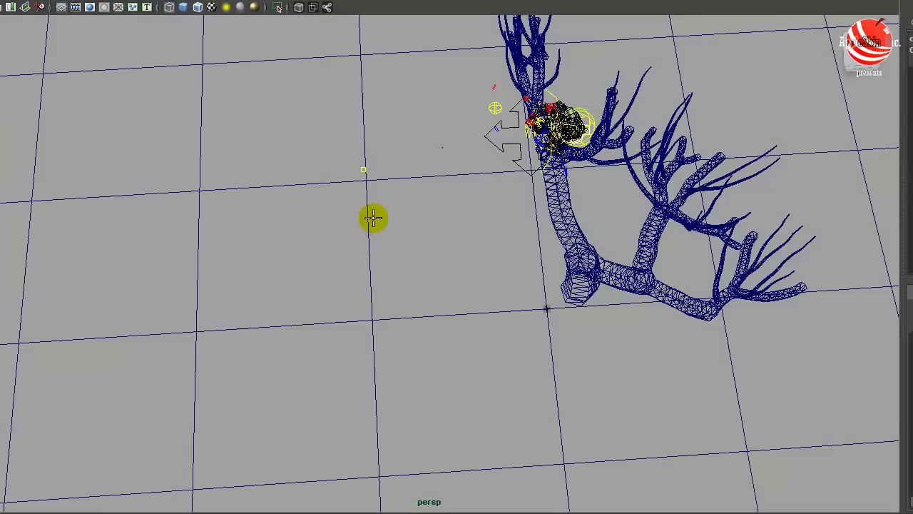
right_click_drag(379, 216, 443, 191, "alt")
middle_click_drag(438, 199, 470, 180, "alt")
middle_click_drag(327, 212, 426, 158, "alt")
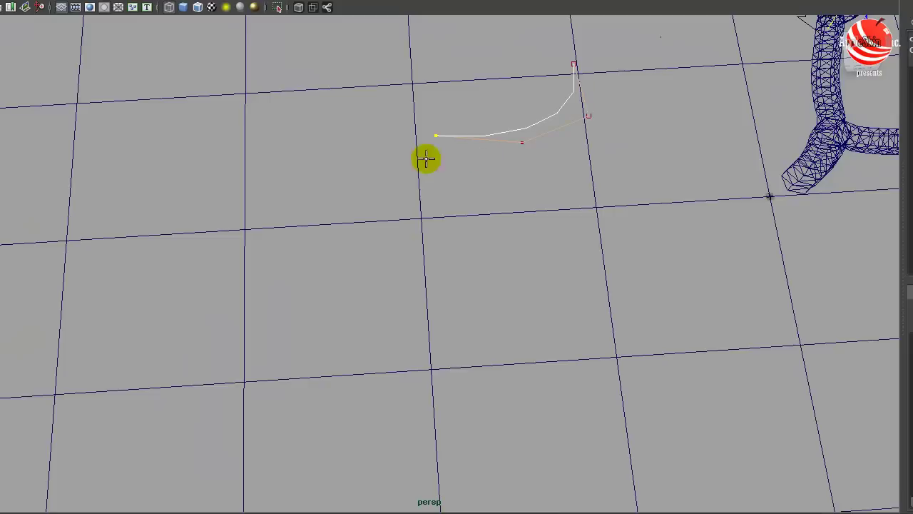
left_click_drag(223, 179, 392, 141, "alt")
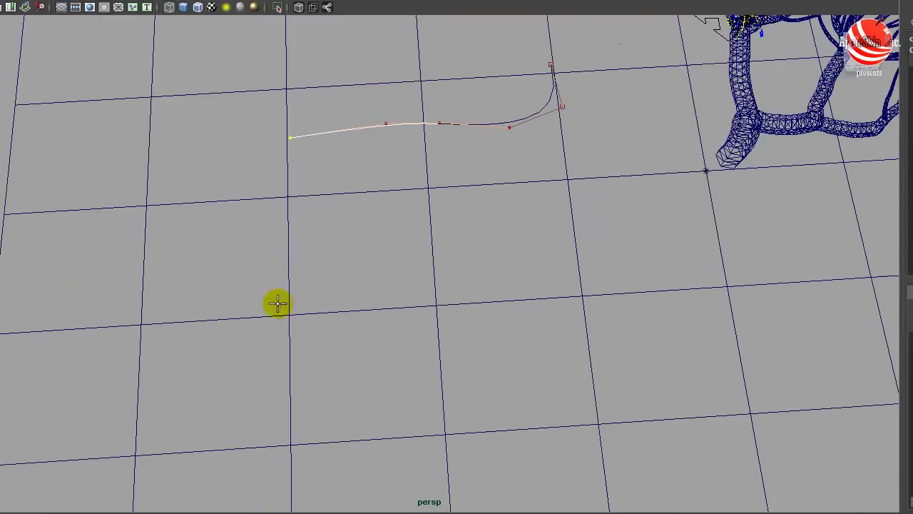
middle_click_drag(346, 300, 401, 252, "alt")
right_click_drag(401, 253, 327, 251, "alt")
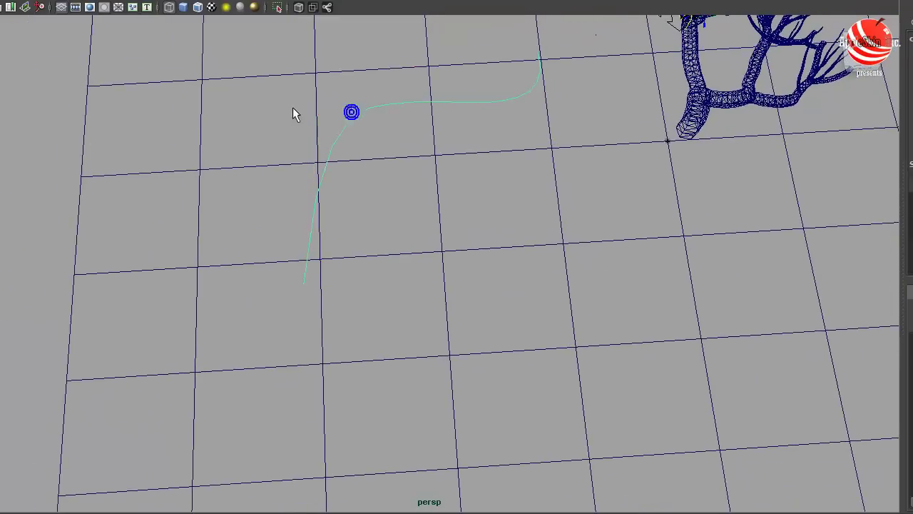
Move the control vertices around the path curve's bend to smooth it into a rounder arc
left_click_drag(359, 159, 345, 150)
left_click_drag(378, 85, 407, 112)
left_click_drag(399, 101, 383, 117)
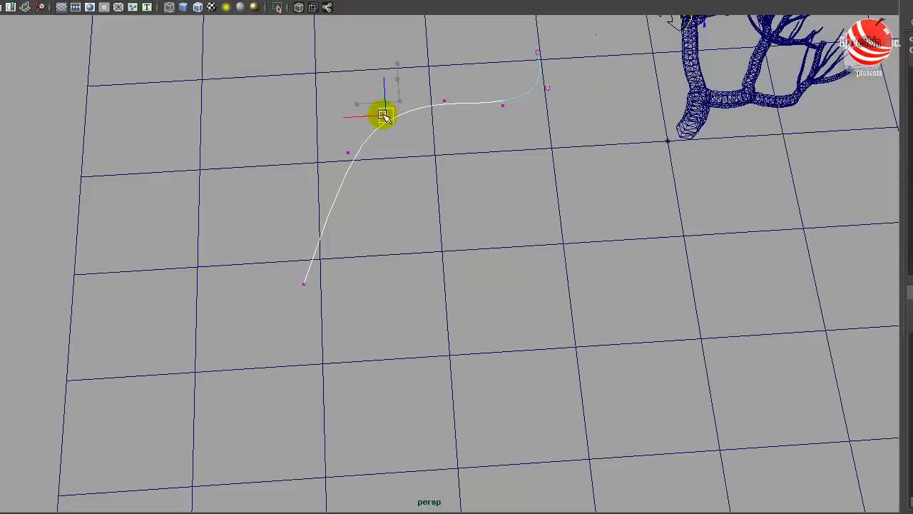
right_click_drag(440, 100, 492, 64)
left_click(494, 64)
middle_click_drag(542, 100, 528, 129, "alt")
right_click_drag(491, 130, 517, 102)
mouse_move(453, 115)
left_mouse_down()
mouse_move(462, 124)
mouse_move(469, 116)
left_mouse_up()
Examine the path curve's placement relative to the tree in shaded and wireframe display
middle_click_drag(465, 166, 493, 112, "alt")
right_click_drag(488, 148, 326, 102, "alt")
middle_click_drag(326, 102, 349, 153, "alt")
left_click_drag(349, 153, 391, 148, "alt")
right_click_drag(391, 148, 499, 169, "alt")
left_click_drag(499, 170, 459, 143, "alt")
key("5")
right_click_drag(458, 176, 465, 171, "alt")
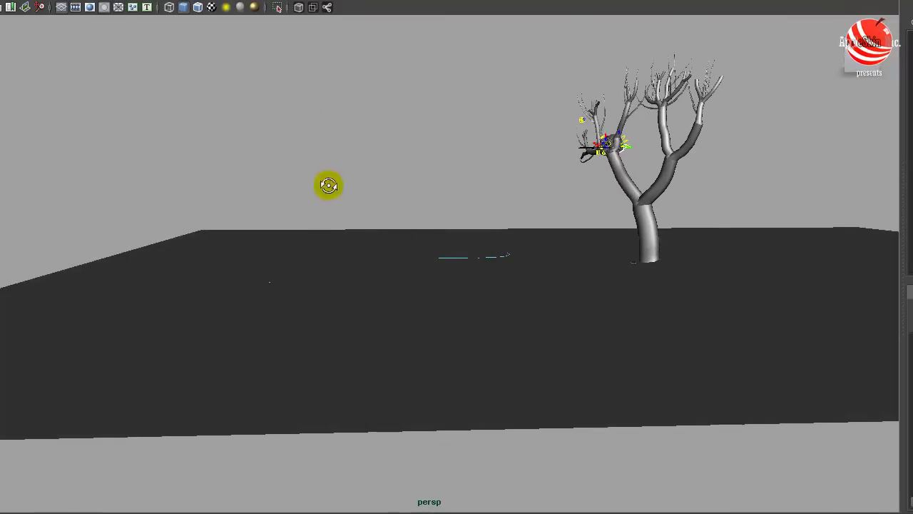
left_click_drag(330, 191, 376, 224, "alt")
key("4")
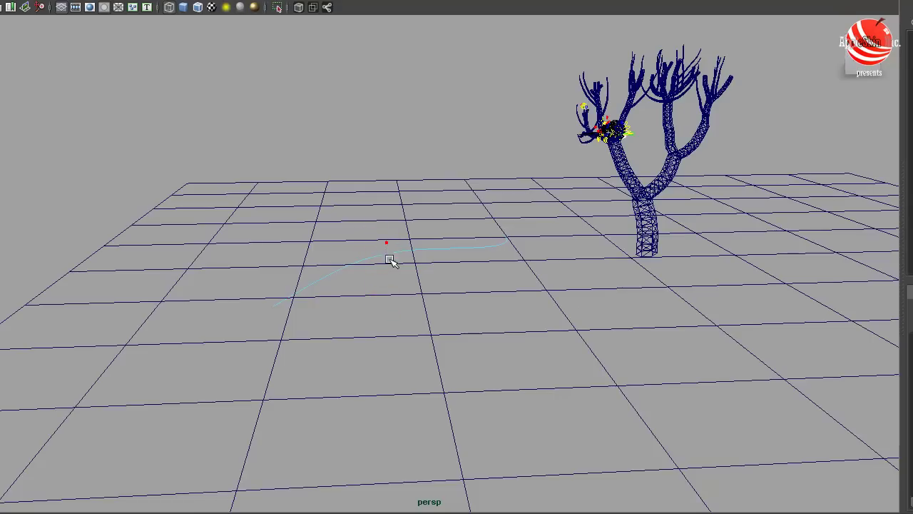
Select the path curve as a whole object and center its pivot
right_click(391, 257)
right_click(393, 257)
right_click_drag(393, 257, 454, 218)
left_click(401, 249)
left_click(6, 0)
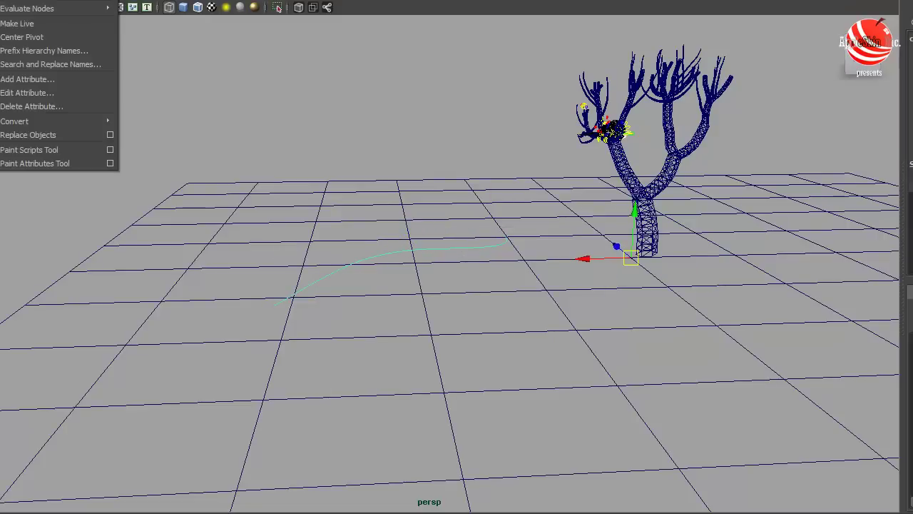
left_click(42, 0)
left_click(22, 0)
left_click(29, 39)
Raise the path curve to the height of the branch and rotate it upright above the ground
middle_click_drag(532, 214, 515, 177, "alt")
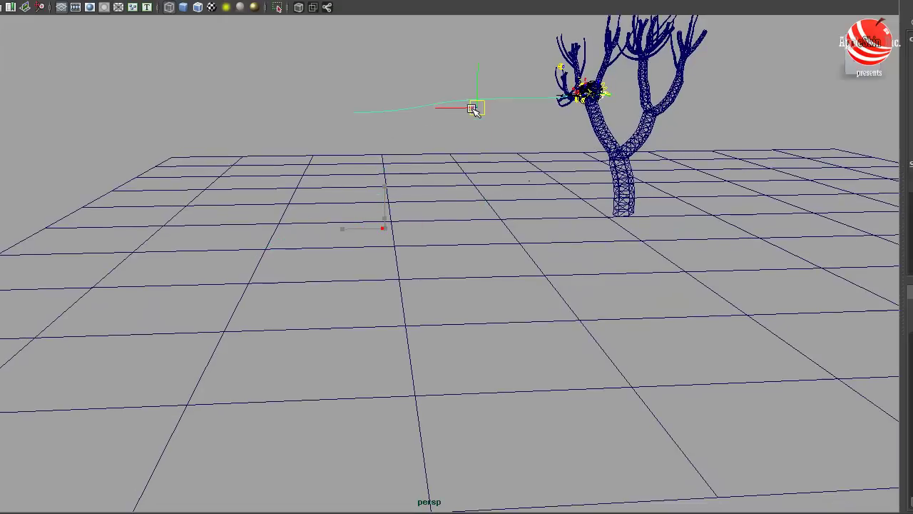
key("e")
left_click_drag(485, 86, 484, 162)
left_click_drag(578, 193, 608, 167, "alt")
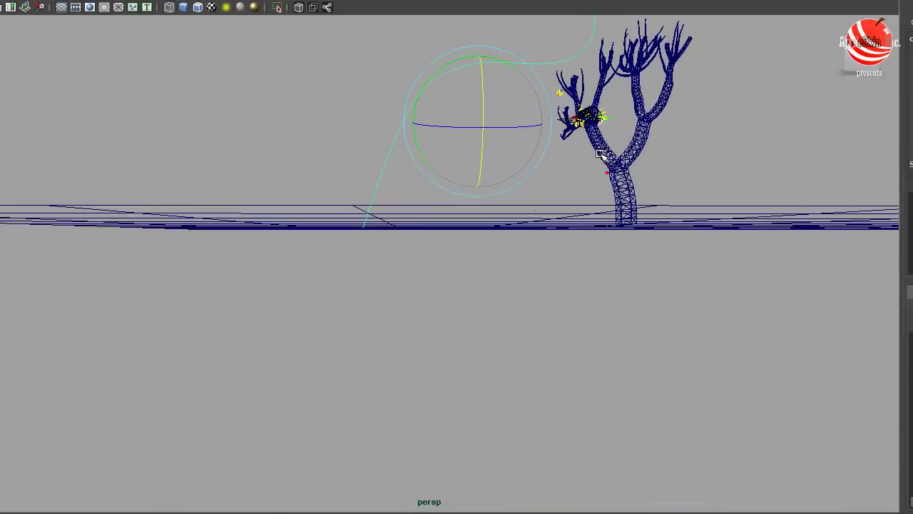
Move the upright curve so it runs from the character on the branch down to the ground
middle_click_drag(561, 140, 502, 197, "alt")
right_click_drag(580, 204, 524, 202, "alt")
key("r")
key("w")
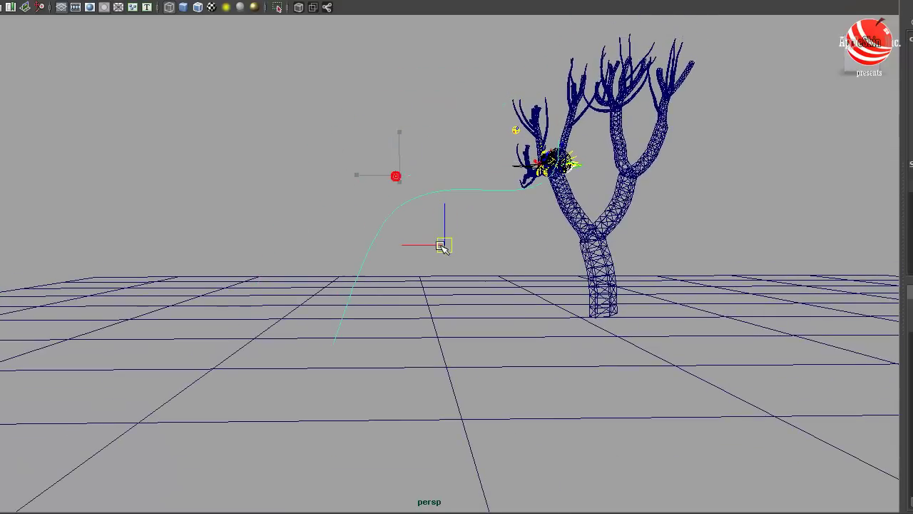
left_click_drag(462, 248, 501, 256, "alt")
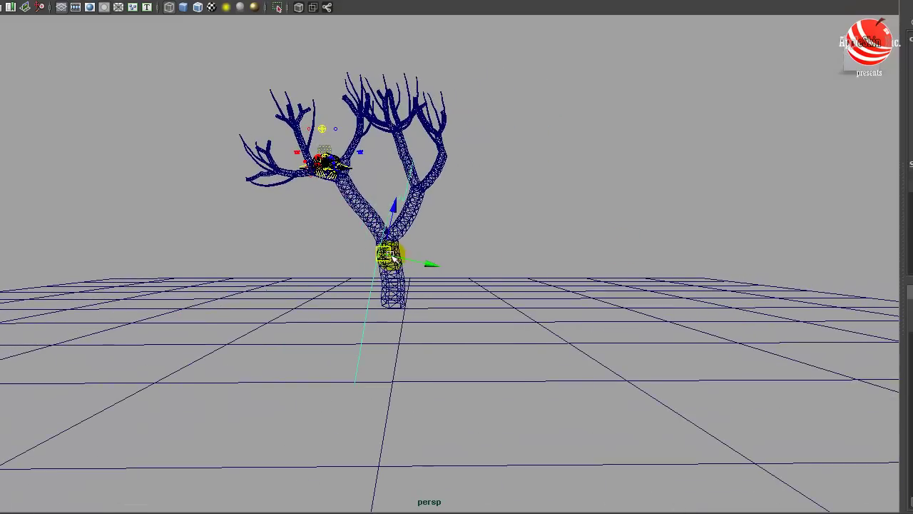
left_click_drag(284, 257, 403, 250, "alt")
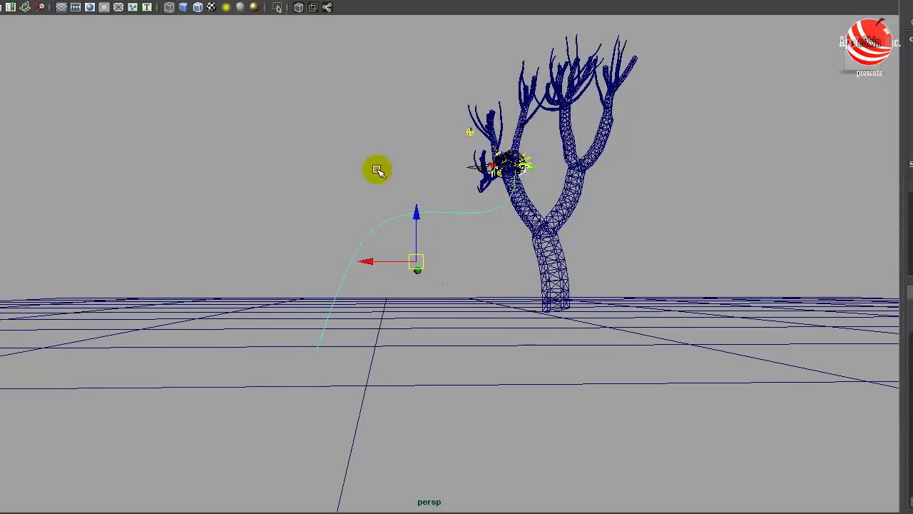
Reshape the path curve by moving its control points so it arcs outward from the branch and lands farther from the tree
left_click_drag(361, 210, 433, 251)
left_click_drag(388, 226, 336, 189)
left_click_drag(341, 365, 341, 366)
left_click_drag(317, 350, 283, 324)
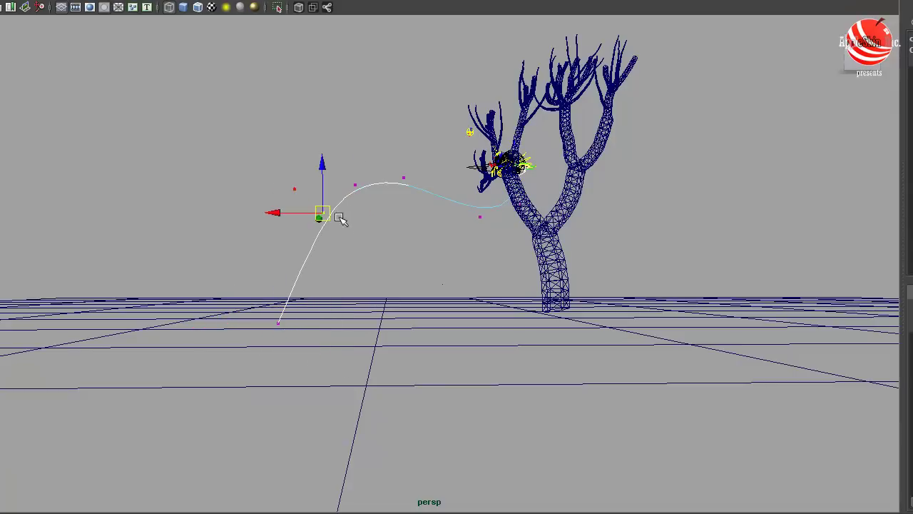
left_click_drag(335, 212, 290, 211)
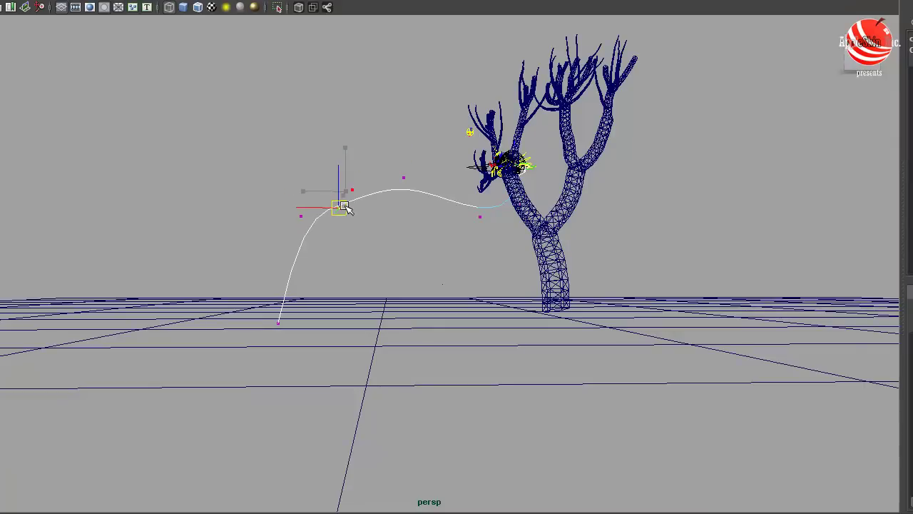
left_click_drag(344, 205, 346, 202)
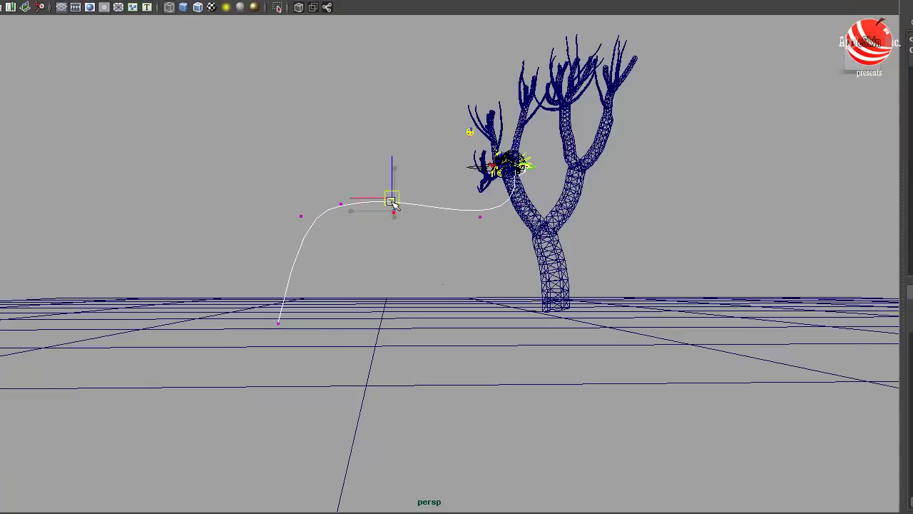
left_click(309, 195)
left_click_drag(443, 210, 565, 219, "alt")
left_click_drag(259, 327, 323, 371)
left_click_drag(323, 372, 255, 294, "alt")
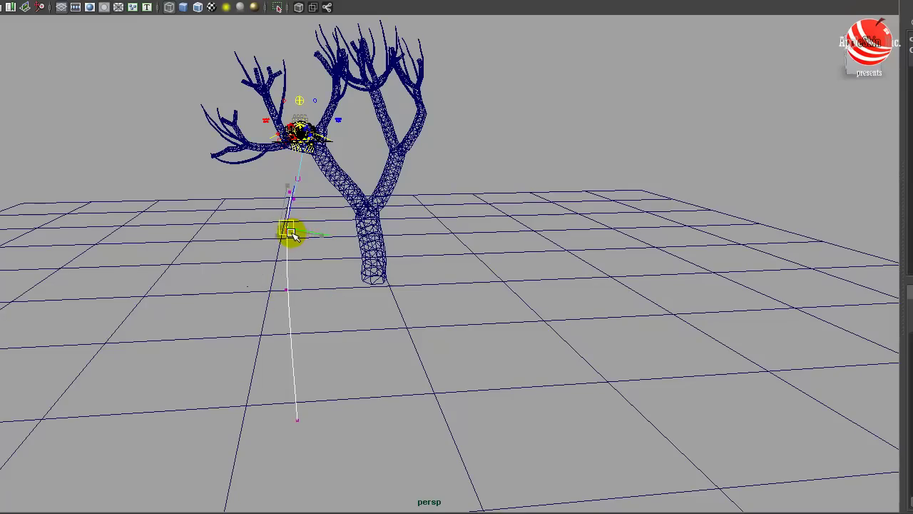
left_click_drag(408, 237, 348, 207, "alt")
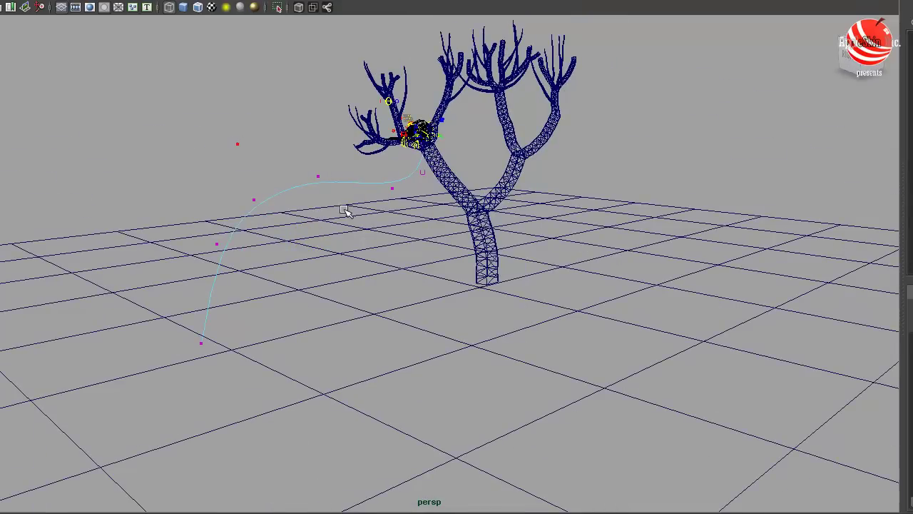
Examine the path curve and the character on the branch from several angles in wireframe and shaded display
left_click_drag(294, 162, 625, 242, "alt")
left_click_drag(135, 269, 449, 238, "alt")
left_click_drag(285, 336, 297, 238, "alt")
middle_click_drag(297, 237, 469, 342, "alt")
right_click_drag(335, 314, 643, 456, "alt")
middle_click_drag(642, 456, 447, 276, "alt")
left_click_drag(446, 276, 269, 267, "alt")
middle_click_drag(269, 266, 219, 338, "alt")
right_click_drag(218, 338, 295, 294, "alt")
left_click_drag(295, 293, 406, 304, "alt")
right_click_drag(406, 304, 485, 301, "alt")
left_click_drag(485, 301, 498, 295, "alt")
key("5")
mouse_move(432, 310)
middle_mouse_down("alt")
mouse_move(442, 368)
mouse_move(447, 349)
middle_mouse_up("alt")
mouse_move(476, 310)
right_mouse_down("alt")
mouse_move(483, 302)
mouse_move(250, 303)
right_mouse_up("alt")
left_click_drag(293, 300, 250, 307, "alt")
right_click_drag(432, 314, 79, 212, "alt")
left_click_drag(80, 212, 234, 241, "alt")
right_click_drag(485, 275, 314, 143, "alt")
Switch to wireframe and isolate the character rig in the viewport, hiding the tree, ground and path curve
key("4")
scroll(467, 366, "down", 3)
right_click_drag(466, 367, 430, 141, "alt")
middle_click_drag(430, 141, 444, 303, "alt")
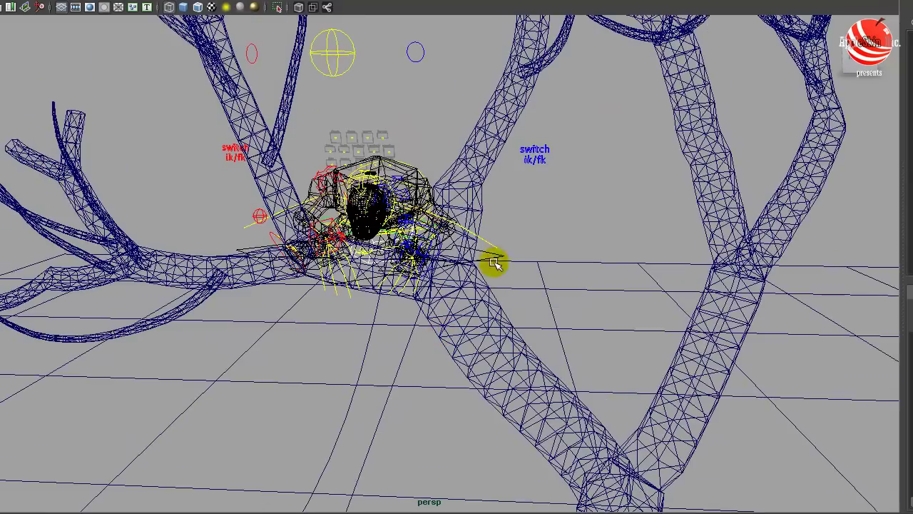
left_click(503, 257)
mouse_move(580, 254)
left_mouse_down("alt")
mouse_move(561, 264)
mouse_move(575, 263)
left_mouse_up("alt")
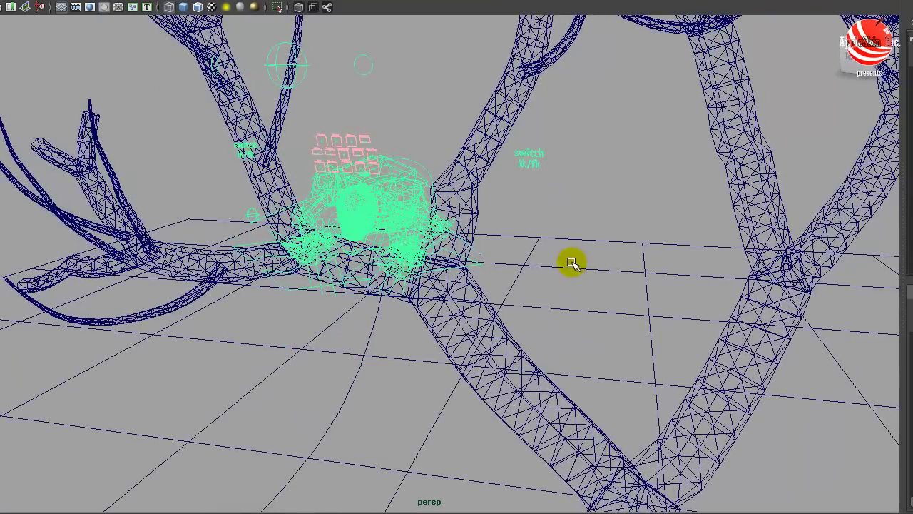
key("shift+i")
left_click(582, 197)
scroll(489, 285, "down", 5)
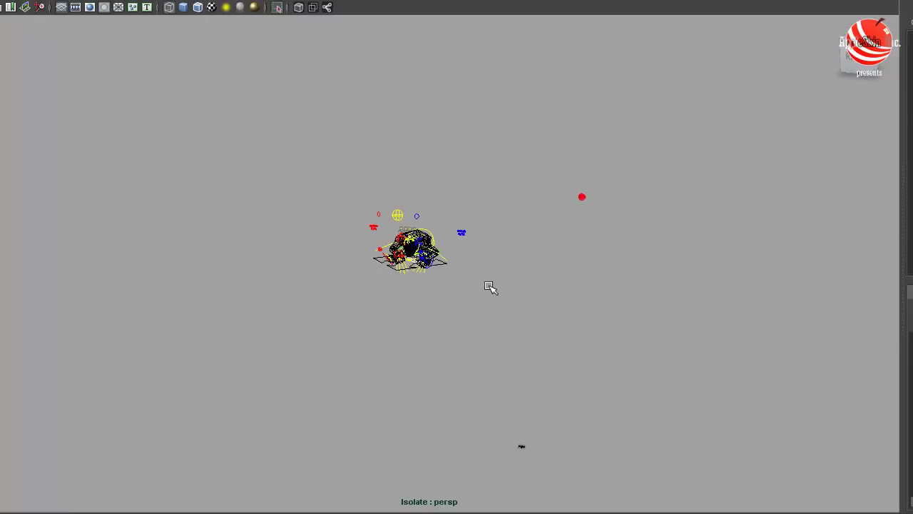
right_click_drag(857, 315, 885, 312, "alt")
middle_click_drag(506, 311, 505, 287, "alt")
left_click_drag(505, 287, 466, 269, "alt")
left_click_drag(396, 263, 409, 263, "alt")
Restrict the viewport display to NURBS curves so only the rig's controls are shown, with polygons hidden
left_click(92, 1)
left_click(95, 42)
left_click(90, 1)
left_click(96, 85)
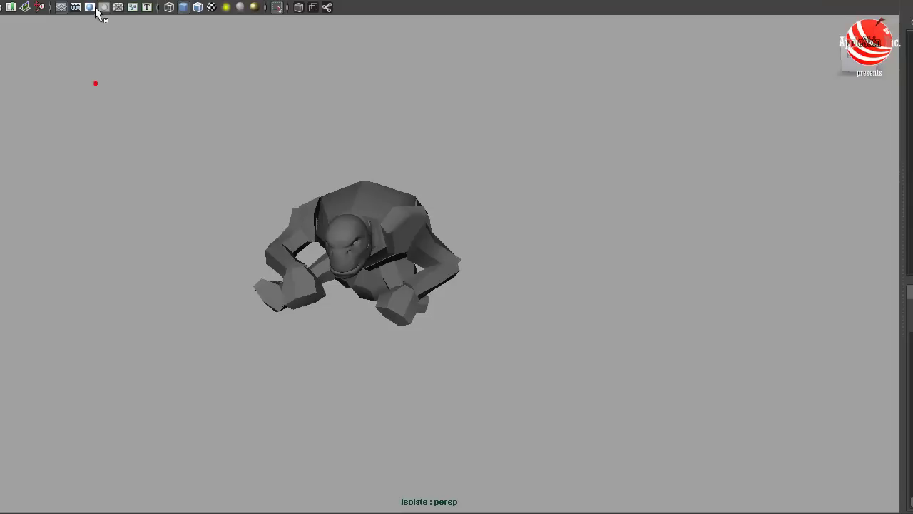
left_click(91, 8)
left_click(96, 53)
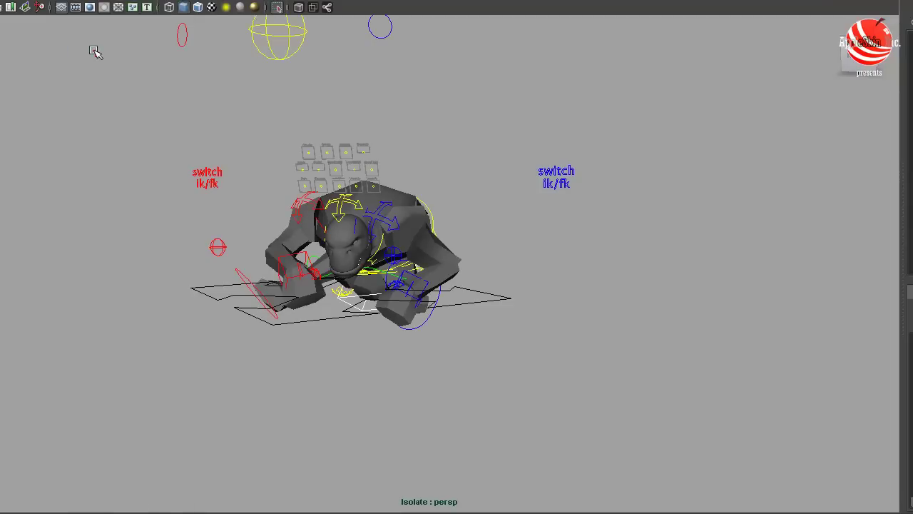
left_click(91, 7)
left_click(96, 85)
scroll(178, 114, "down", 5)
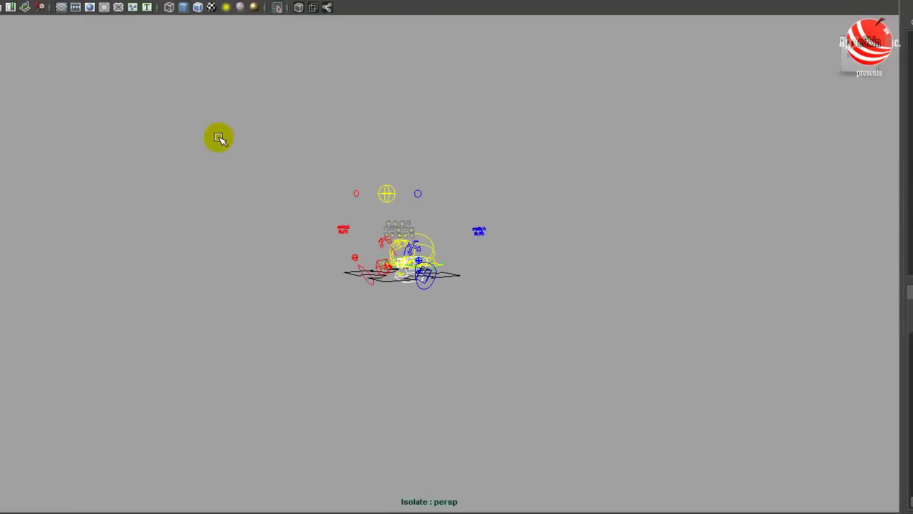
Examine the isolated rig's control curves from several angles, test-selecting individual controls and groups of them
left_click(459, 276)
left_click_drag(456, 278, 464, 267)
right_click_drag(528, 278, 678, 307, "alt")
left_click(575, 266)
left_click(90, 7)
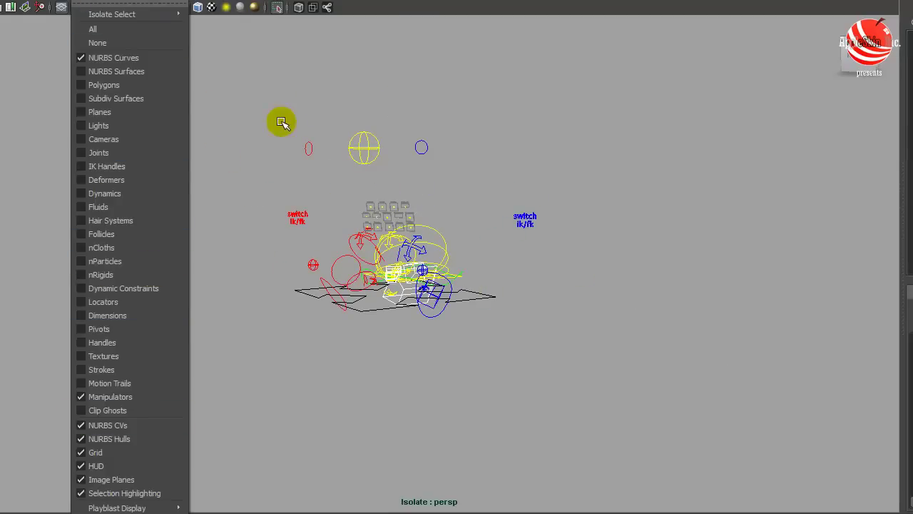
left_click(302, 79)
left_click_drag(198, 106, 678, 407)
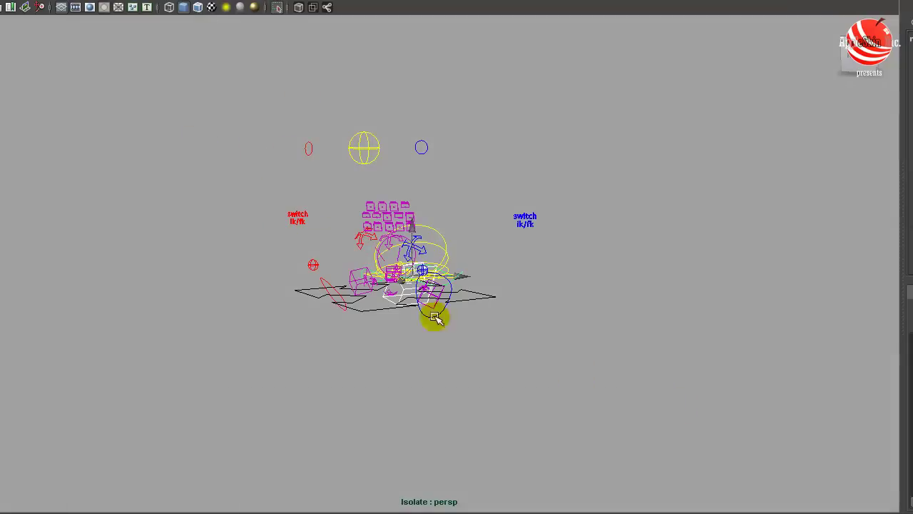
left_click_drag(343, 291, 429, 302, "alt")
right_click_drag(428, 302, 604, 336, "alt")
middle_click_drag(603, 335, 619, 259, "alt")
right_click_drag(620, 255, 421, 255, "alt")
left_click_drag(422, 258, 470, 338, "alt")
left_click(443, 413)
scroll(469, 374, "down", 2)
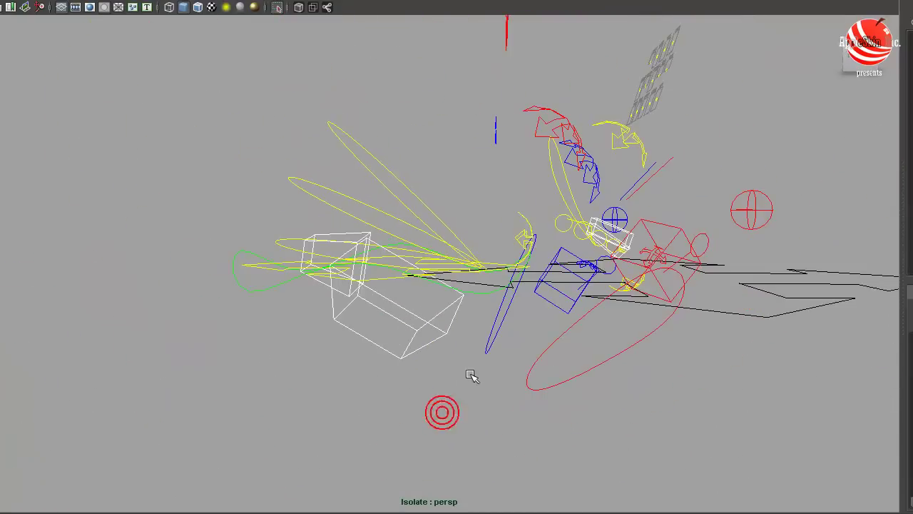
left_click_drag(471, 373, 627, 361, "alt")
right_click_drag(627, 361, 464, 350, "alt")
left_click_drag(558, 352, 319, 143)
left_click(323, 275)
left_click_drag(502, 220, 364, 218, "alt")
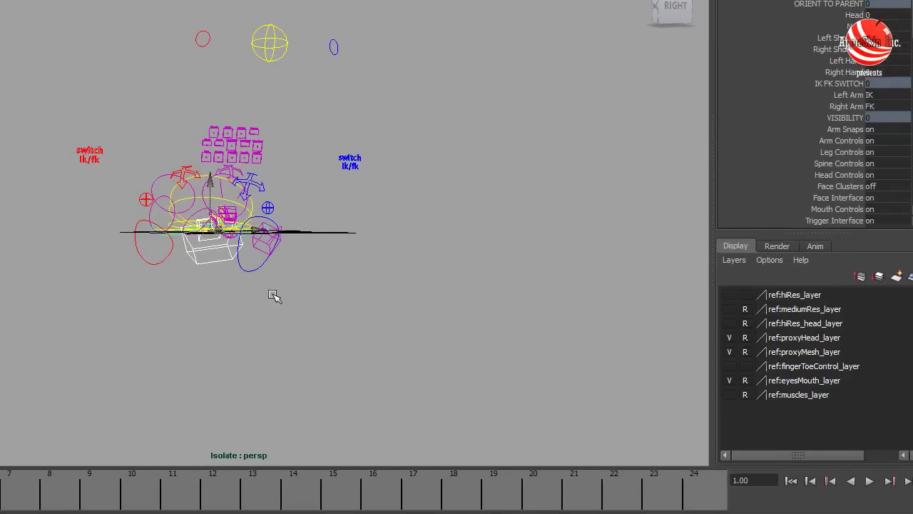
left_click(272, 294)
left_click_drag(237, 227, 218, 220, "alt")
Select all the rig's control curves except the large ground arrows and the eye aim controls above the head
left_click_drag(262, 248, 316, 300)
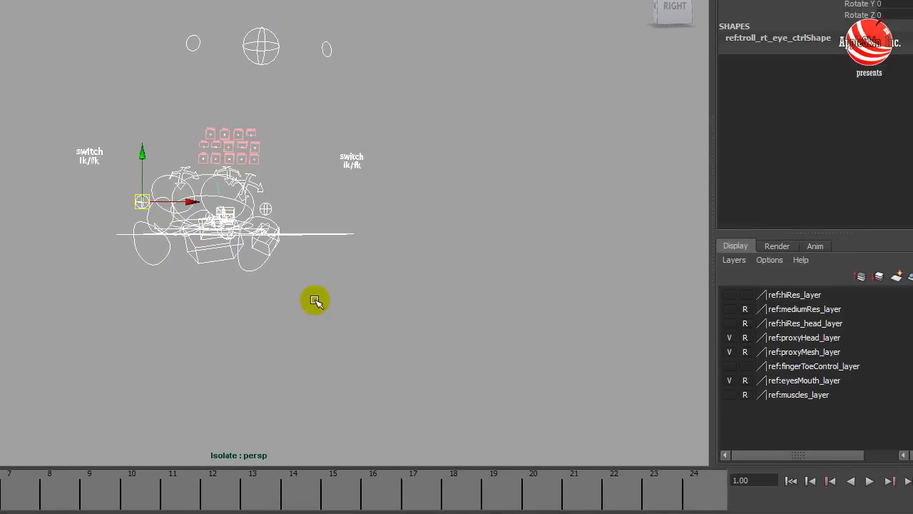
right_click_drag(318, 265, 754, 293, "alt")
left_click_drag(309, 253, 326, 208, "alt")
right_click_drag(431, 213, 75, 210, "alt")
left_click_drag(71, 209, 150, 232, "alt")
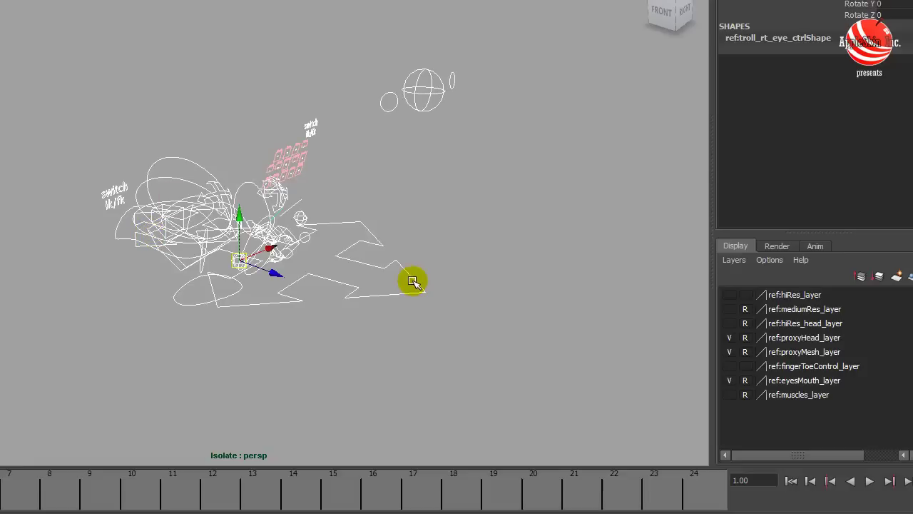
left_click_drag(399, 336, 275, 295, "alt")
right_click_drag(276, 295, 141, 184, "alt")
middle_click_drag(141, 184, 146, 150, "alt")
right_click_drag(146, 149, 253, 158, "alt")
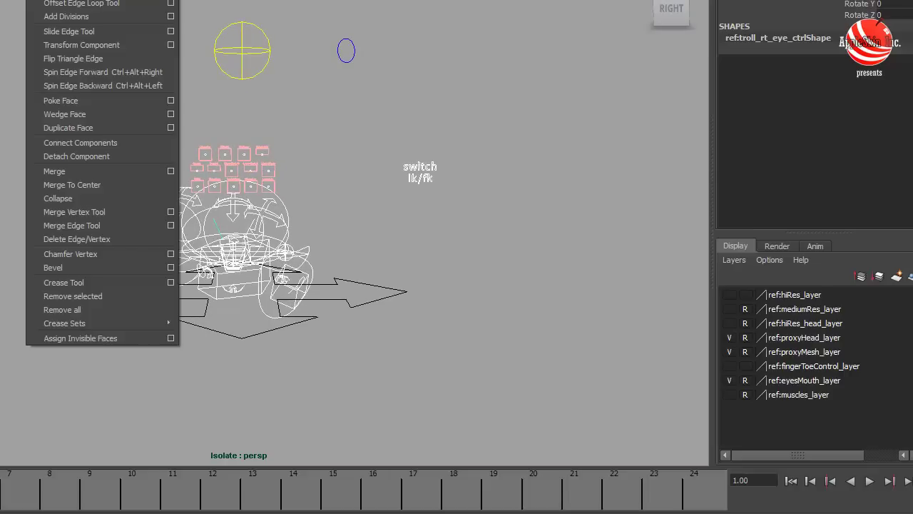
middle_click_drag(411, 53, 421, 41, "alt")
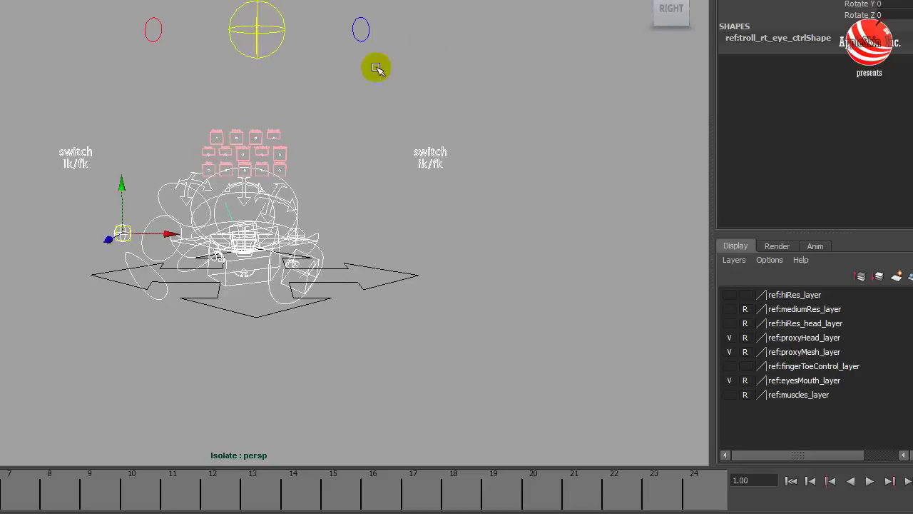
middle_click_drag(357, 69, 378, 86, "alt")
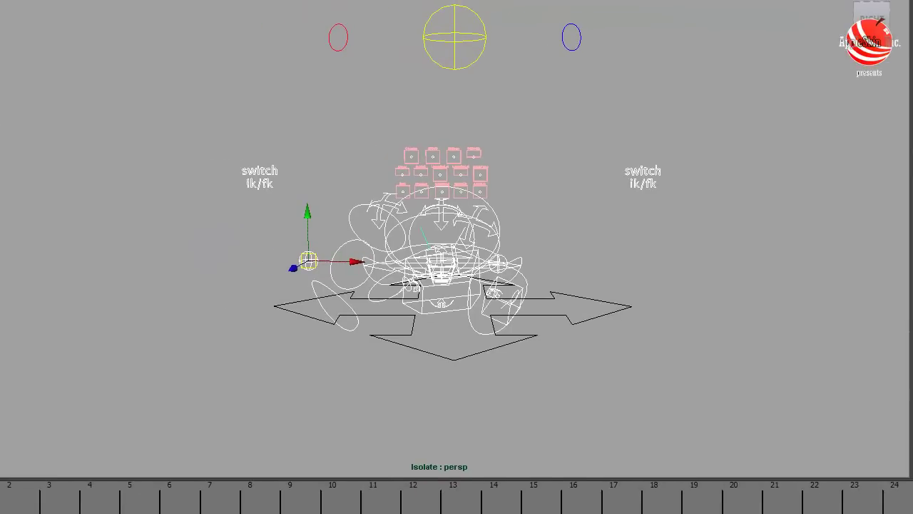
Create a quick select set named Gorilla from the selected controls and add it to the shelf
left_click(41, 0)
mouse_move(64, 158)
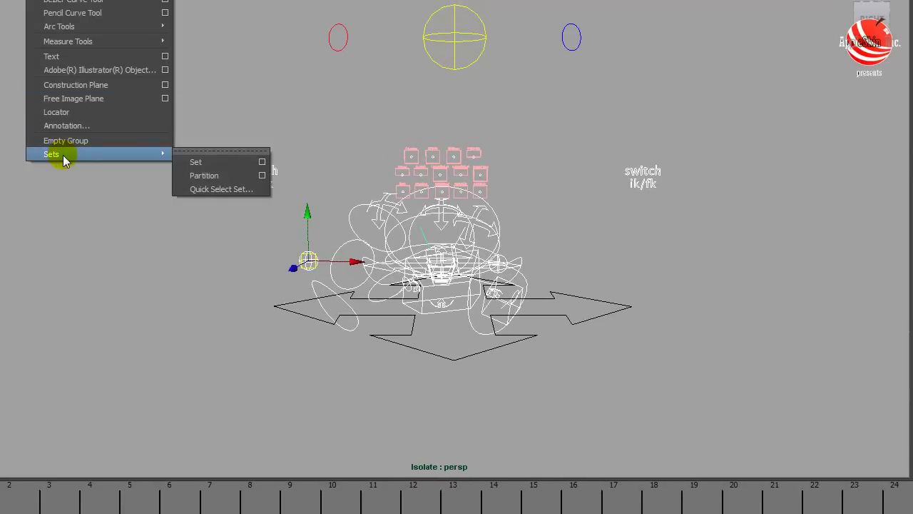
left_click(214, 189)
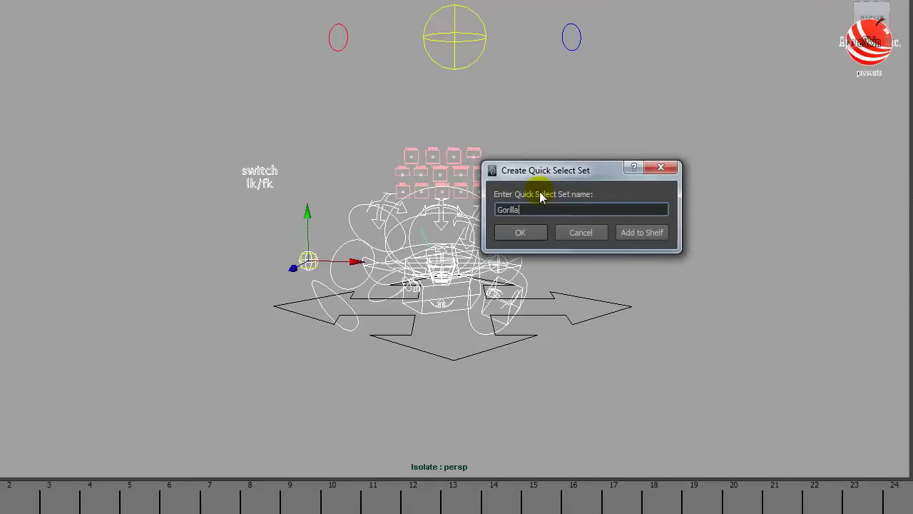
left_click(631, 236)
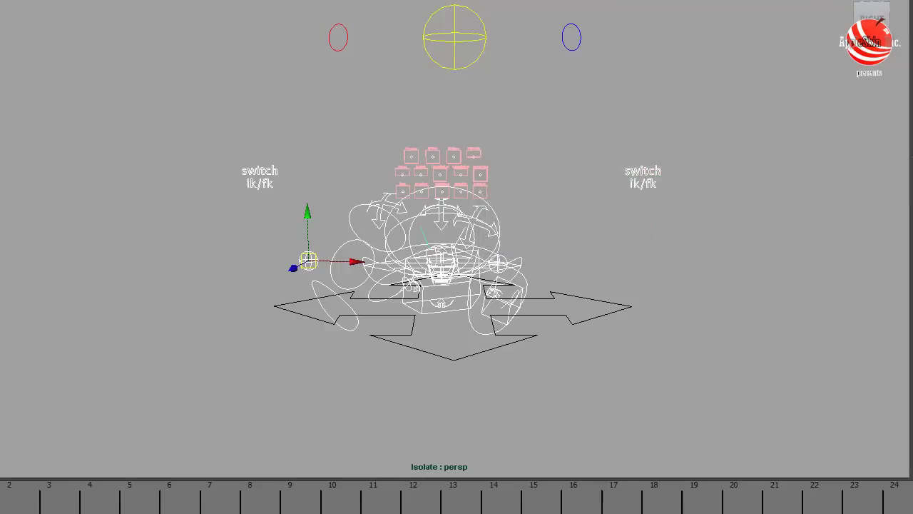
left_click(736, 159)
Show polygons in the viewport again so the character's body appears with its control curves
middle_click_drag(516, 214, 602, 186, "alt")
left_click_drag(544, 179, 482, 193, "alt")
middle_click_drag(479, 194, 468, 236, "alt")
right_click_drag(469, 236, 369, 194, "alt")
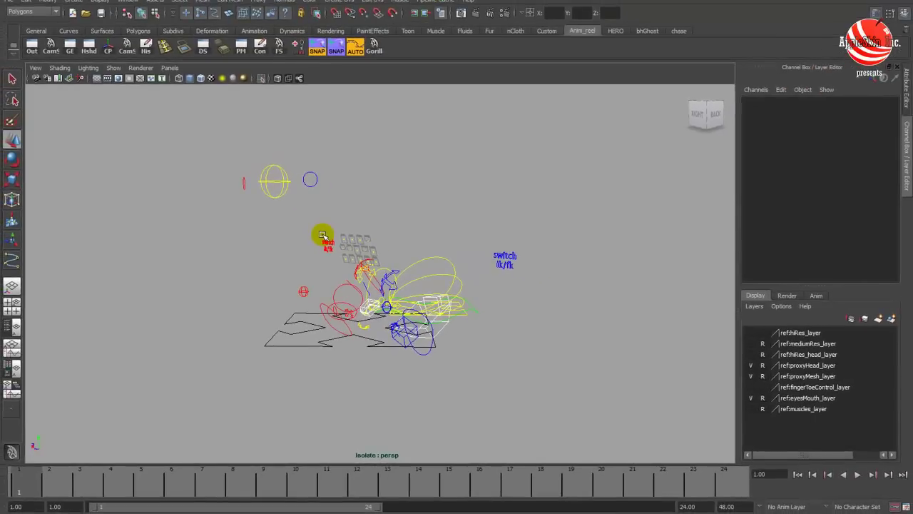
left_click_drag(383, 235, 342, 239, "alt")
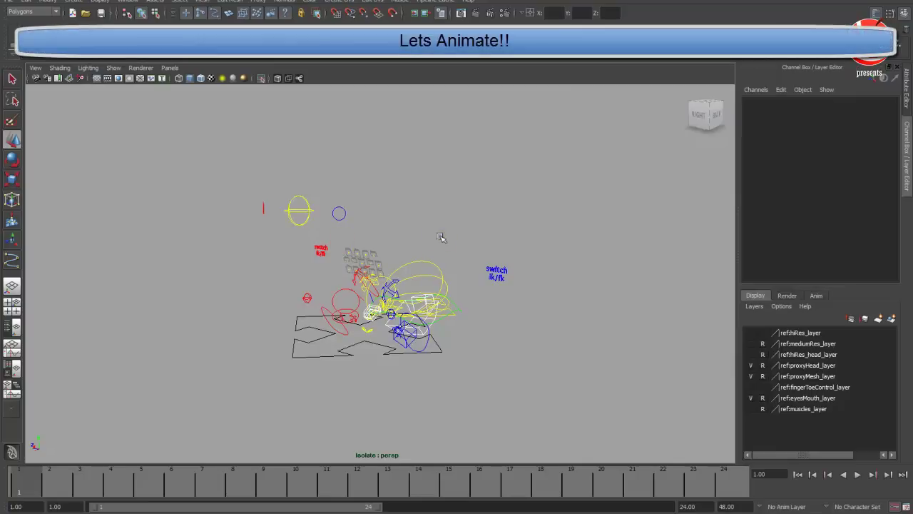
left_click(125, 68)
left_click(122, 137)
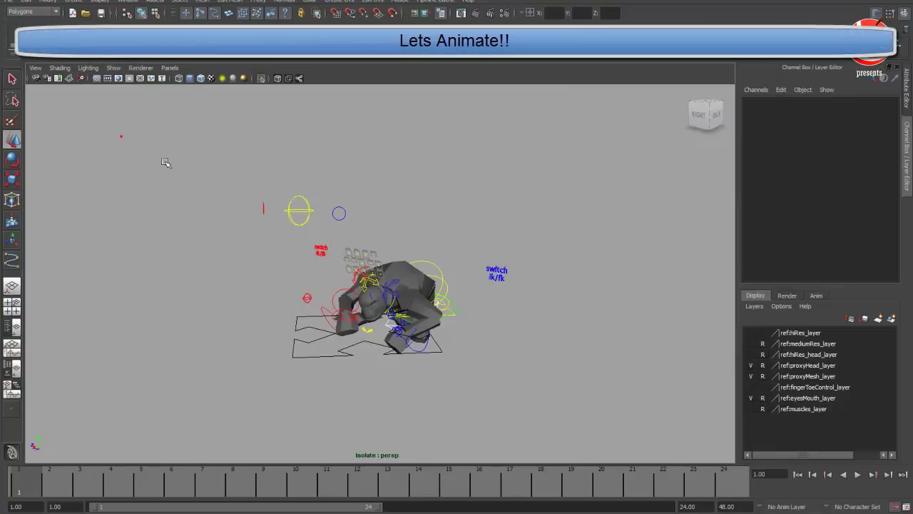
Select all controls in the Gorilla set and key them at frame 1
left_click_drag(277, 235, 525, 368)
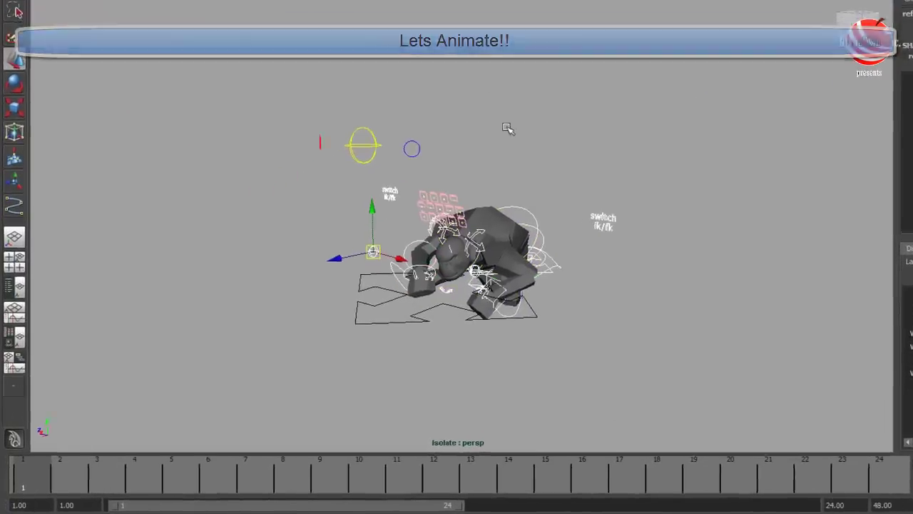
left_click_drag(419, 197, 413, 182, "alt")
left_click_drag(31, 483, 33, 464)
left_click(636, 209)
Try moving the character's left hand control, and undo the move
mouse_move(567, 251)
left_mouse_down("alt")
mouse_move(551, 250)
mouse_move(585, 243)
mouse_move(561, 258)
left_mouse_up("alt")
left_click_drag(561, 218, 612, 230, "alt")
left_click_drag(412, 243, 526, 224, "alt")
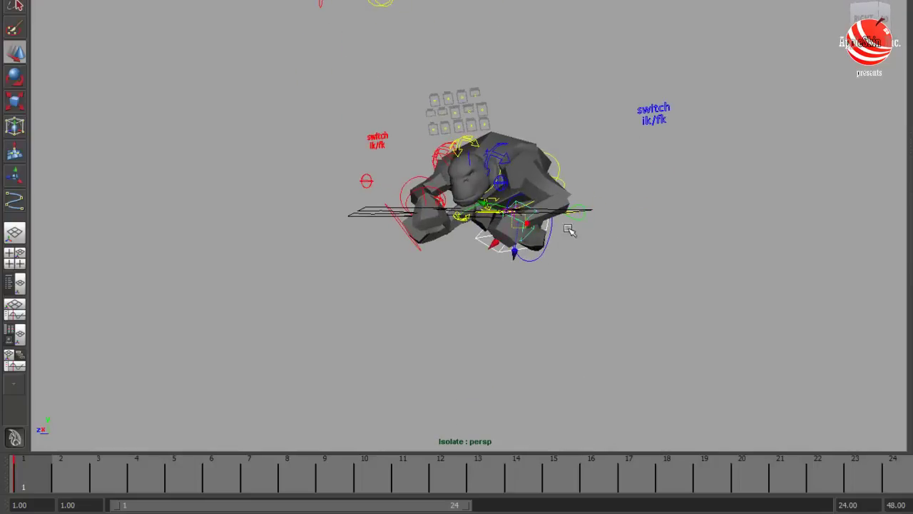
left_click_drag(573, 197, 607, 237)
key("ctrl+z")
left_click(620, 255)
Try rotating a control on the character's right arm, and undo the rotation
left_click_drag(409, 187, 501, 232, "alt")
left_click(482, 227)
left_click_drag(421, 265, 337, 260, "alt")
right_click_drag(337, 260, 387, 194, "alt")
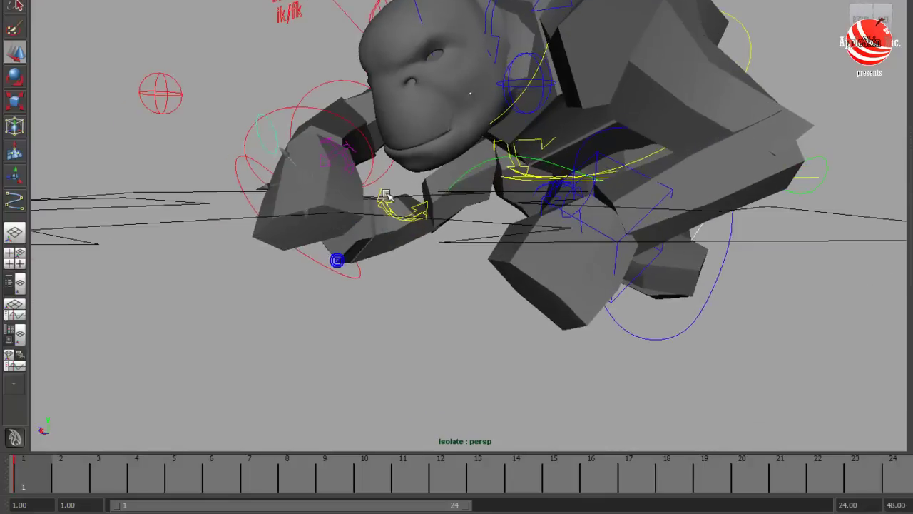
left_click_drag(301, 126, 493, 199, "alt")
key("e")
left_click_drag(554, 224, 381, 131)
key("ctrl+z")
Examine the crouching pose's hand and foot controls from the front and both sides
middle_click_drag(282, 73, 365, 135, "alt")
right_click_drag(365, 135, 335, 123, "alt")
middle_click_drag(419, 132, 355, 105, "alt")
key("w")
left_click(448, 213)
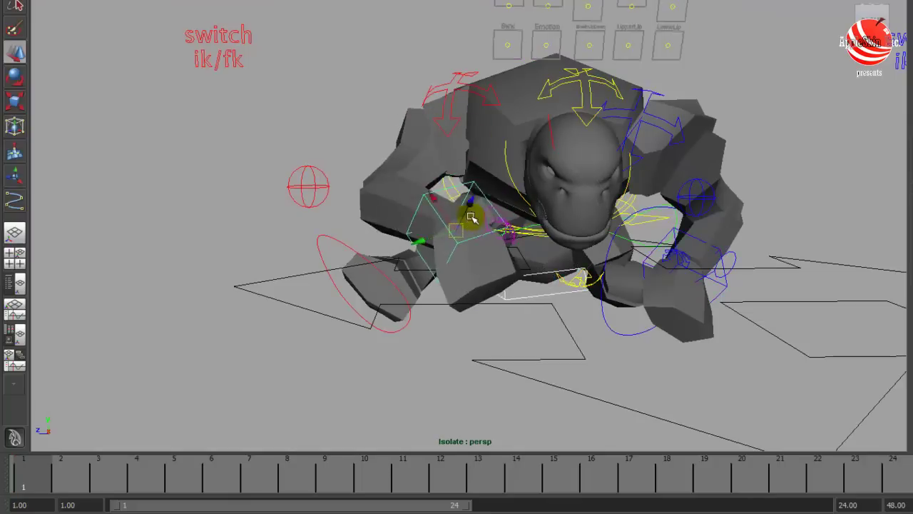
left_click_drag(637, 153, 522, 303, "alt")
left_click_drag(470, 319, 492, 321, "alt")
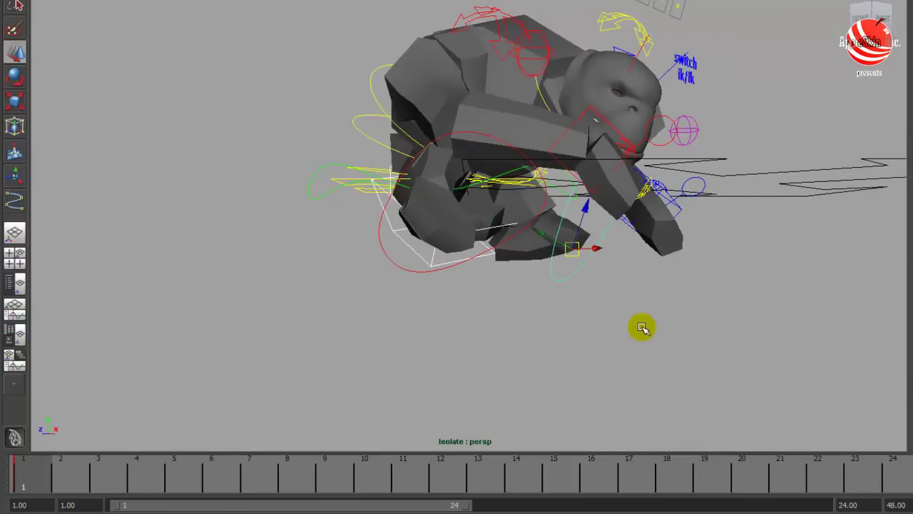
left_click_drag(649, 321, 458, 292, "alt")
right_click_drag(458, 292, 383, 290, "alt")
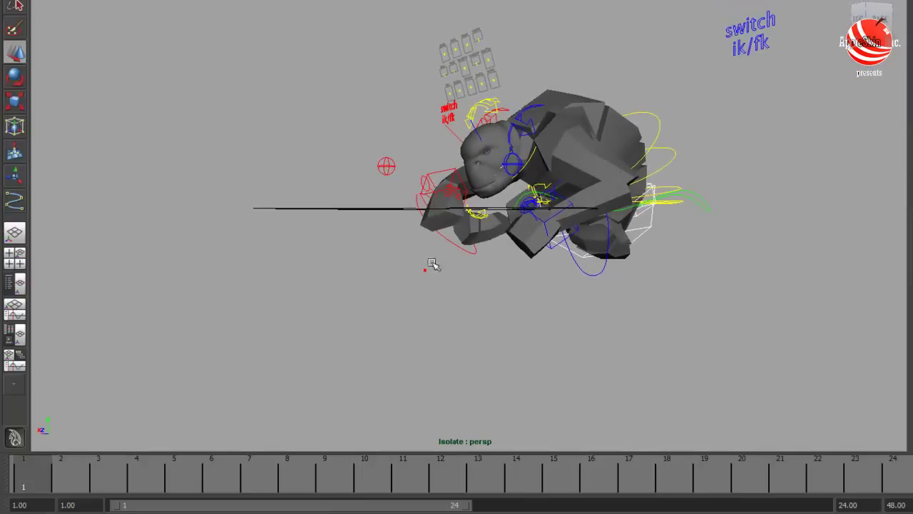
Turn off the isolated display so the tree, ground and path curve are shown with the character again
left_click_drag(500, 136, 397, 94, "alt")
left_click(140, 1)
left_click_drag(576, 123, 442, 118, "alt")
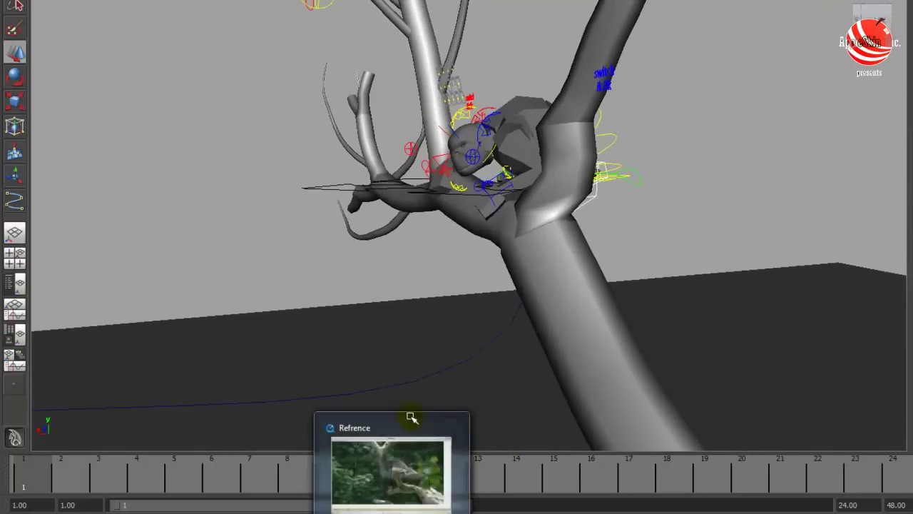
middle_click_drag(222, 102, 237, 87, "alt")
Select the Gorilla set of controls and move the current time to frame 2
middle_click_drag(486, 92, 445, 80, "alt")
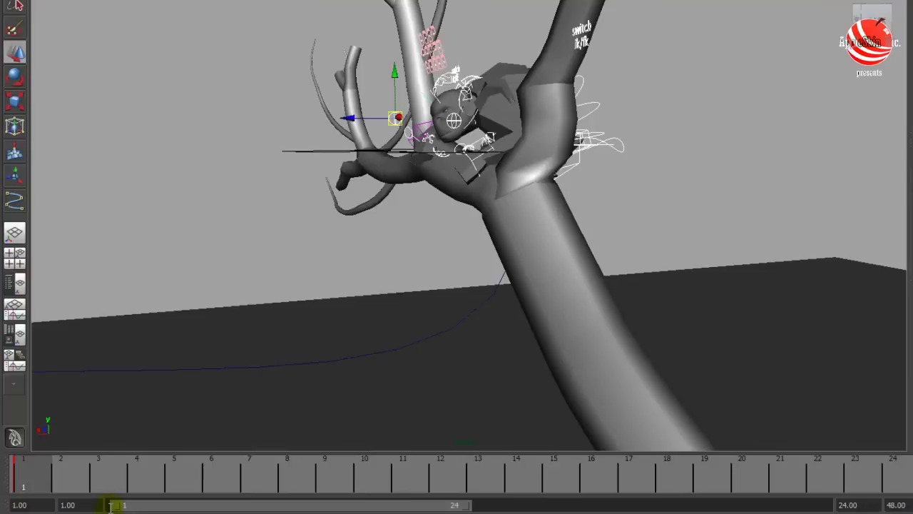
left_click_drag(31, 486, 356, 471)
left_click_drag(37, 477, 66, 468)
right_click_drag(420, 262, 312, 261, "alt")
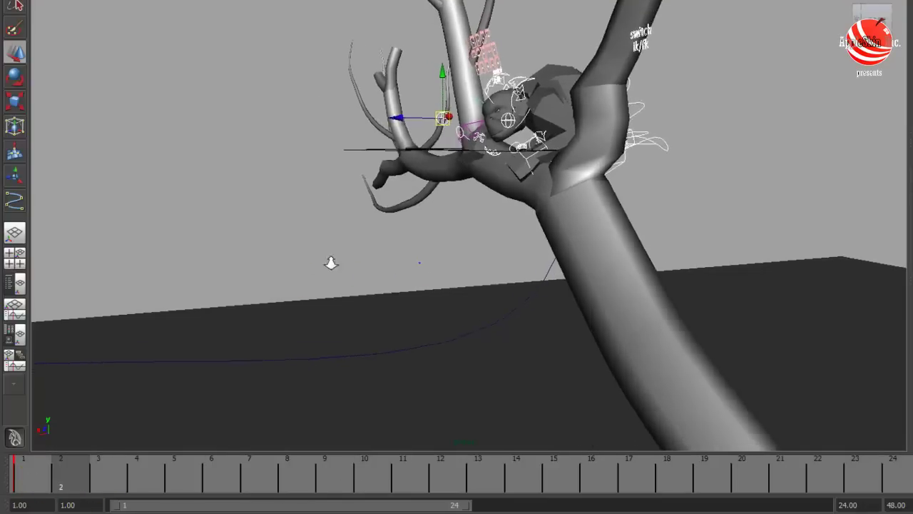
Switch to the gorilla reference video and scrub through the start of the jump from the branch
left_click_drag(311, 262, 376, 30, "alt")
key("alt+Tab")
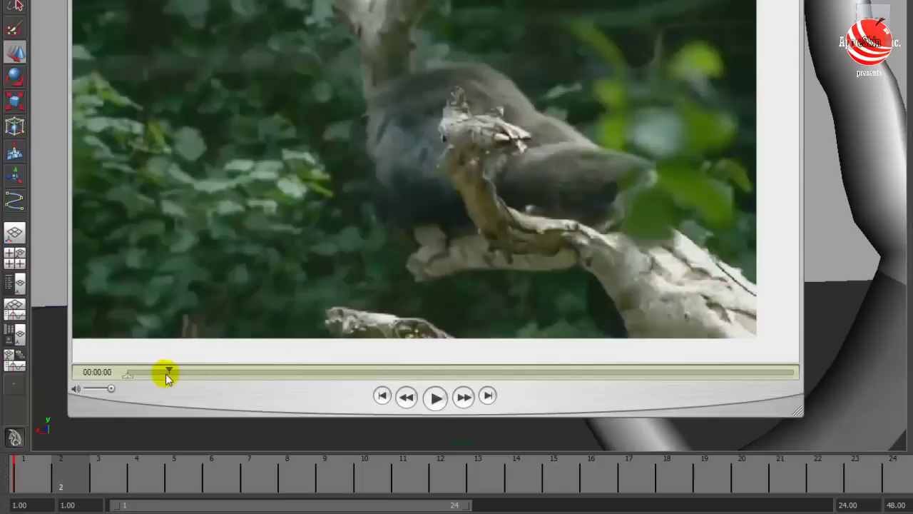
left_click_drag(166, 374, 324, 371)
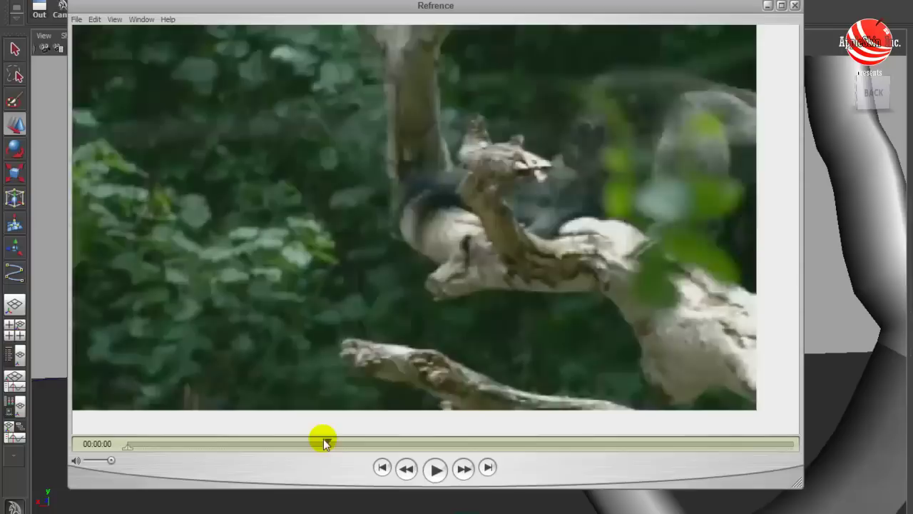
left_click_drag(324, 443, 365, 441)
Display the reference video's time as frame numbers, scrub back to frame 22, and return to Maya
left_click(105, 442)
left_click(107, 473)
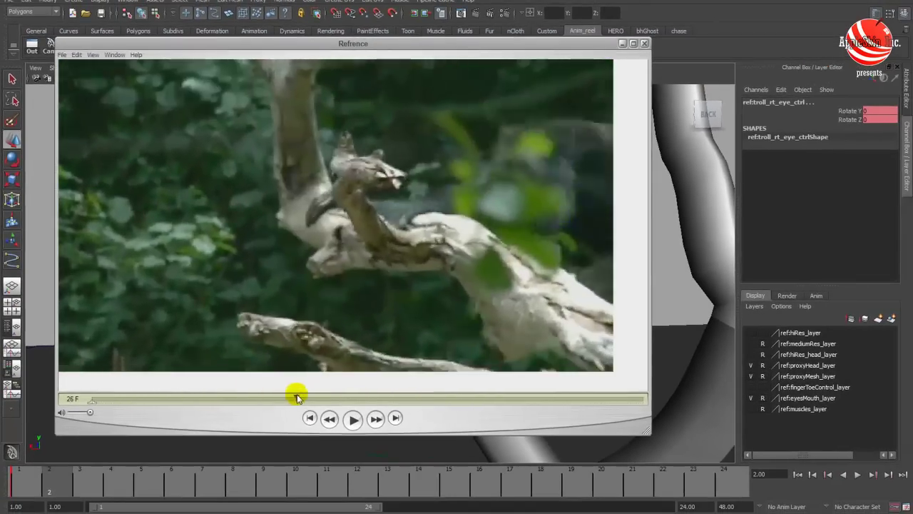
left_click_drag(298, 397, 264, 402)
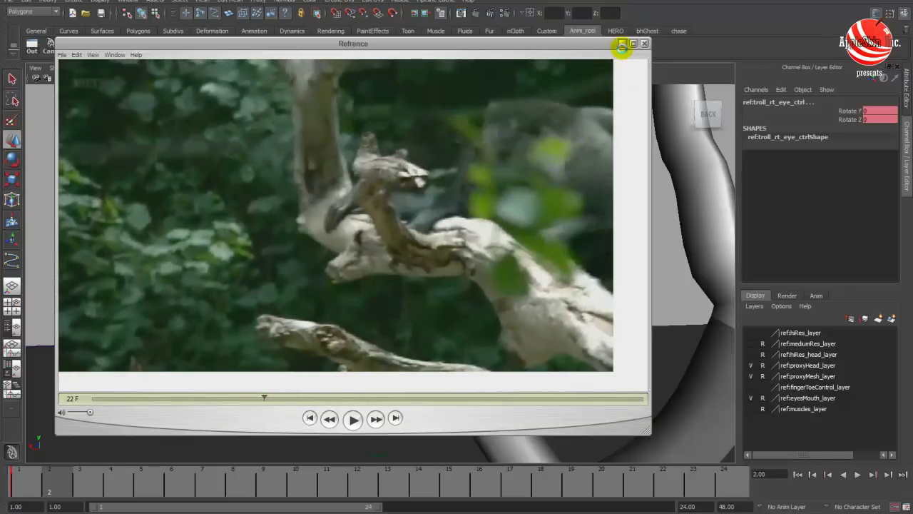
left_click(622, 46)
Select the character's center-of-gravity control and scrub the timeline back to frame 1
left_click_drag(506, 236, 503, 238, "alt")
right_click_drag(504, 238, 577, 254, "alt")
middle_click_drag(576, 254, 499, 300, "alt")
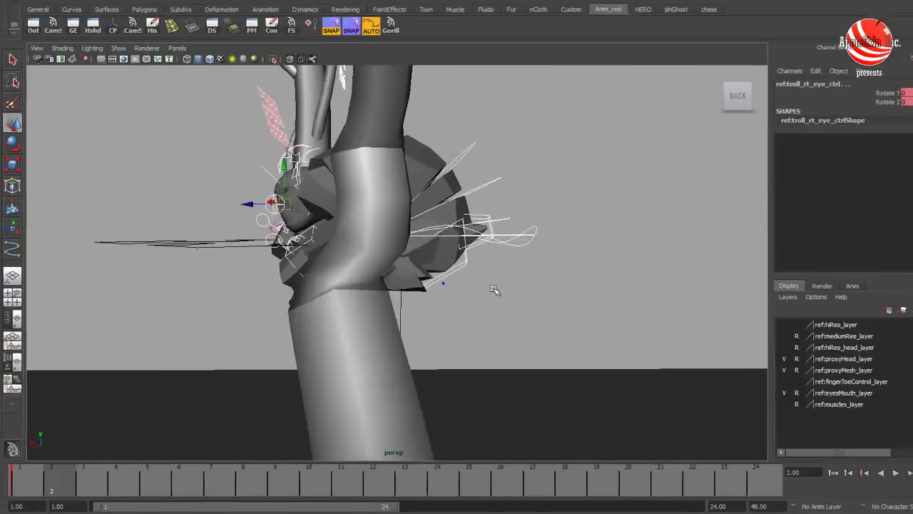
left_click(555, 286)
left_click(641, 184)
left_click_drag(640, 185, 689, 287, "alt")
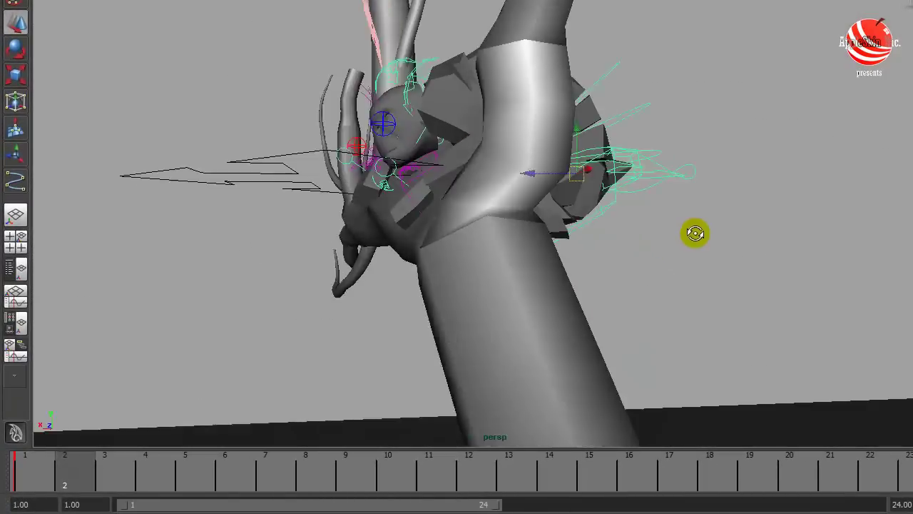
left_click_drag(696, 232, 692, 235, "alt")
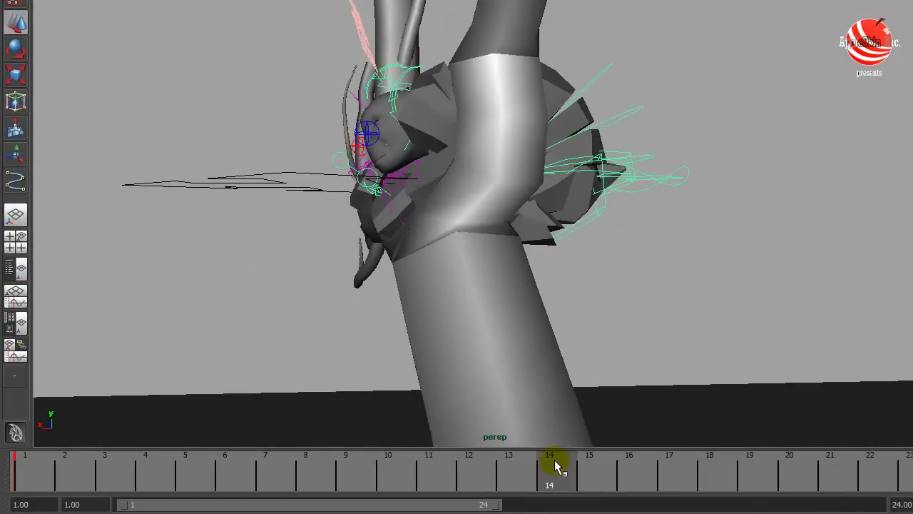
left_click_drag(558, 465, 27, 485)
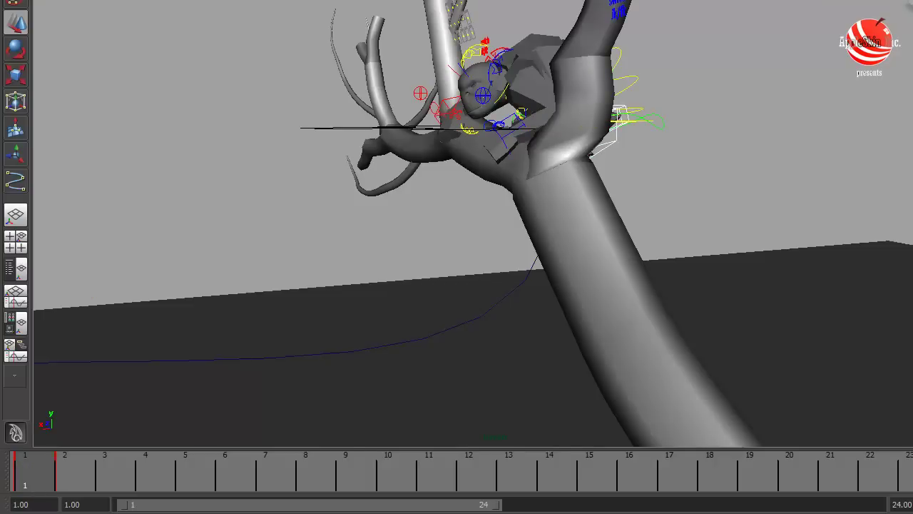
Delete the perspective camera's key at frame 2 and remove the animation from its transform channels
left_click(63, 473)
right_click(64, 473)
left_click(107, 333)
left_click(25, 482)
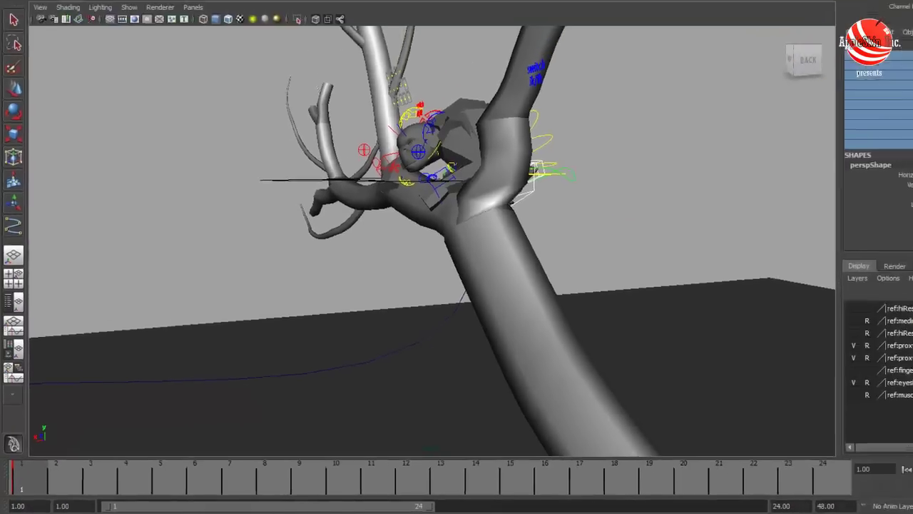
right_click(842, 190)
left_click(833, 345)
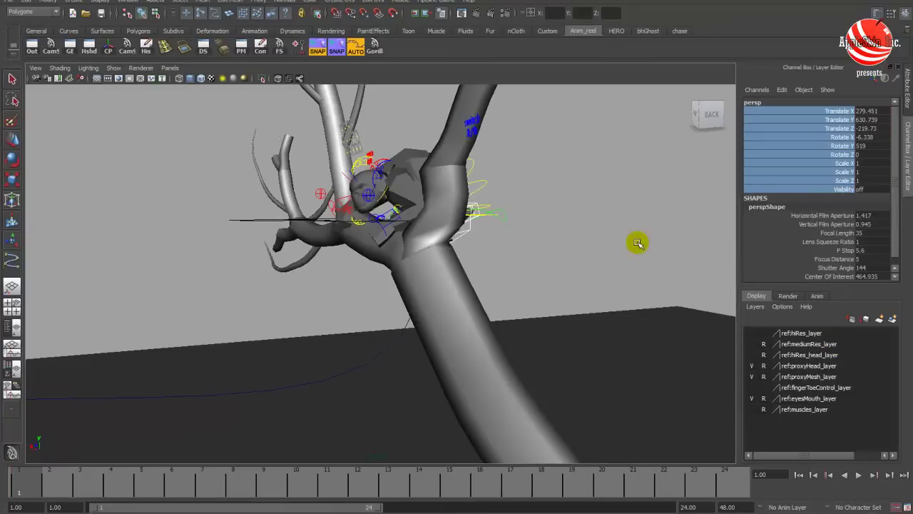
Reselect the perspective camera to check its transform channels for remaining keys
left_click(623, 223)
key("w")
left_click(375, 50)
left_click(548, 165)
left_click(33, 78)
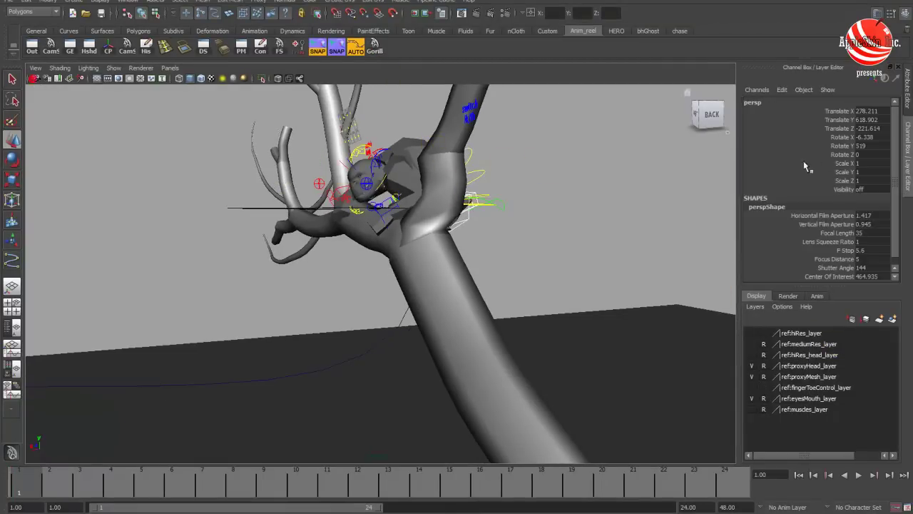
Select the center-of-gravity control and shift the character's body backward at frame 14
left_click(560, 211)
left_click_drag(561, 210, 501, 222, "alt")
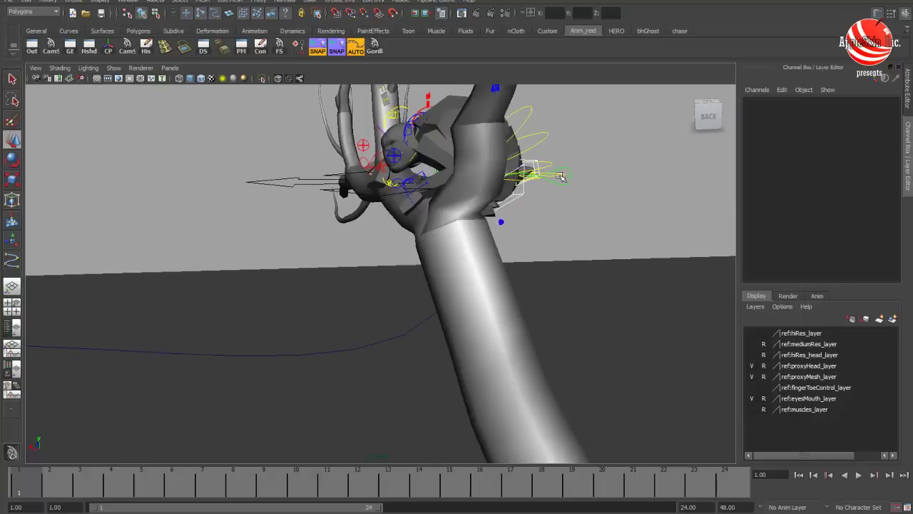
left_click(556, 175)
middle_click_drag(549, 211, 481, 219, "alt")
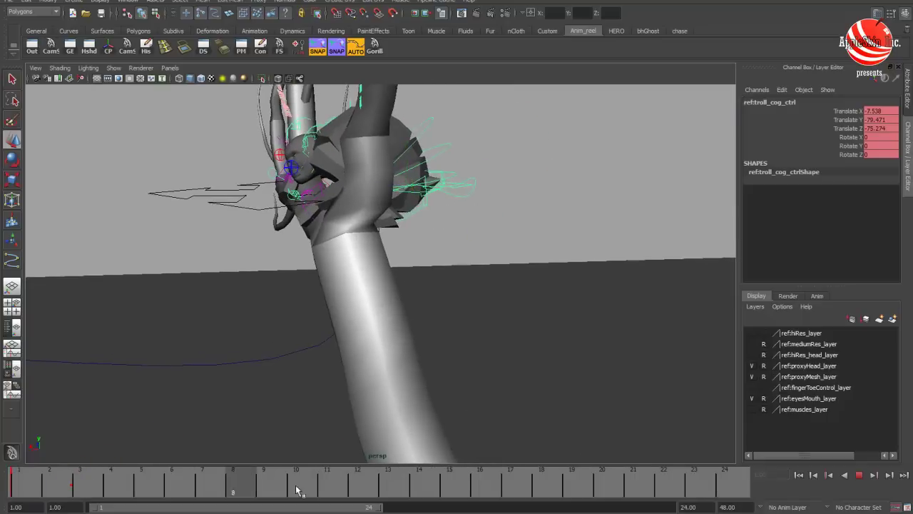
left_click_drag(417, 397, 377, 304, "alt")
left_click_drag(455, 292, 522, 285, "alt")
left_click_drag(416, 279, 350, 210, "alt")
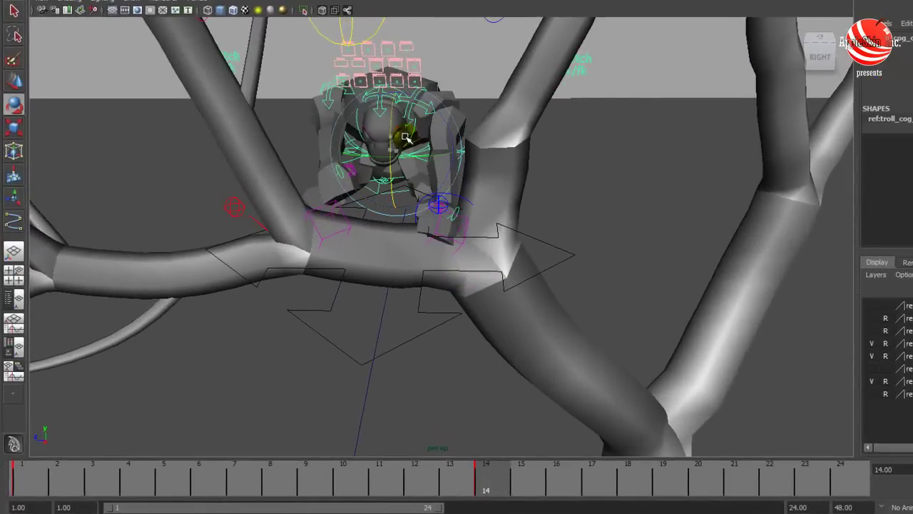
Scrub the body's motion up to frame 14 and adjust the rotation of the crouching pose there
left_click_drag(405, 138, 492, 249, "alt")
left_click_drag(69, 495, 483, 490)
left_click_drag(530, 279, 194, 147, "alt")
left_click_drag(233, 197, 343, 232, "alt")
key("e")
left_click_drag(303, 286, 275, 226)
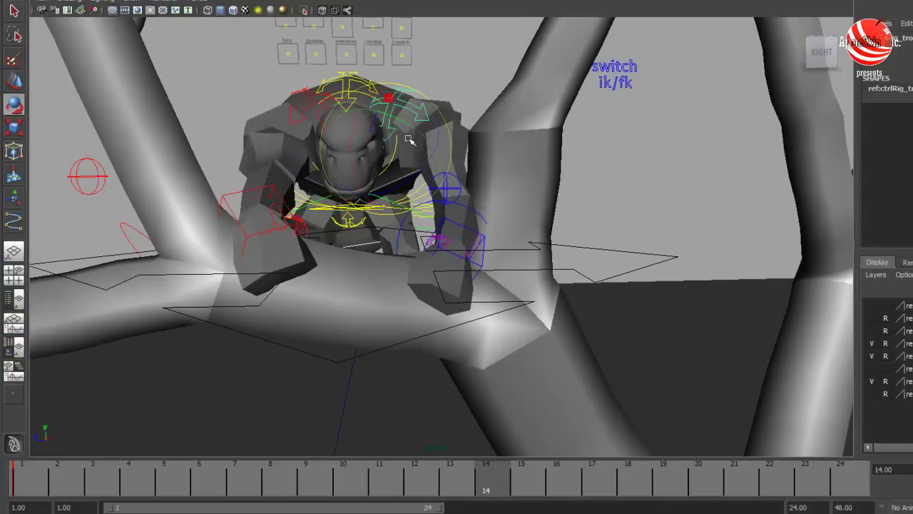
Rotate the character's right shoulder control at frame 14 to adjust the arm pose
left_click_drag(443, 88, 440, 74, "alt")
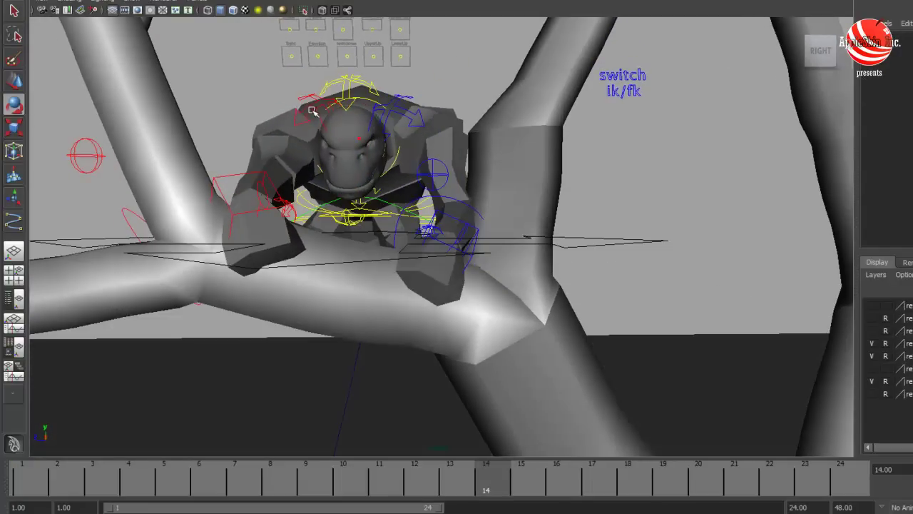
left_click(309, 109)
left_click_drag(324, 159, 327, 129, "alt")
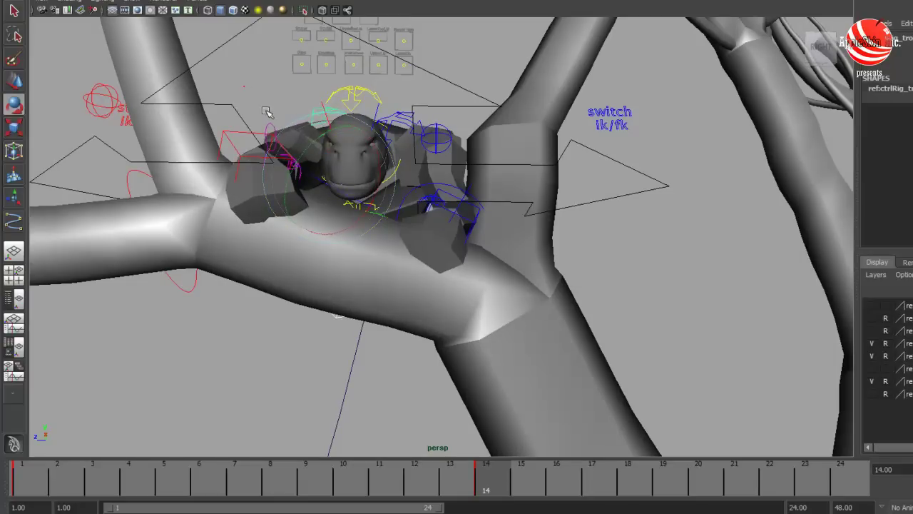
left_click(265, 110)
Examine the pose from around the tree and scrub the timeline to review the motion between the keys
left_click_drag(265, 110, 620, 291, "alt")
left_click(631, 237)
left_click_drag(384, 237, 530, 273, "alt")
right_click_drag(530, 273, 421, 212, "alt")
middle_click_drag(422, 211, 435, 179, "alt")
left_click_drag(435, 179, 462, 23, "alt")
left_click_drag(431, 65, 345, 264, "alt")
left_click_drag(471, 490, 260, 488)
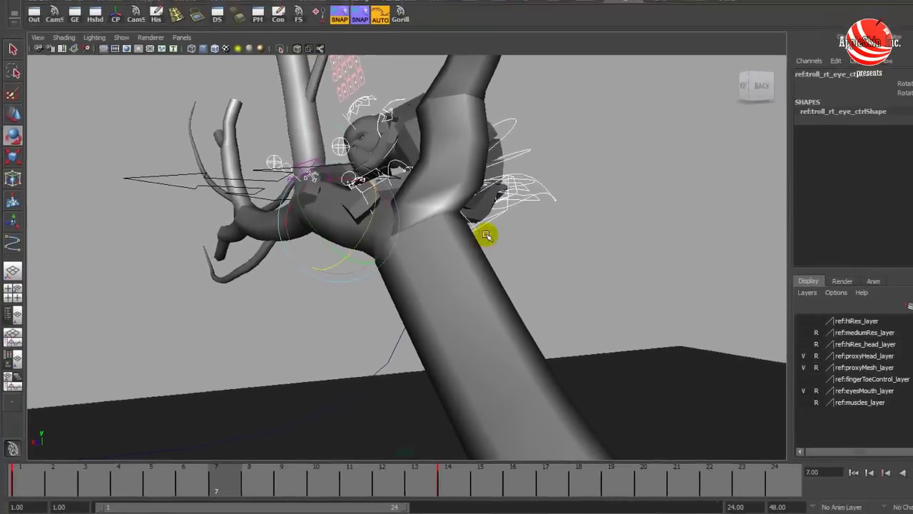
left_click_drag(528, 213, 523, 212, "alt")
right_click_drag(523, 212, 378, 247, "alt")
left_click_drag(172, 481, 500, 483)
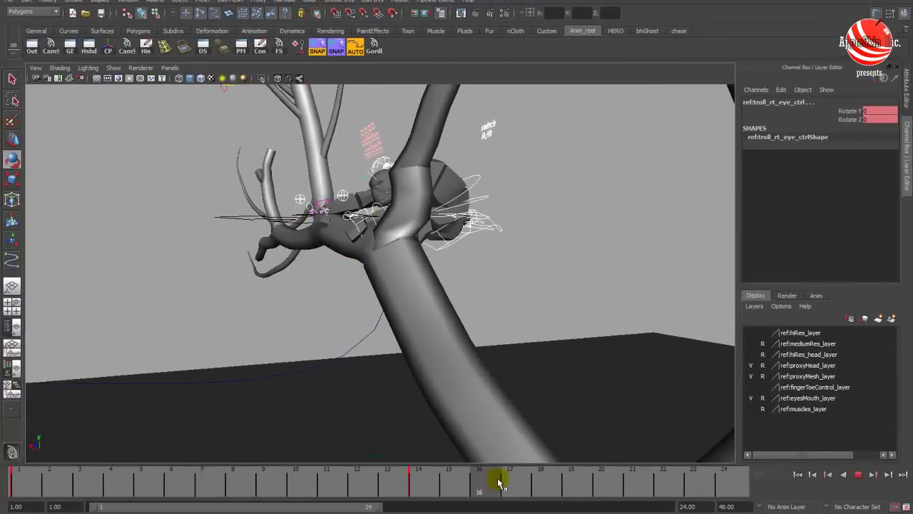
Show the multi-panel layout with the Graph Editor and frame all animation curves of the selected controls
key("space")
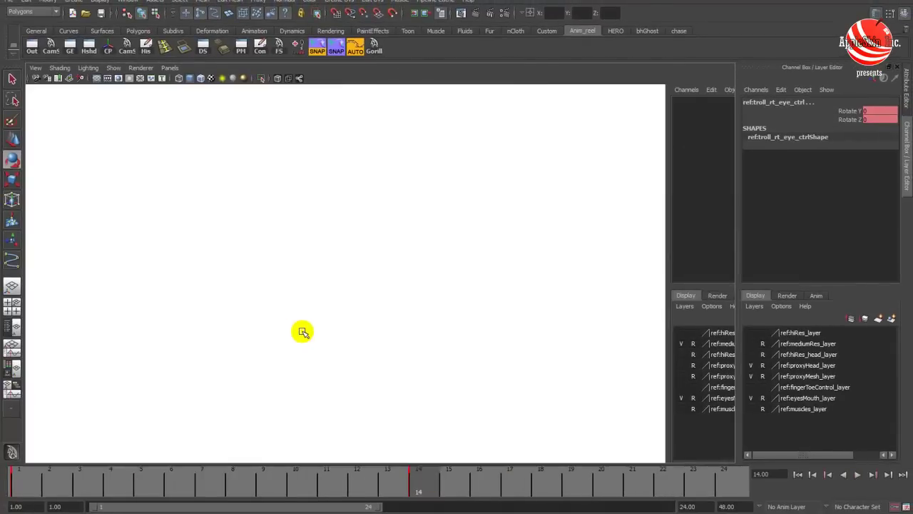
left_click(439, 344)
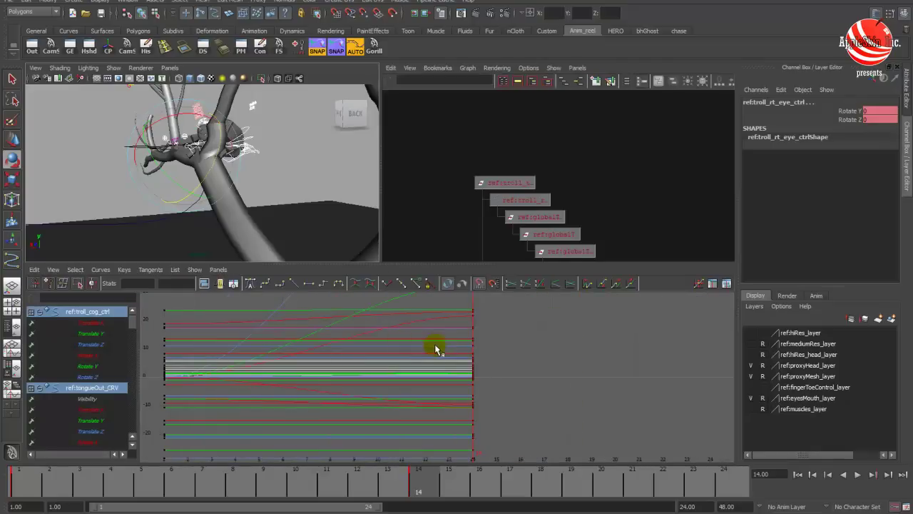
left_click_drag(220, 187, 280, 191, "alt")
left_click(577, 68)
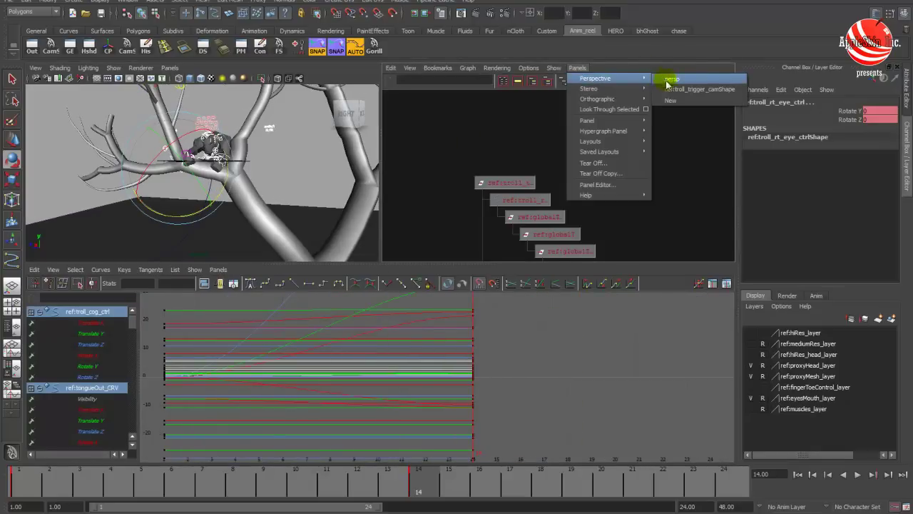
left_click_drag(297, 173, 219, 167, "alt")
key("a")
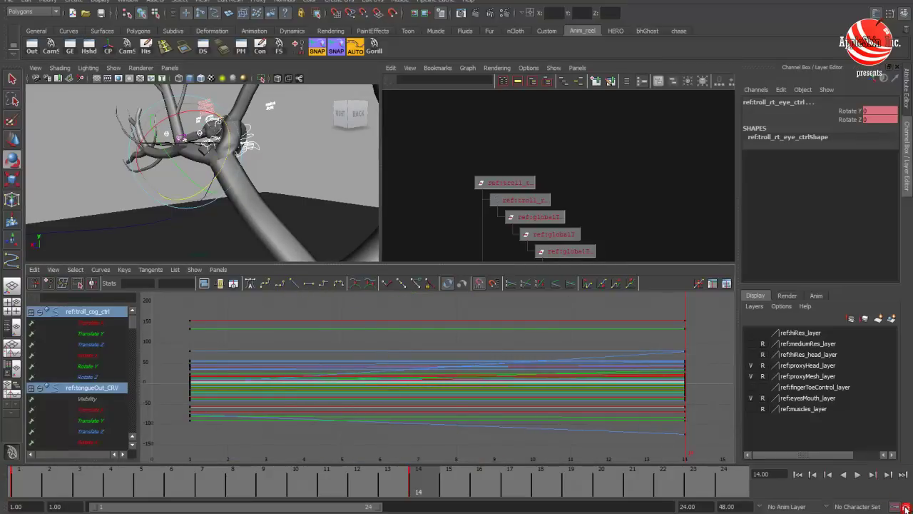
Examine the default tangent options in the Animation preferences and save the preferences
left_click(905, 507)
left_click(233, 241)
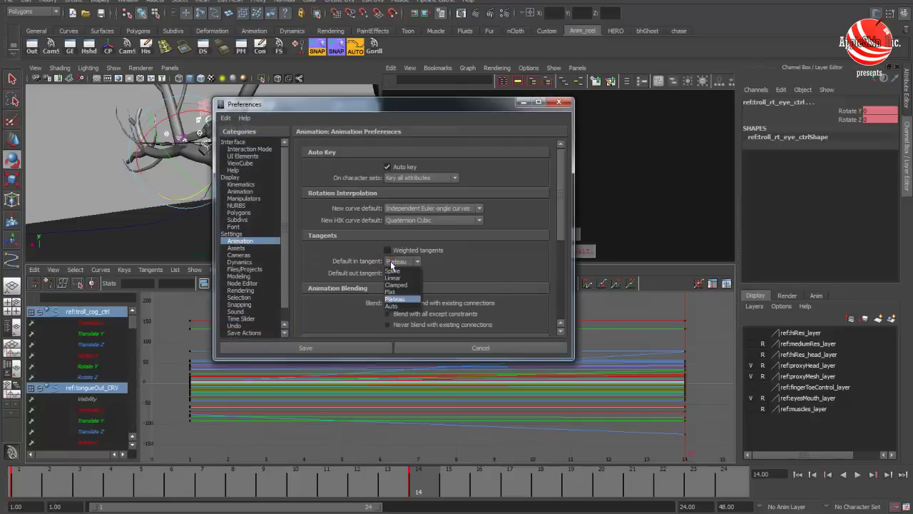
left_click(351, 349)
Maximize the perspective view, play back the motion on the branch, and set the current time to frame 17
left_click_drag(221, 193, 295, 194, "alt")
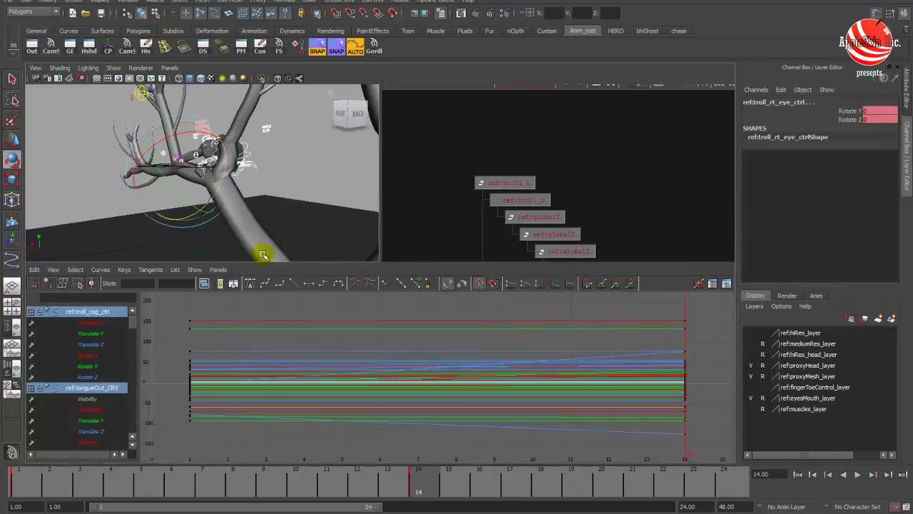
key("space")
key("alt+v")
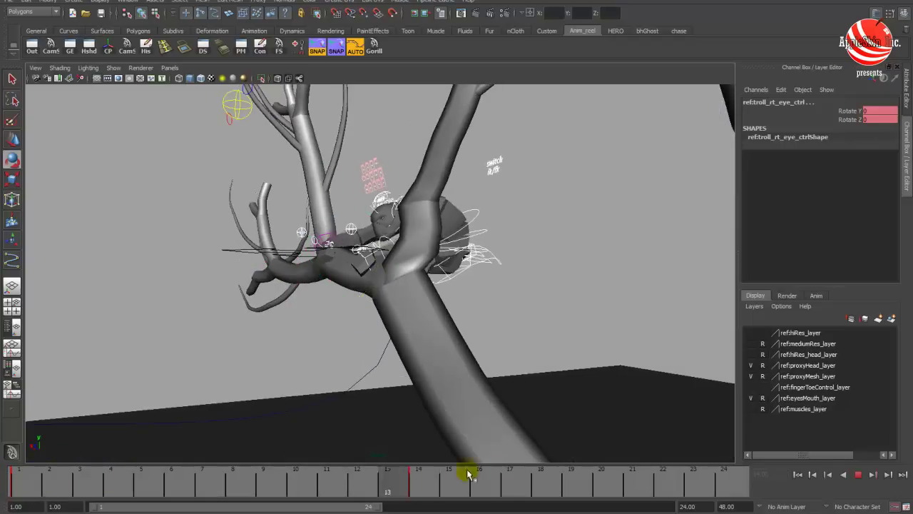
left_click_drag(556, 320, 467, 281, "alt")
left_click(25, 491)
key("alt+v")
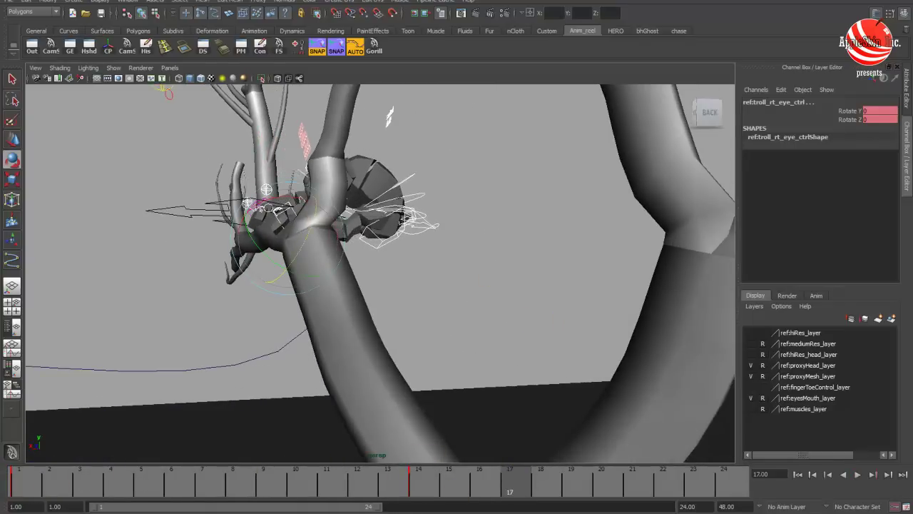
Switch to the reference video, scrub to frame 40 to study the drop, and return to Maya
key("alt+Tab")
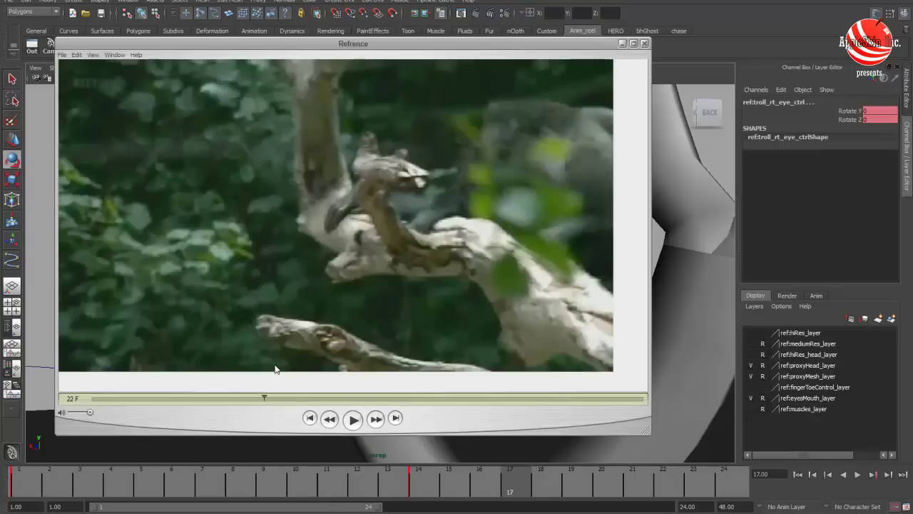
left_click_drag(264, 397, 397, 405)
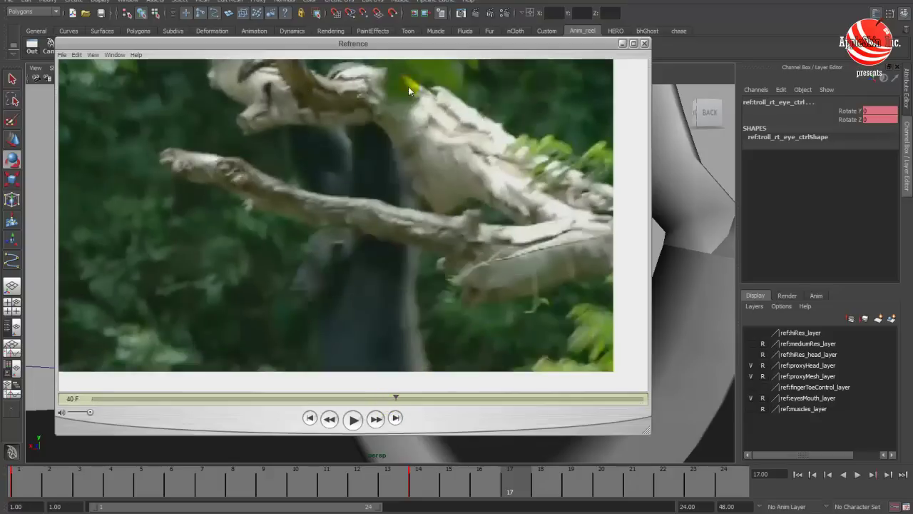
right_click_drag(683, 227, 673, 216, "alt")
Lower and rotate the left IK foot off the branch at frame 17, to about -13.7, -98.2, -116.8 in translation
left_click_drag(673, 216, 473, 241, "alt")
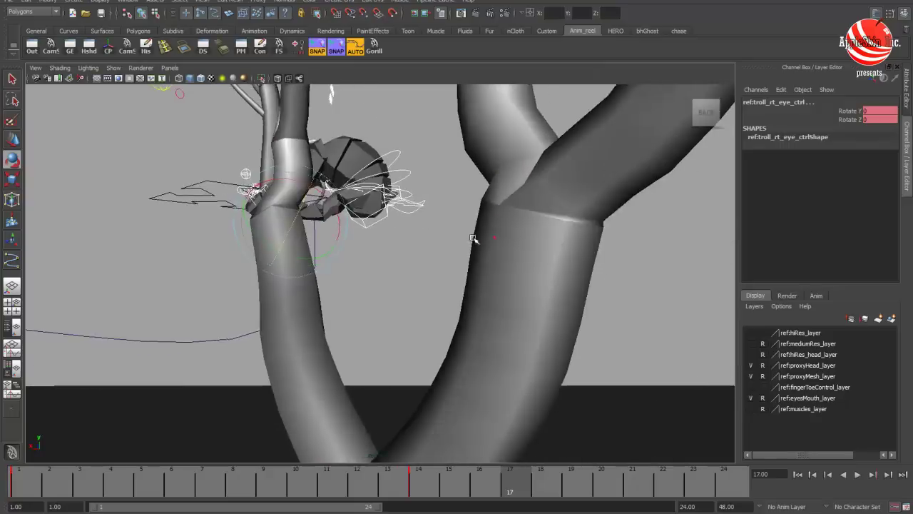
right_click_drag(473, 240, 502, 250, "alt")
middle_click_drag(501, 250, 340, 299, "alt")
left_click_drag(314, 291, 356, 314, "alt")
left_click(382, 319)
left_click_drag(316, 291, 370, 321, "alt")
left_click(298, 294)
left_click_drag(308, 320, 354, 328, "alt")
middle_click_drag(354, 329, 484, 410)
key("e")
middle_click_drag(484, 411, 549, 256)
middle_click_drag(517, 310, 520, 301)
left_click_drag(519, 315, 451, 356, "alt")
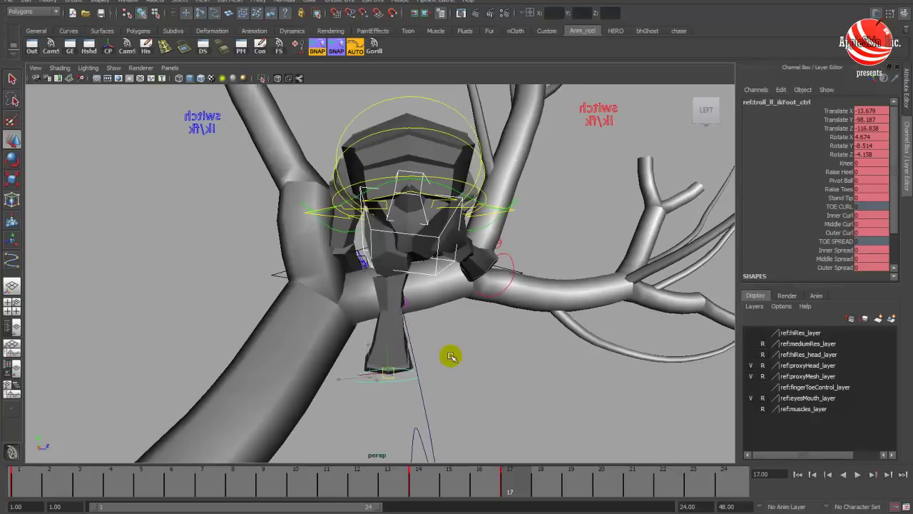
Lower the right IK foot beside the left one at frame 17, translated to about -26.5, -97.2, -115.8 and rotated about 18.3, 19, -5.2 degrees
left_click(517, 352)
left_click(499, 294)
left_click_drag(505, 307, 401, 365, "alt")
middle_click_drag(492, 343, 337, 444)
key("e")
middle_click_drag(337, 443, 443, 315)
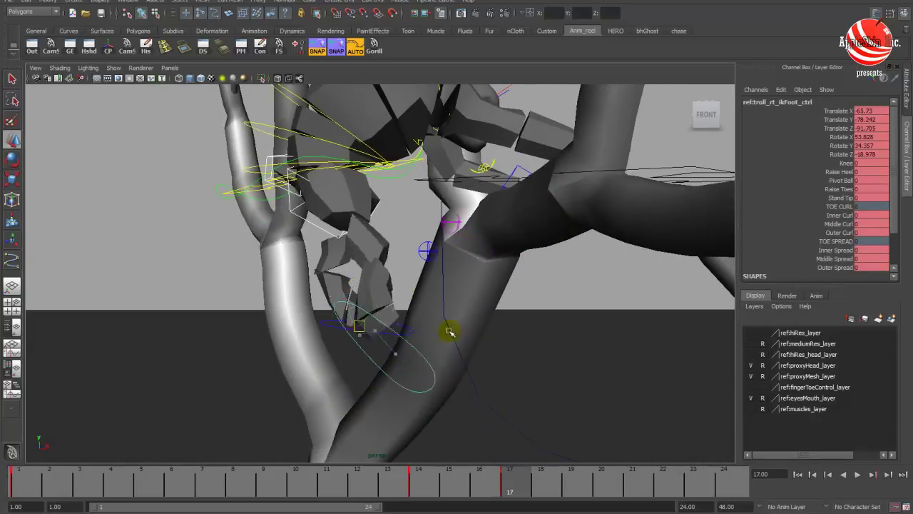
left_click_drag(441, 343, 474, 366, "alt")
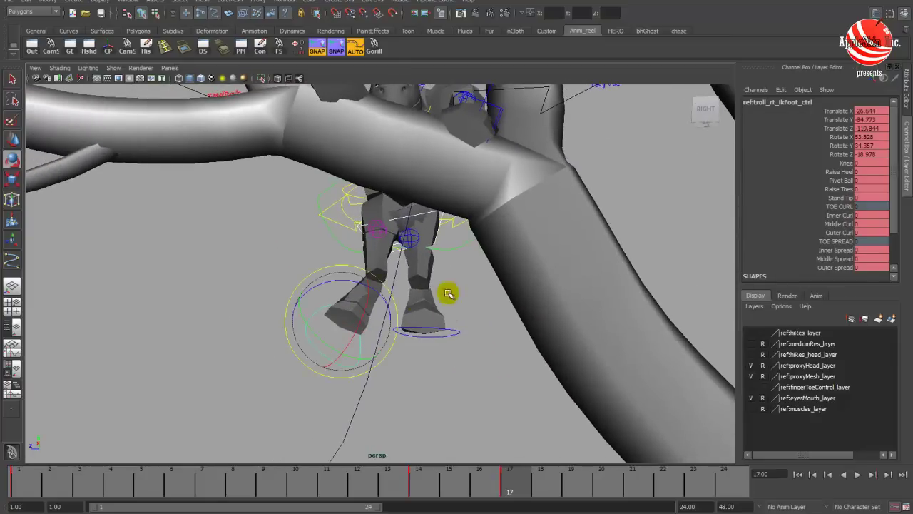
left_click_drag(445, 282, 521, 313, "alt")
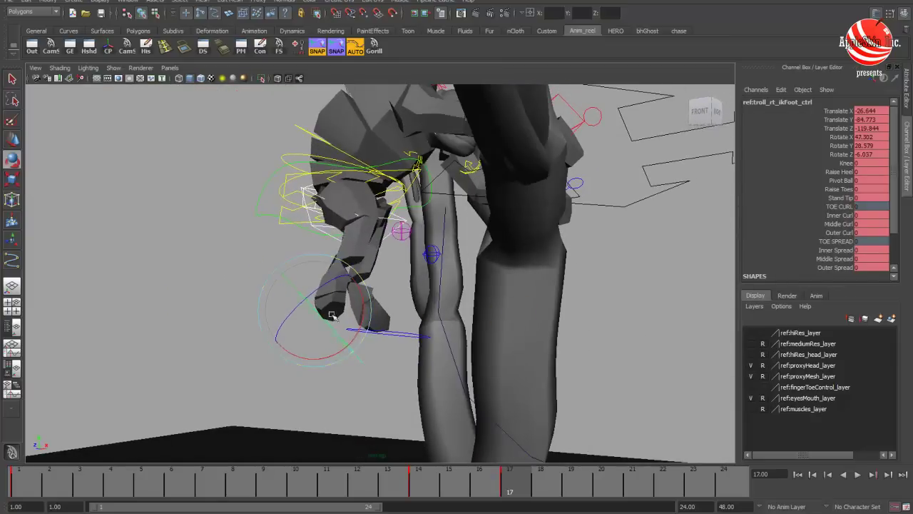
left_click_drag(333, 316, 456, 340, "alt")
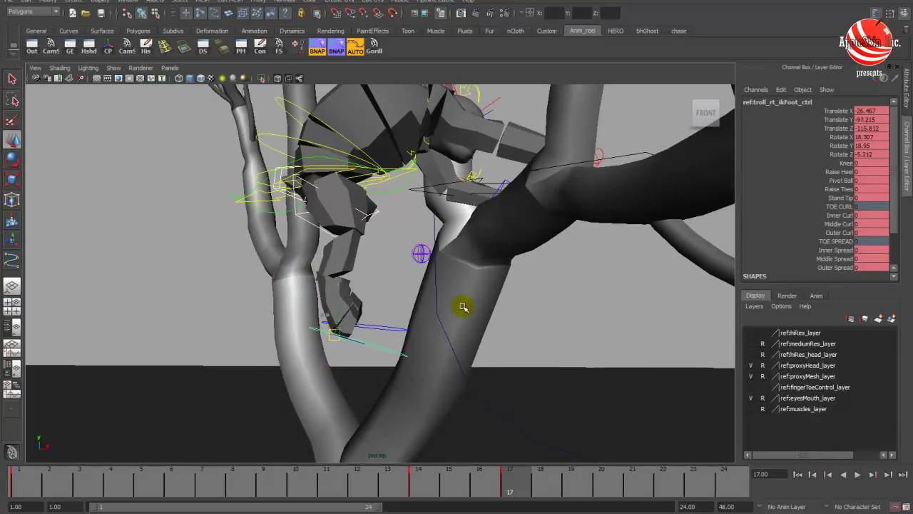
Reposition the left IK foot at frame 17 to about -10.8, -98.5, -114.9, rotated about 33, -8.4, -9.4 degrees
left_click_drag(463, 312, 444, 331, "alt")
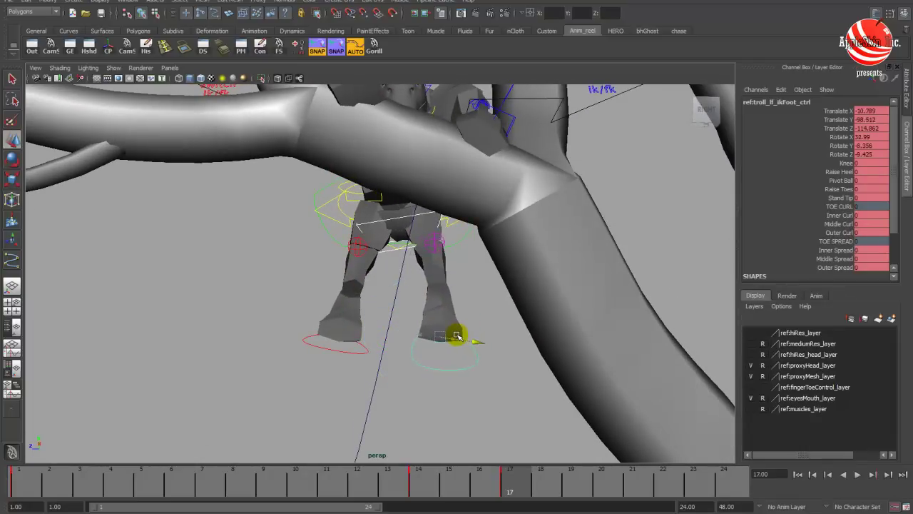
key("e")
left_click_drag(460, 337, 321, 282, "alt")
left_click(513, 326)
right_click_drag(508, 310, 386, 281, "alt")
left_click_drag(386, 281, 404, 282, "alt")
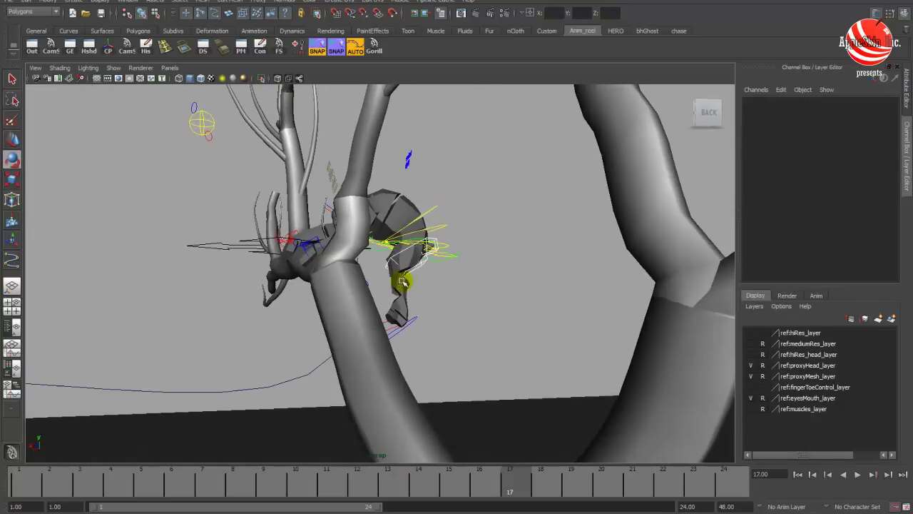
Adjust the body's COG control and lower the right IK foot to about -26.5, -99.9, -115.8 at frame 17
left_click(444, 254)
left_click_drag(444, 254, 433, 290, "alt")
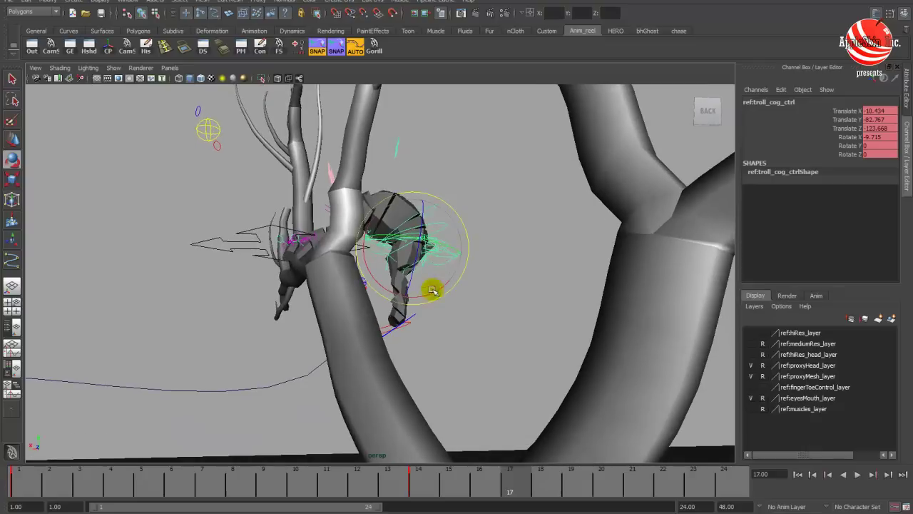
left_click(412, 324)
left_click_drag(402, 335, 415, 310, "alt")
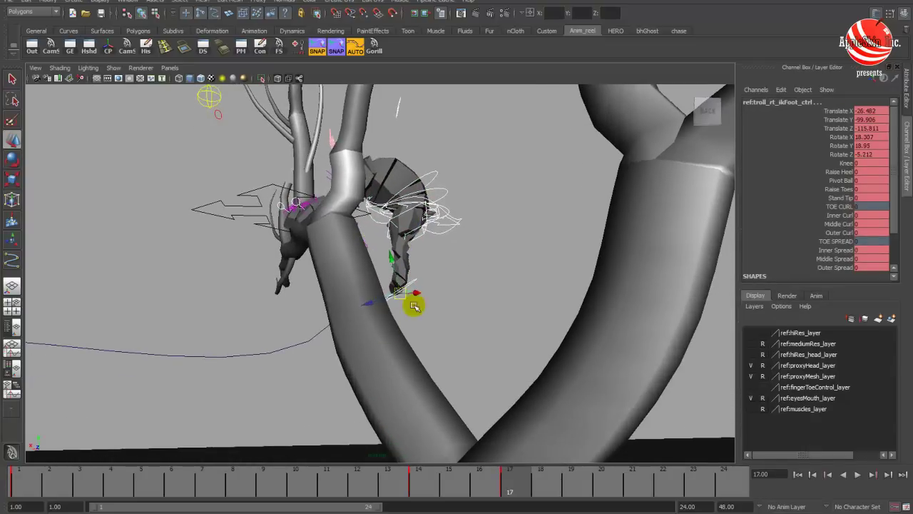
left_click_drag(346, 391, 386, 323)
right_click_drag(386, 323, 418, 281, "alt")
left_click_drag(418, 281, 343, 273, "alt")
Set Rotate X, Y and Z of the selected spine controls to 0 at frame 17
left_click(285, 328)
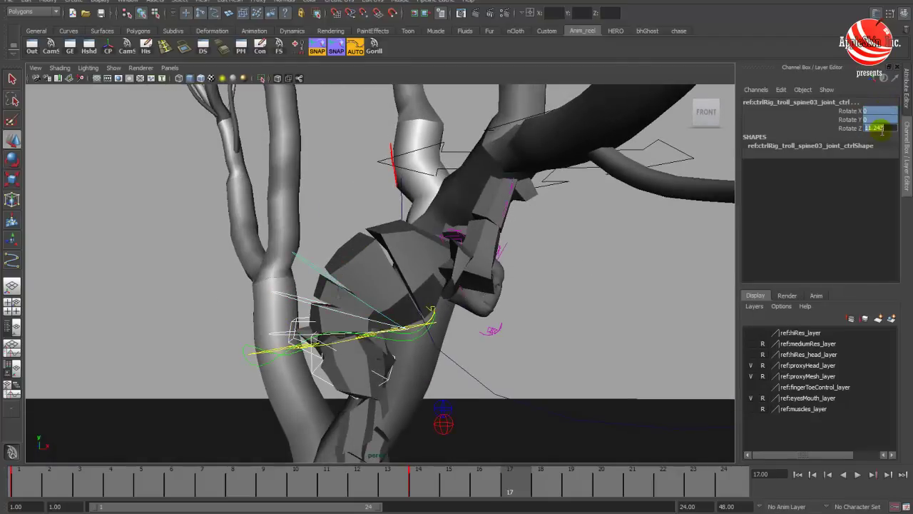
type("0")
key("Return")
middle_click_drag(455, 303, 450, 191, "alt")
right_click_drag(450, 198, 427, 201, "alt")
left_click(547, 210)
middle_click_drag(429, 232, 418, 202, "alt")
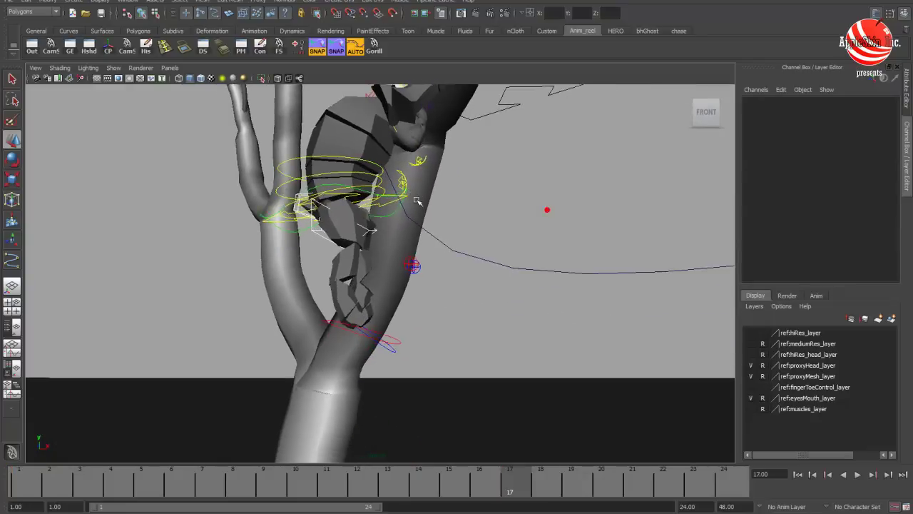
Lower both IK feet so the legs hang down, with the left one at about -33.4, -230.7, -79.2 in translation
left_click_drag(418, 201, 446, 204, "alt")
right_click_drag(451, 204, 385, 221, "alt")
middle_click_drag(385, 220, 384, 230, "alt")
left_click_drag(384, 230, 357, 304, "alt")
left_click(385, 364)
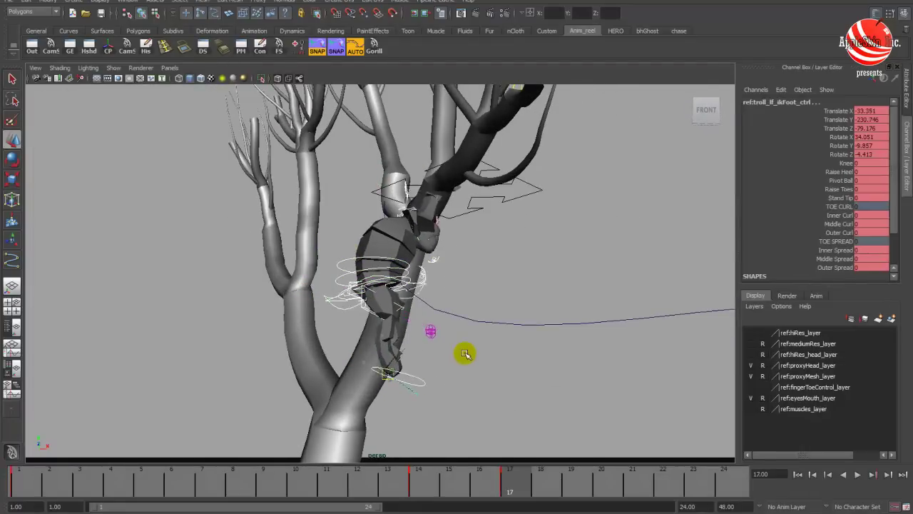
Edit the pelvis control's Rotate X, Y and Z values together at frame 17
left_click_drag(456, 369, 363, 356, "alt")
left_click(184, 280)
left_click_drag(184, 280, 378, 321, "alt")
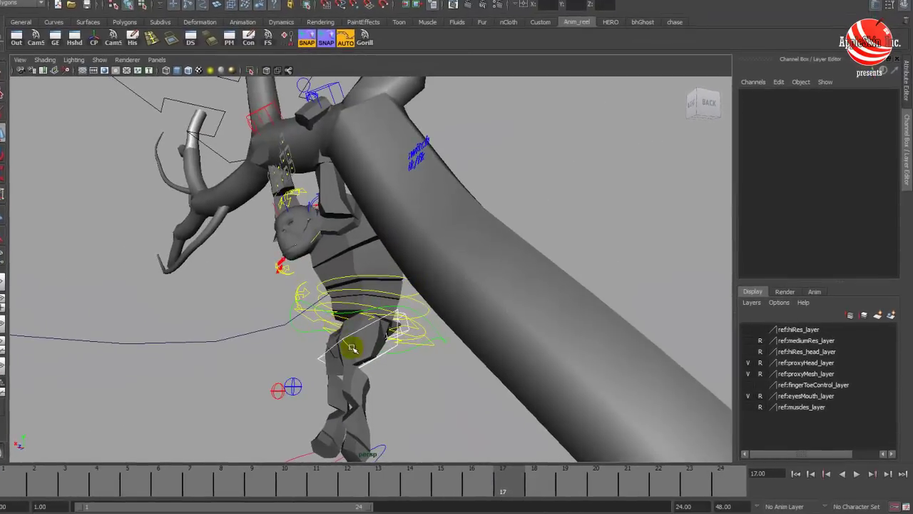
left_click(364, 338)
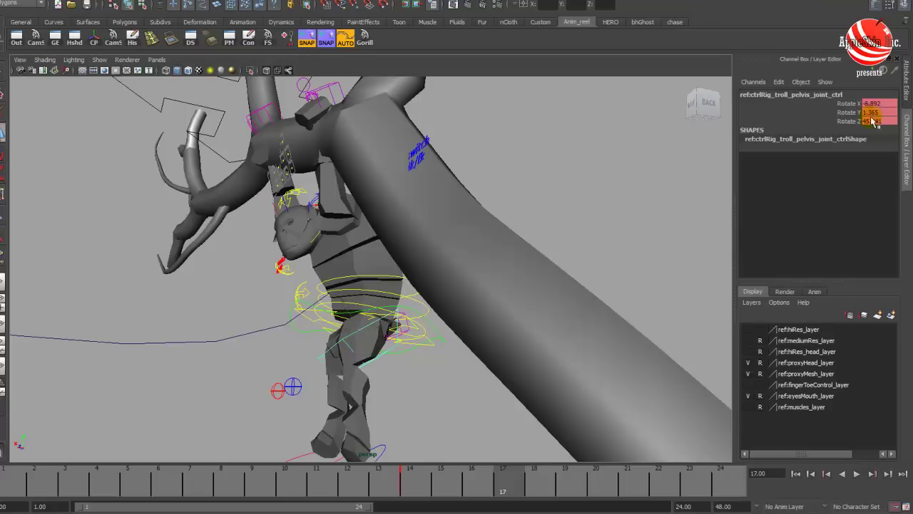
left_click_drag(878, 99, 879, 126)
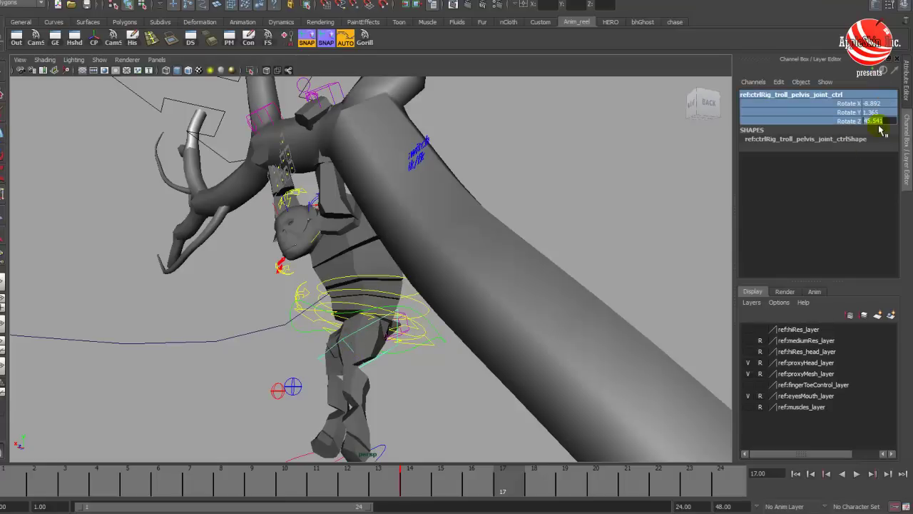
left_click_drag(299, 168, 429, 196, "alt")
left_click(547, 235)
left_click_drag(371, 221, 424, 205, "alt")
Rotate the right clavicle pivot to about 21.7, 33.2, 78.9 degrees at frame 17
left_click(357, 354)
left_click(435, 195)
key("e")
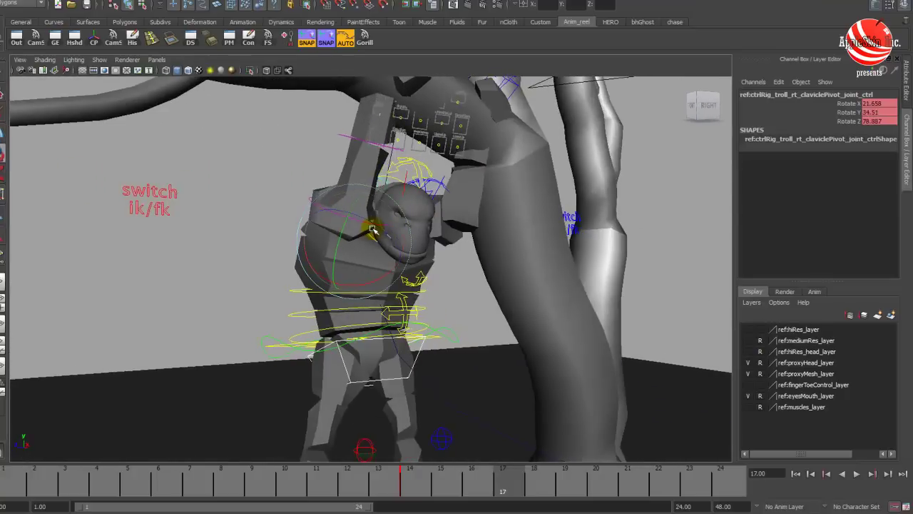
left_click_drag(330, 205, 281, 240, "alt")
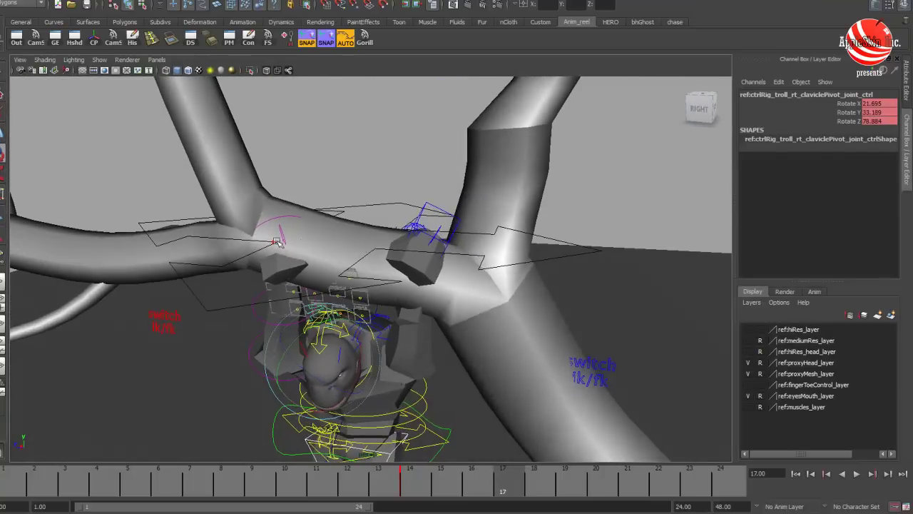
Fit the right arm's IK control onto the branch, at about 2.7, -0.9, -6.4 and rotated about 67.7, 59.3, 140.7 degrees
left_click(271, 236)
left_click_drag(327, 274, 416, 250, "alt")
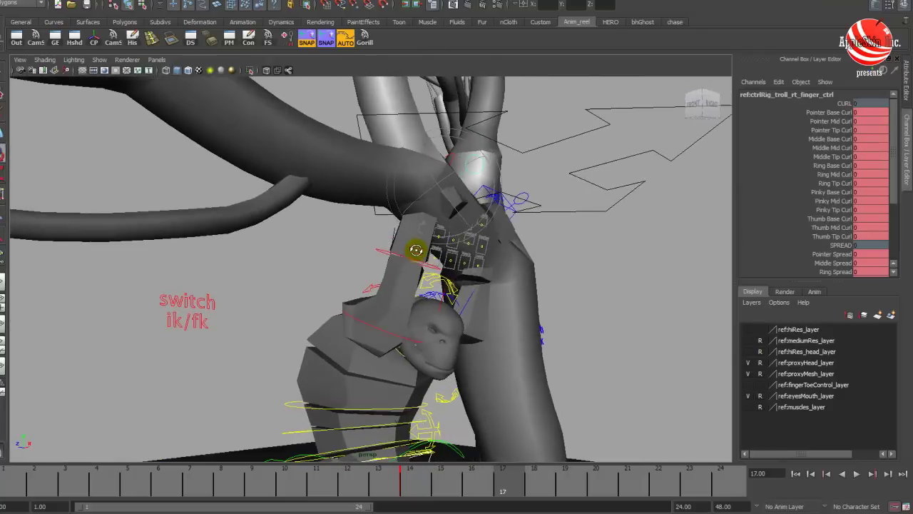
left_click(187, 321)
left_click_drag(187, 321, 305, 321, "alt")
left_click(301, 215)
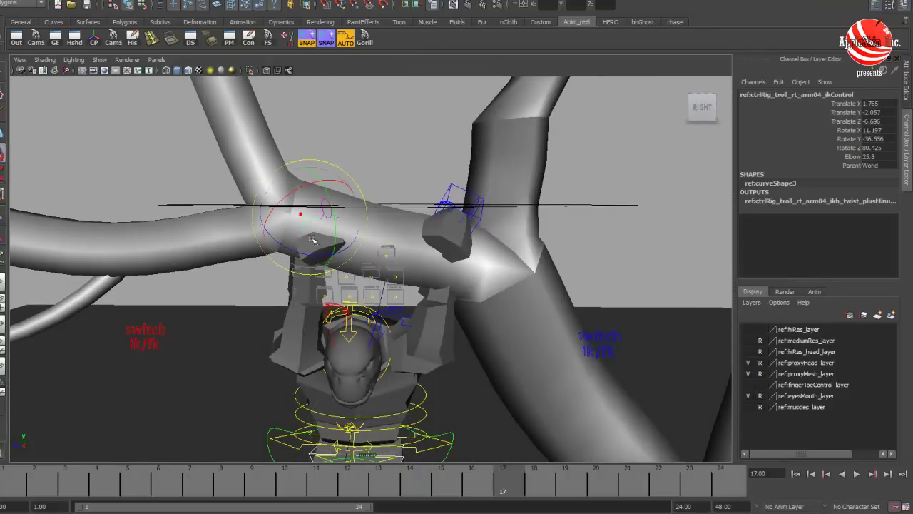
left_click_drag(308, 156, 277, 211, "alt")
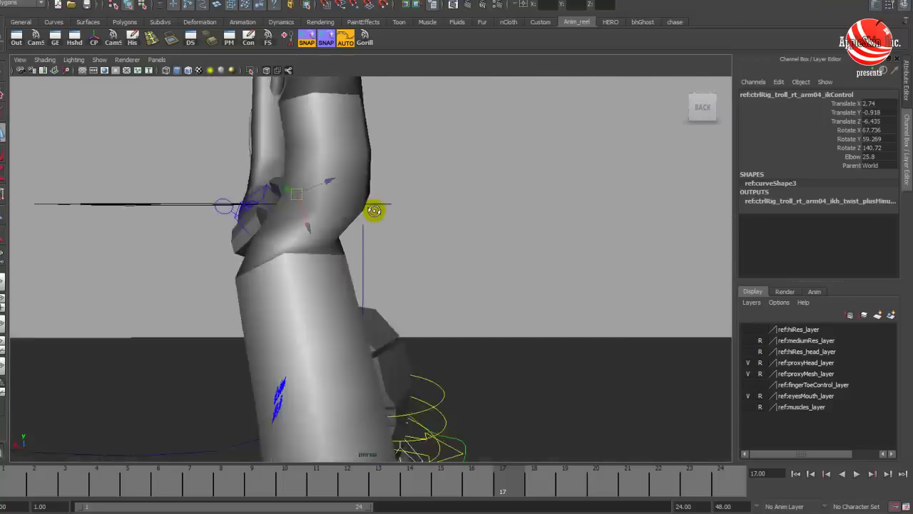
left_click_drag(383, 209, 372, 227, "alt")
Rotate the left arm's IK control so the hand rests on the branch at frame 17
left_click(341, 194)
key("e")
left_click_drag(343, 195, 392, 225, "alt")
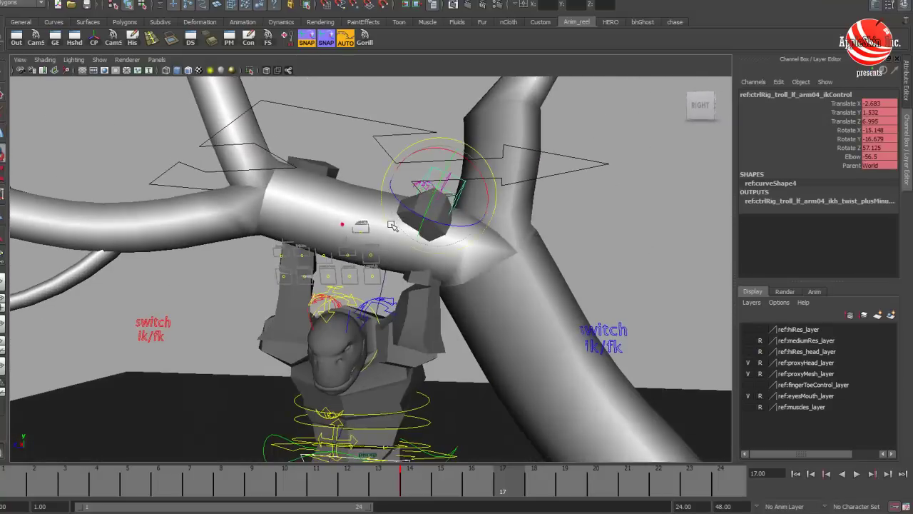
left_click_drag(451, 177, 351, 305, "alt")
Adjust the upper neck control and rotate the left clavicle pivot to about 36.8, 23.5, 53.4 degrees at frame 17
left_click(351, 306)
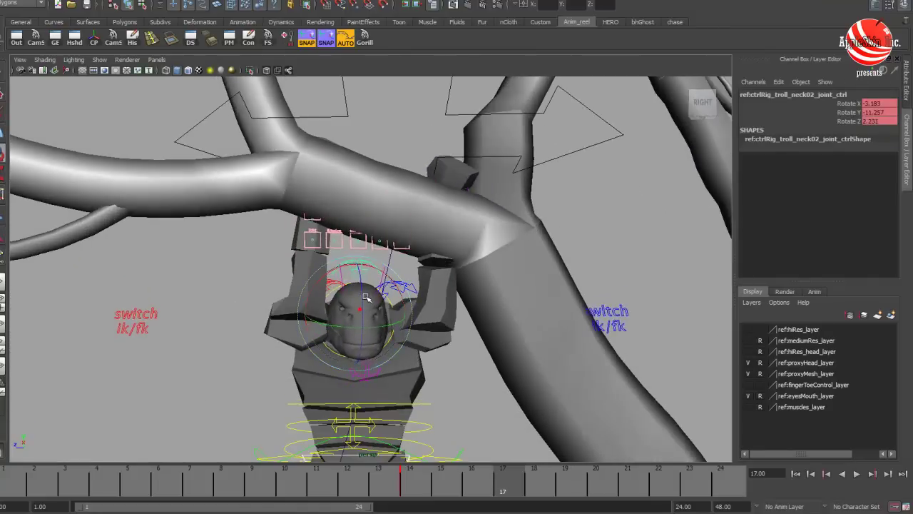
left_click_drag(362, 299, 380, 362, "alt")
left_click(431, 306)
left_click(398, 330)
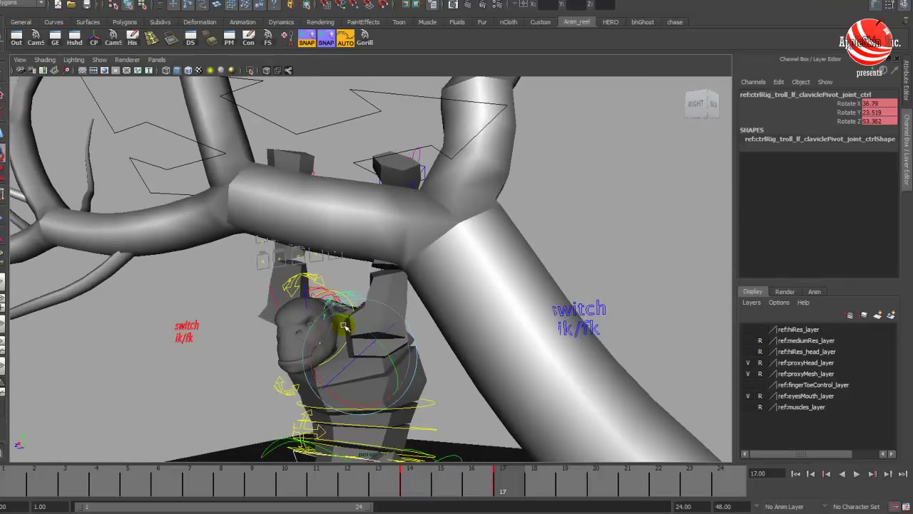
Refine the left arm's IK control to about -3.8, 1, 7.3, rotated about -6.2, 51.5, 29.6 degrees, and adjust its Elbow value
left_click_drag(345, 323, 146, 319, "alt")
left_click(619, 319)
left_click_drag(327, 211, 694, 198, "alt")
left_click(330, 204)
key("w")
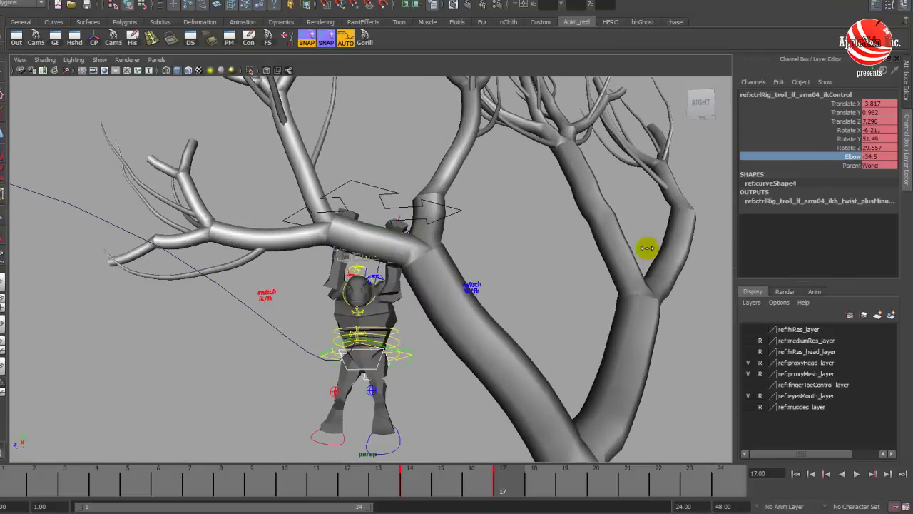
left_click_drag(651, 248, 384, 261, "alt")
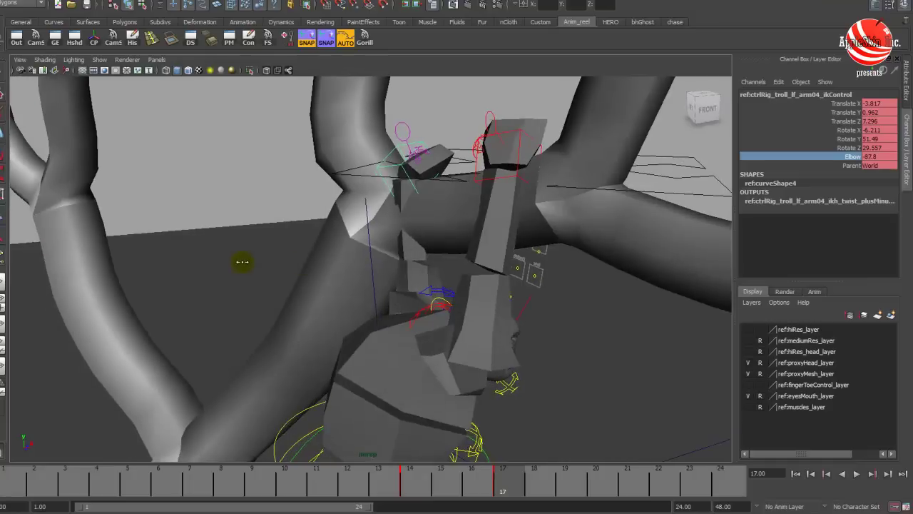
left_click_drag(635, 264, 525, 272, "alt")
Rotate the left clavicle pivot to about 33.9, 25.3, 51.4 degrees to suit the adjusted elbow
left_click(336, 277)
left_click_drag(336, 277, 396, 301, "alt")
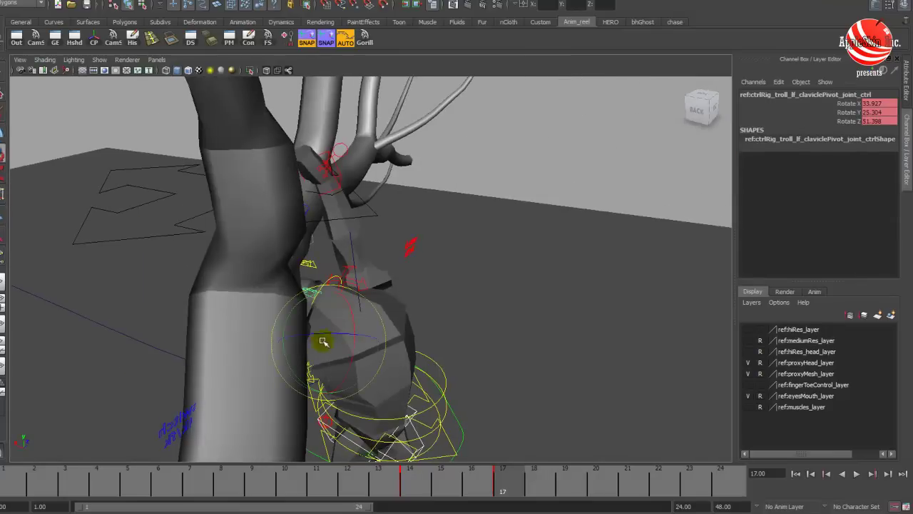
left_click_drag(332, 344, 300, 224, "alt")
Select all the gorilla rig's controls and shift their hanging-pose key from frame 17 to frame 20
left_click(473, 275)
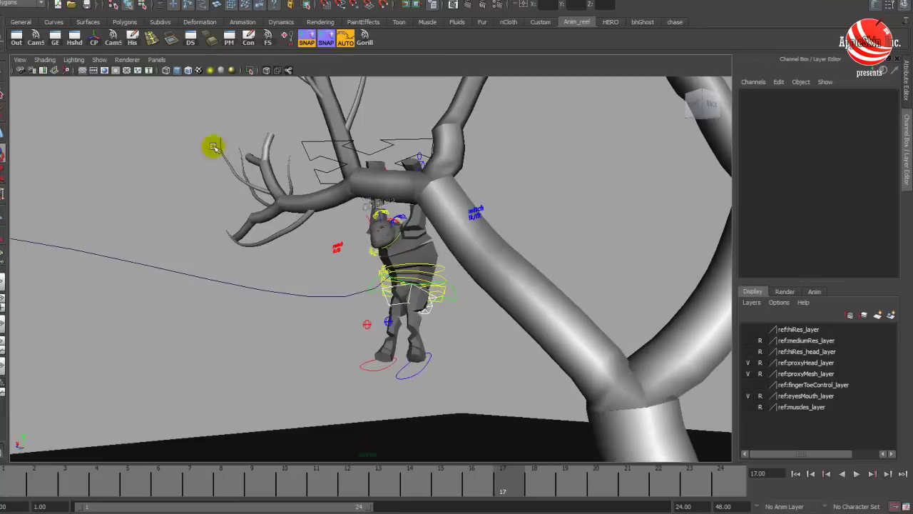
left_click(364, 40)
left_click_drag(436, 228, 462, 208, "alt")
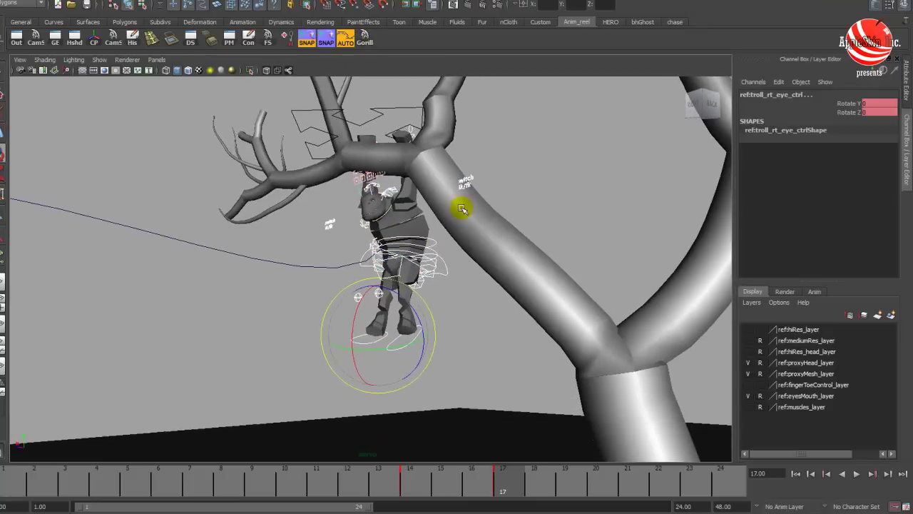
left_click_drag(499, 489, 602, 489)
left_click(499, 476, "shift")
left_click_drag(528, 489, 604, 478)
left_click_drag(563, 271, 362, 140, "alt")
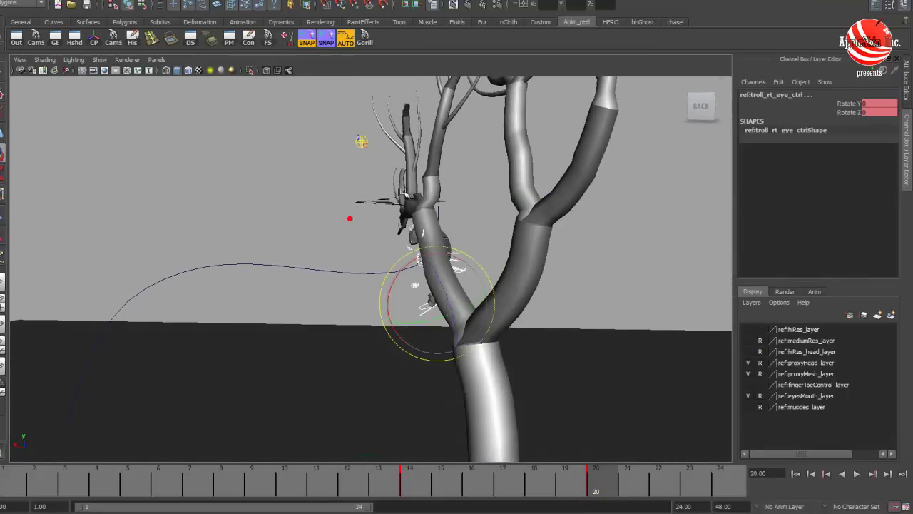
Select the jump path curve and isolate it in the perspective view
left_click(361, 272)
right_click_drag(361, 272, 322, 269)
middle_click_drag(378, 258, 345, 240, "alt")
left_click_drag(347, 241, 463, 252, "alt")
left_click(310, 255)
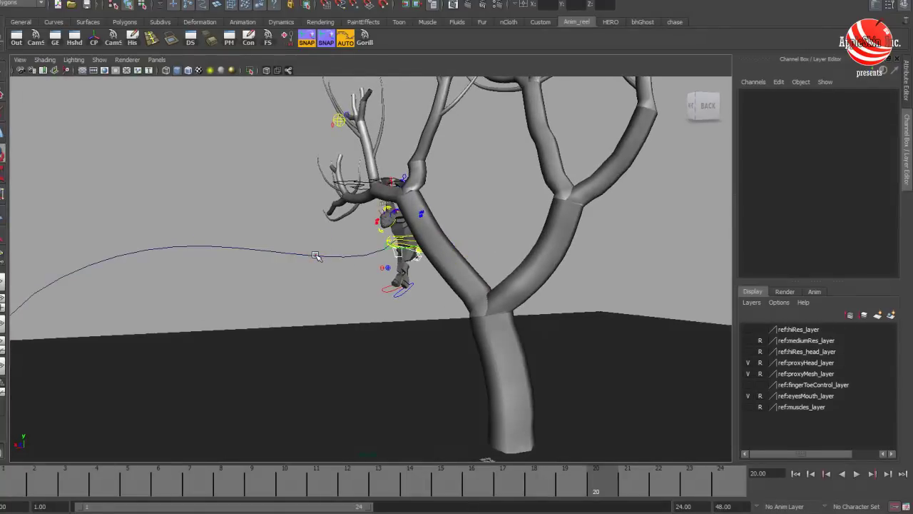
left_click(316, 255)
key("ctrl+1")
Pull the control vertex near the start of the jump curve outward, toward the trunk side
middle_click_drag(344, 271, 374, 263, "alt")
right_click_drag(379, 250, 362, 250)
middle_click_drag(453, 255, 416, 237, "alt")
left_click_drag(369, 202, 412, 241)
key("w")
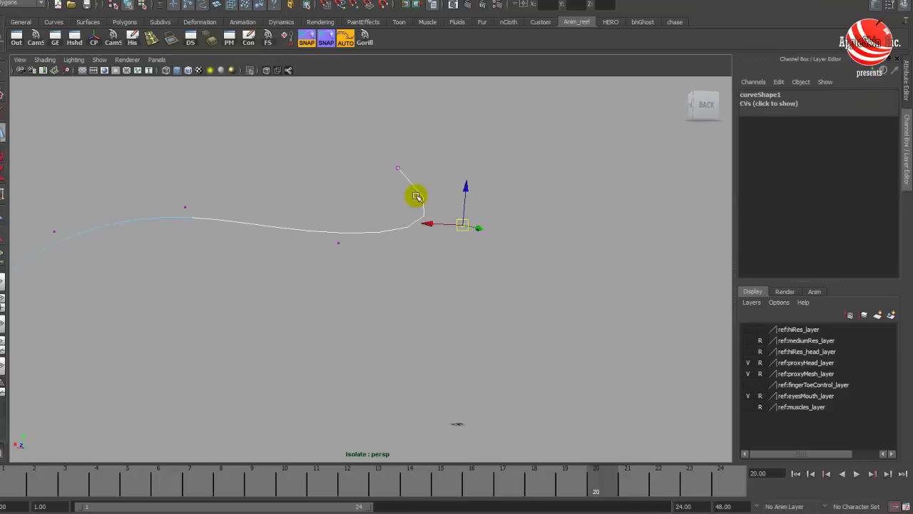
right_click_drag(421, 192, 469, 179)
middle_click_drag(461, 222, 487, 195, "alt")
Lower the jump curve's next control vertex to deepen the dip, then show the full scene again
left_click(408, 205)
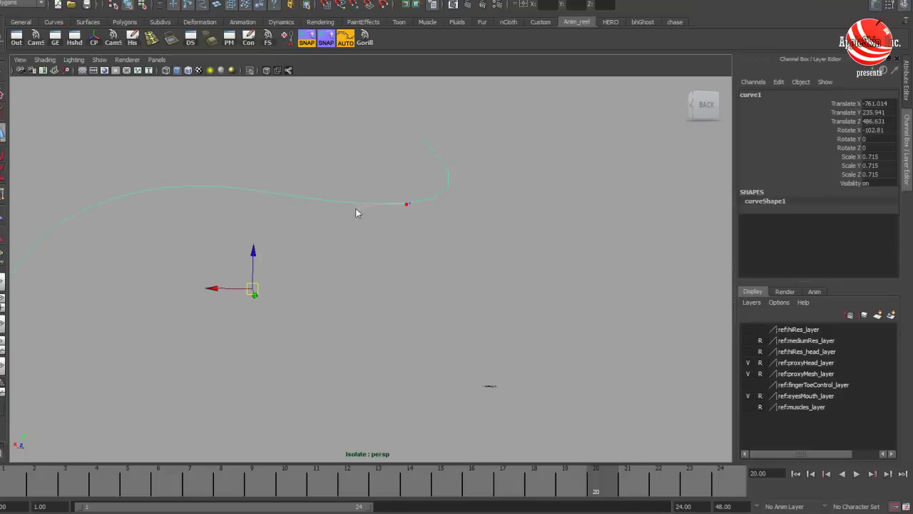
right_click_drag(402, 204, 365, 256)
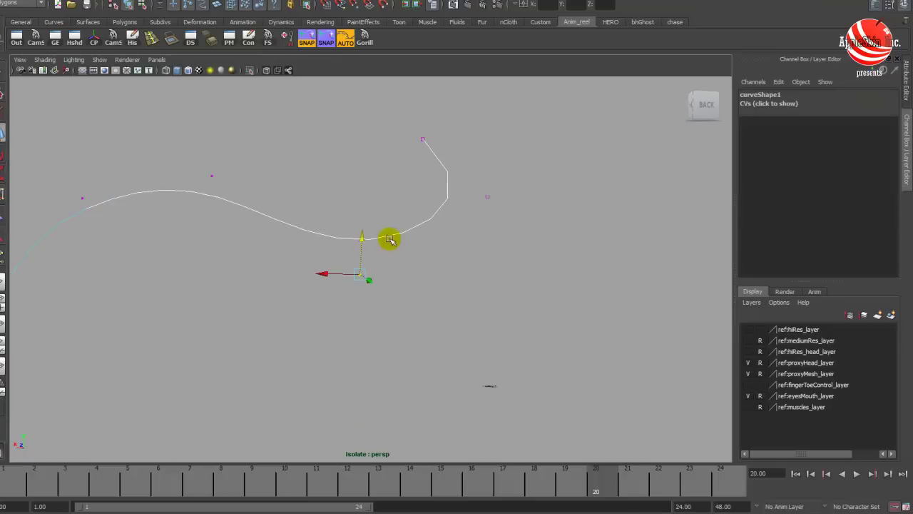
right_click_drag(406, 212, 452, 202)
middle_click_drag(396, 224, 495, 225, "alt")
right_click_drag(489, 224, 485, 193, "alt")
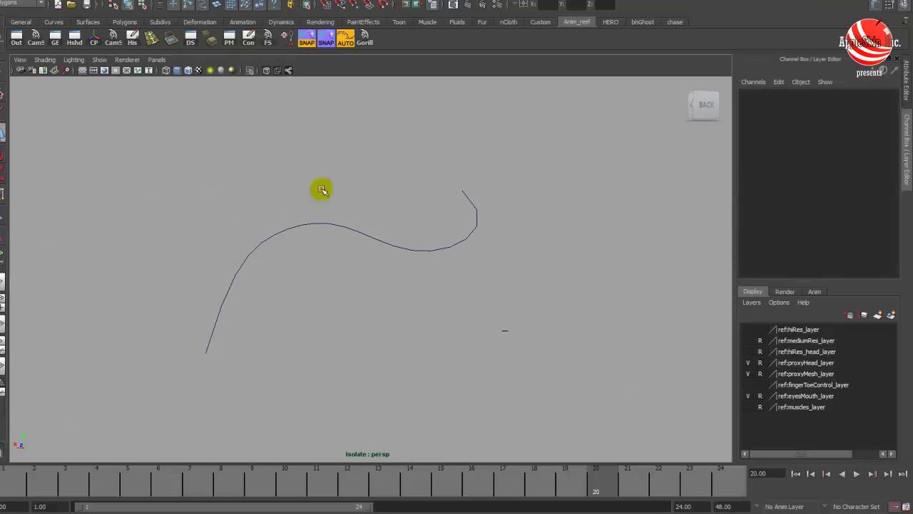
left_click(250, 70)
Play back the drop against the reshaped curve and go to frame 17
left_click_drag(275, 173, 351, 224, "alt")
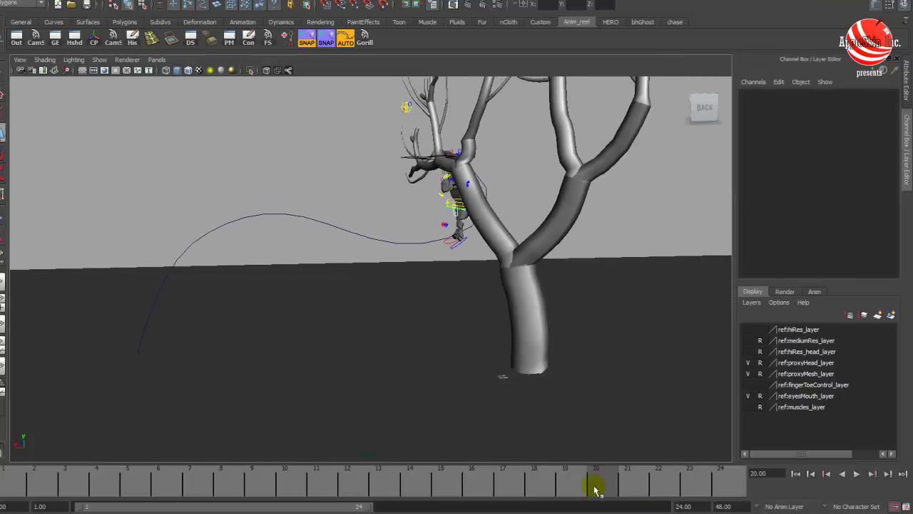
key("alt+v")
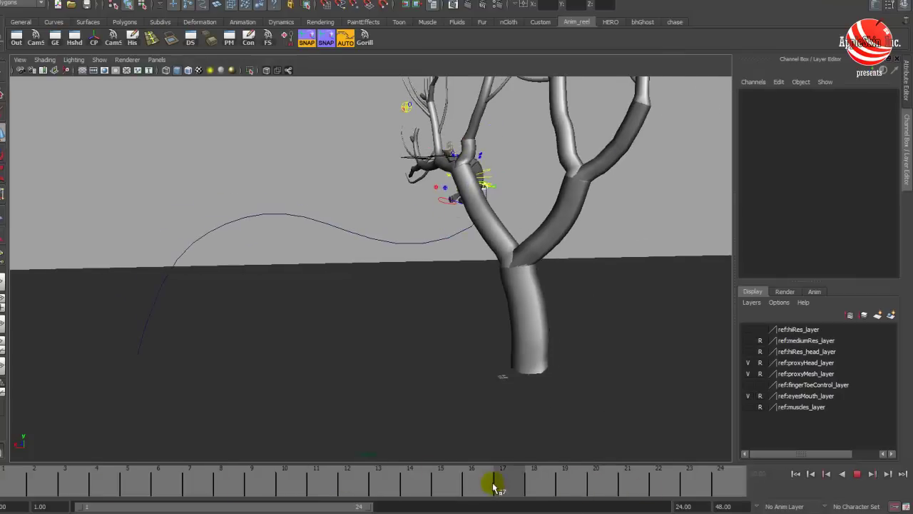
left_click(511, 488)
left_click_drag(357, 296, 285, 304, "alt")
right_click_drag(314, 305, 404, 326, "alt")
middle_click_drag(404, 326, 439, 326, "alt")
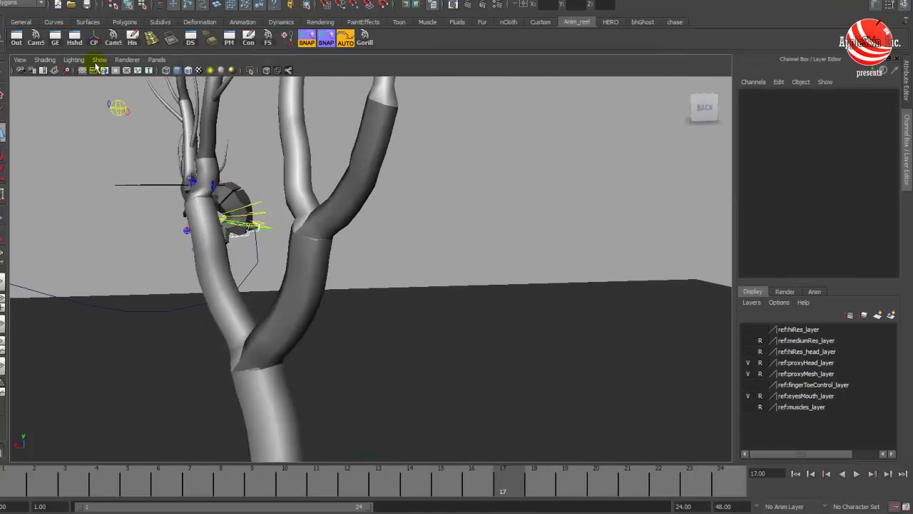
Select all the rig's controls, replay the drop, and set the current time to frame 20
left_click(352, 46)
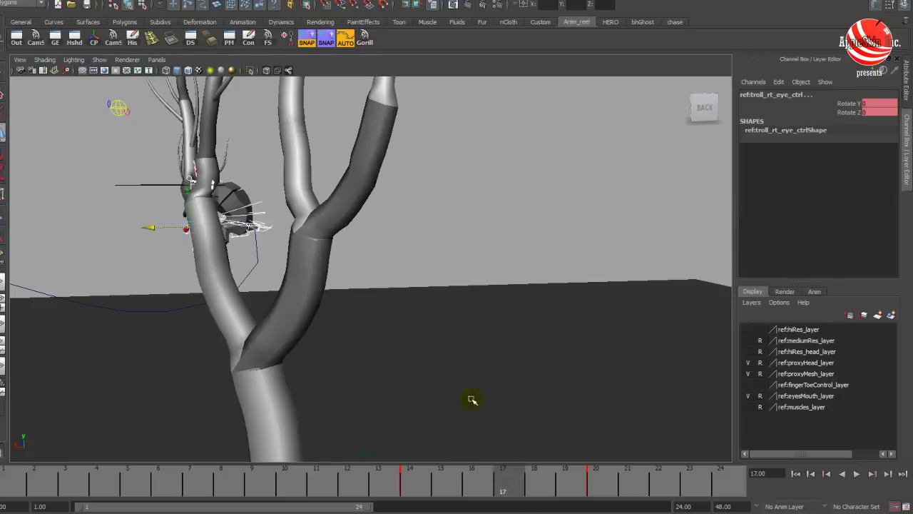
middle_click_drag(339, 275, 510, 221, "alt")
right_click_drag(511, 221, 326, 243, "alt")
left_click_drag(493, 478, 427, 490)
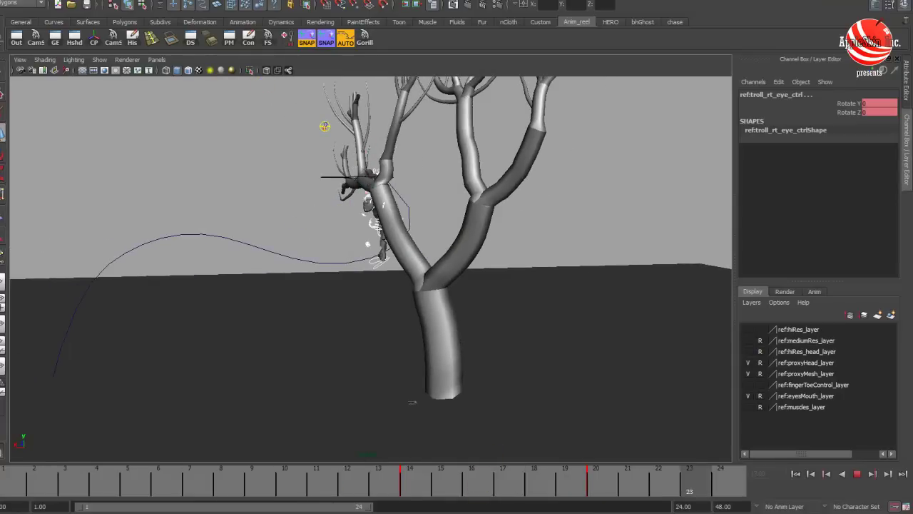
left_click(598, 491)
left_click_drag(314, 277, 392, 293, "alt")
right_click_drag(392, 292, 355, 385, "alt")
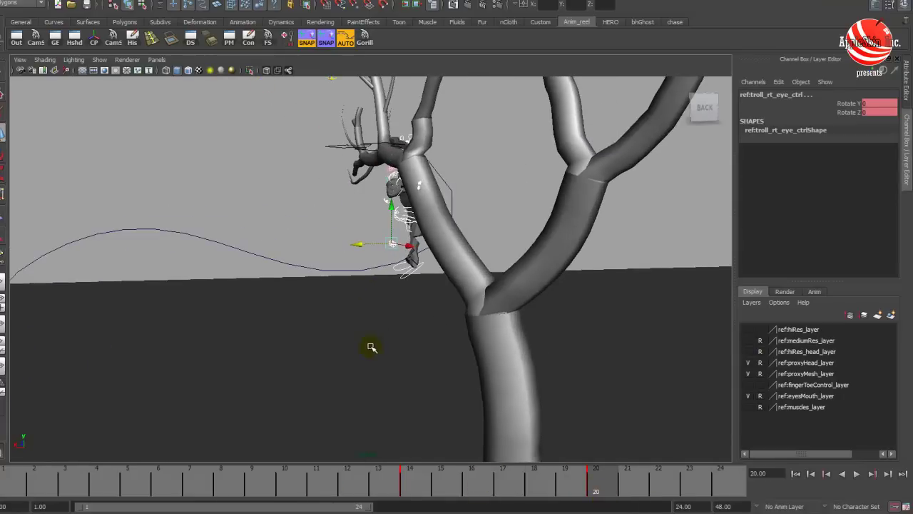
Check the reference video for the next pose, advancing it from frame 40 to frame 50
key("alt+Tab")
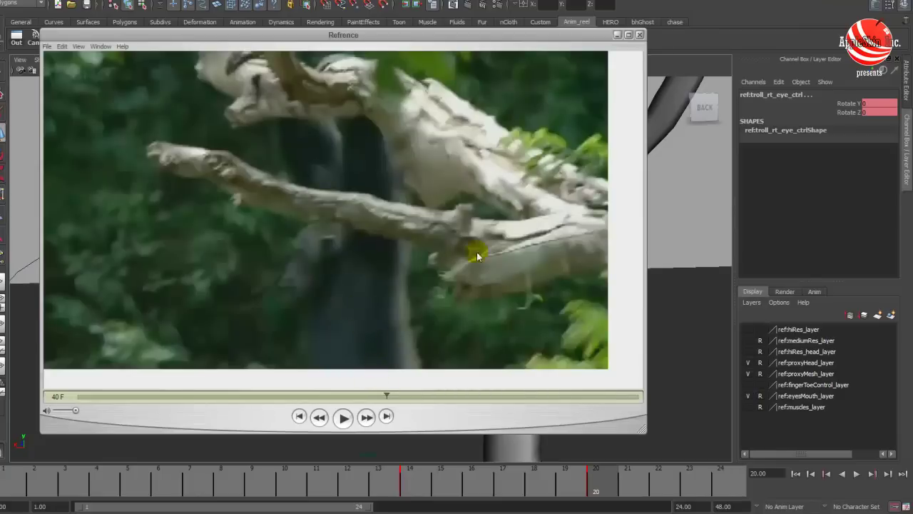
left_click(618, 35)
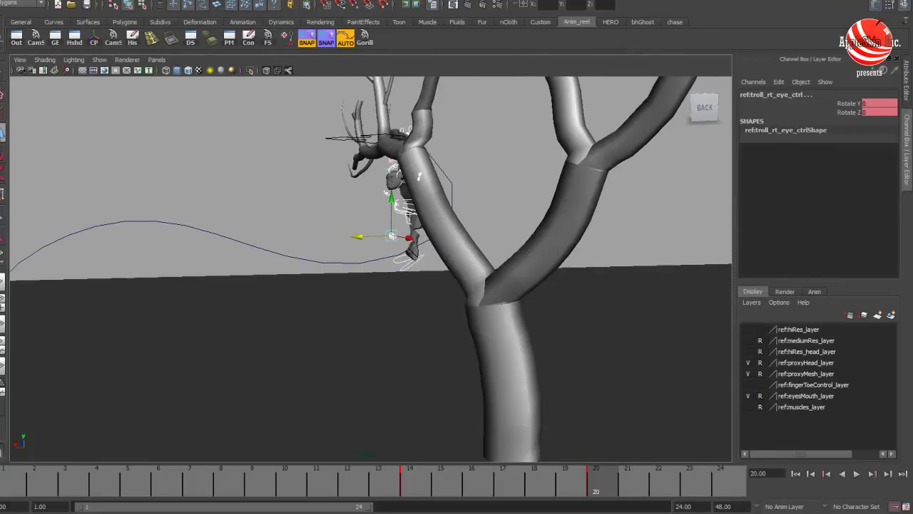
left_click_drag(384, 315, 364, 246, "alt")
key("alt+Tab")
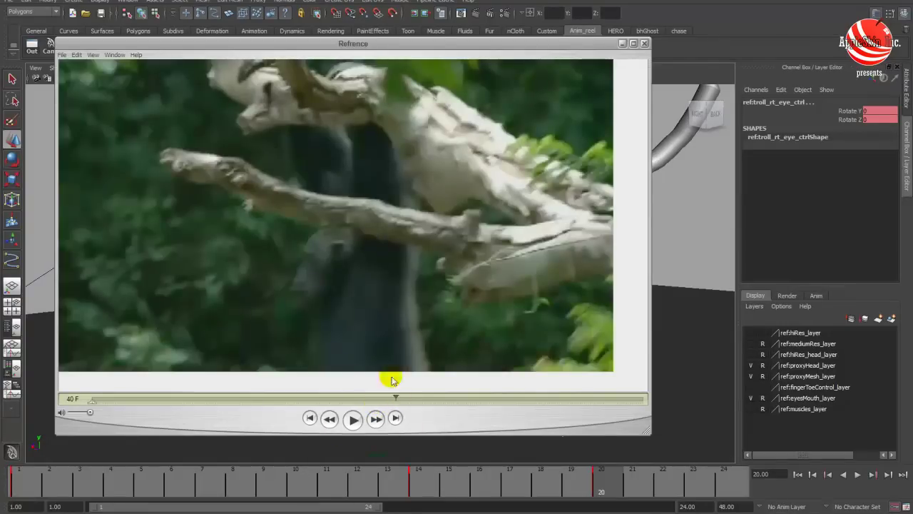
left_click_drag(397, 398, 476, 399)
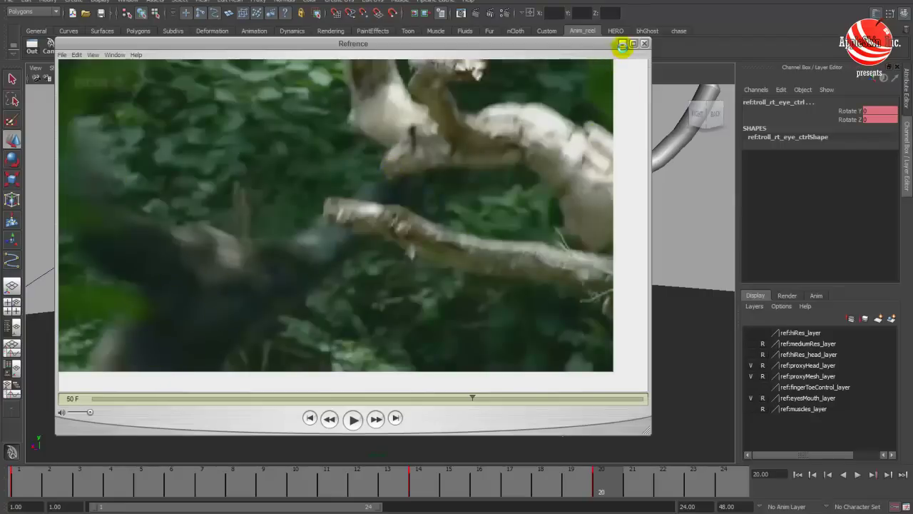
left_click(623, 44)
Select the rig's center-of-gravity control, extend the playback range to frame 30, and set the current time to frame 25
left_click_drag(445, 250, 382, 262, "alt")
right_click_drag(382, 261, 513, 271, "alt")
middle_click_drag(483, 261, 399, 289, "alt")
left_click_drag(400, 289, 479, 250, "alt")
left_click(344, 247)
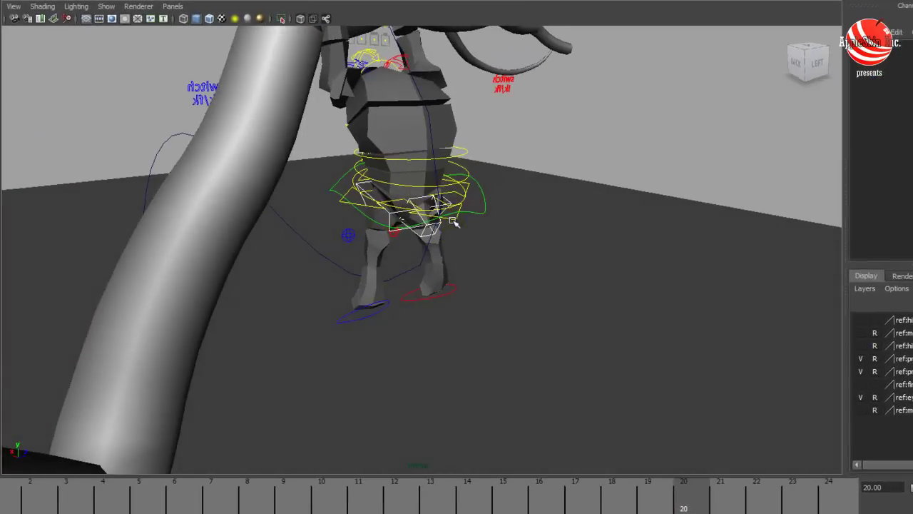
left_click(454, 222)
right_click_drag(479, 251, 349, 257, "alt")
left_click_drag(349, 255, 318, 255, "alt")
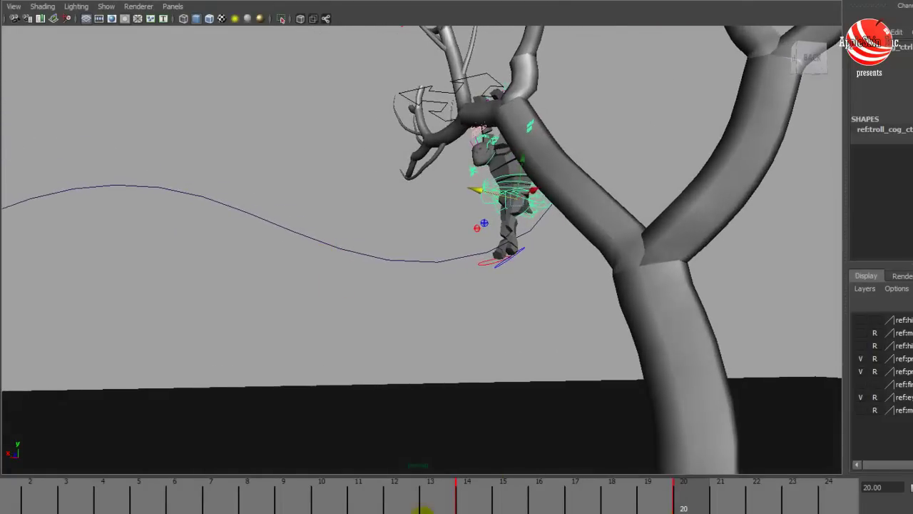
mouse_move(684, 493)
left_mouse_down()
mouse_move(550, 496)
mouse_move(683, 500)
left_mouse_up()
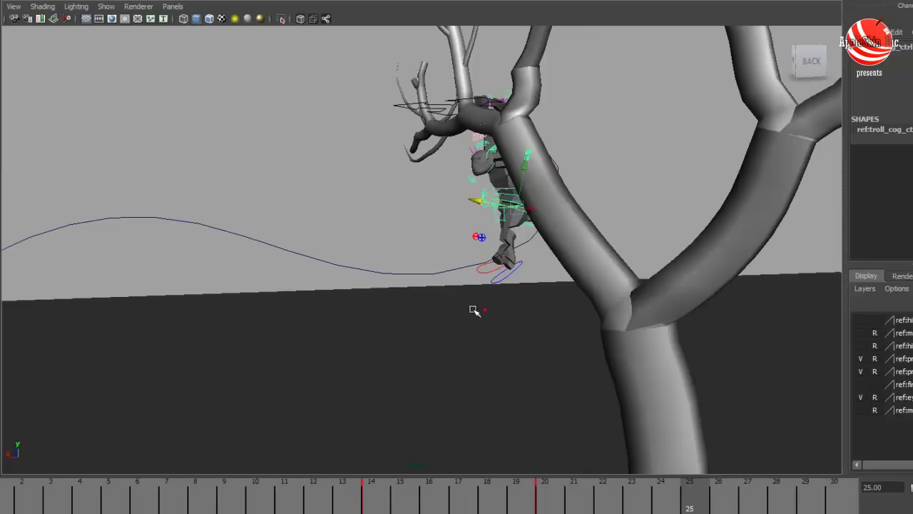
Swing the body forward along the jump curve at frame 25 and reposition the foot controls to follow
middle_click_drag(502, 295, 465, 331)
left_click_drag(462, 334, 471, 314, "alt")
key("e")
key("w")
left_click(466, 311)
left_click(462, 268)
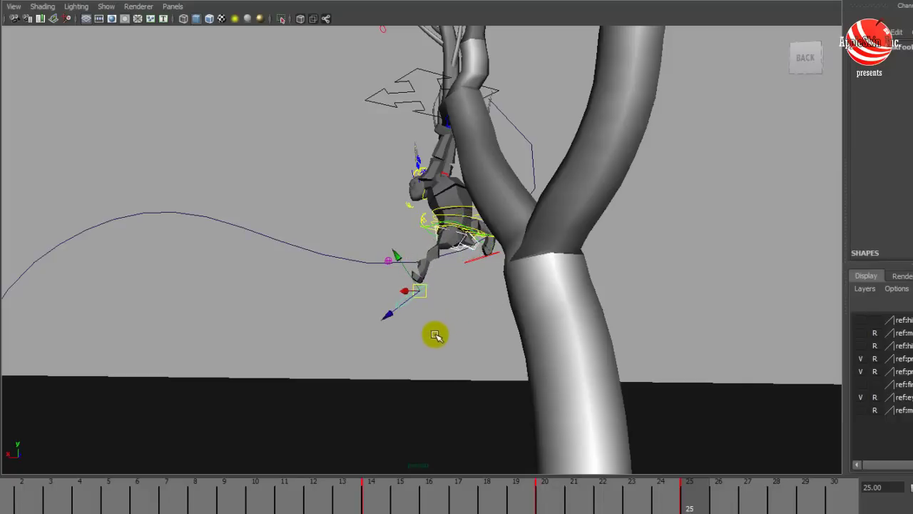
left_click_drag(442, 341, 582, 334, "alt")
Compare with frame 50 of the reference video and rotate the spine controls to bend the torso at frame 25
key("alt+Tab")
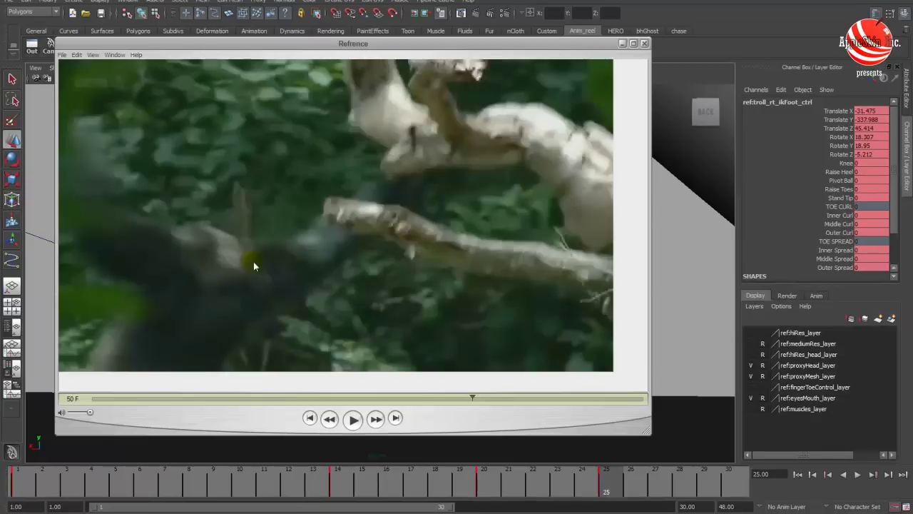
left_click(621, 44)
left_click_drag(546, 269, 528, 230, "alt")
left_click(539, 249)
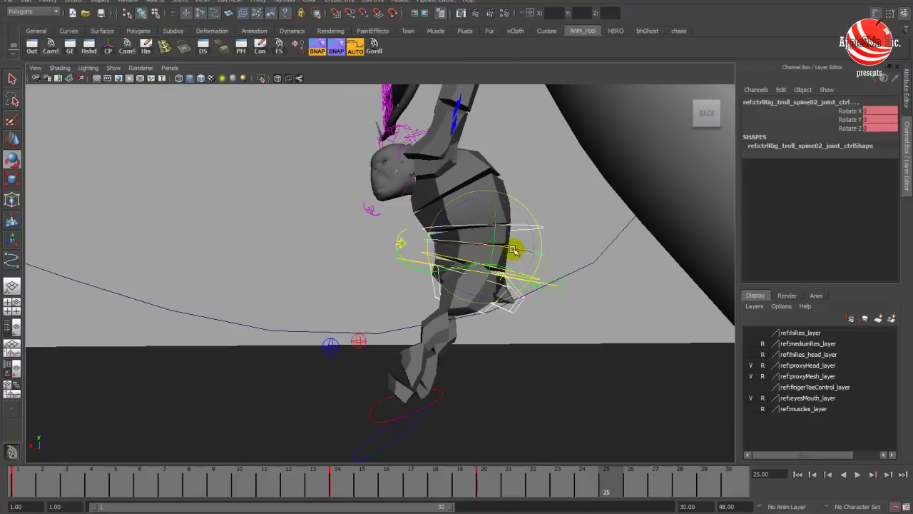
left_click_drag(449, 207, 484, 237)
key("w")
left_click(519, 297)
left_click_drag(519, 297, 448, 149, "alt")
left_click(519, 289)
Release the left hand from the branch by moving its IK control out in front of the body
left_click(448, 148)
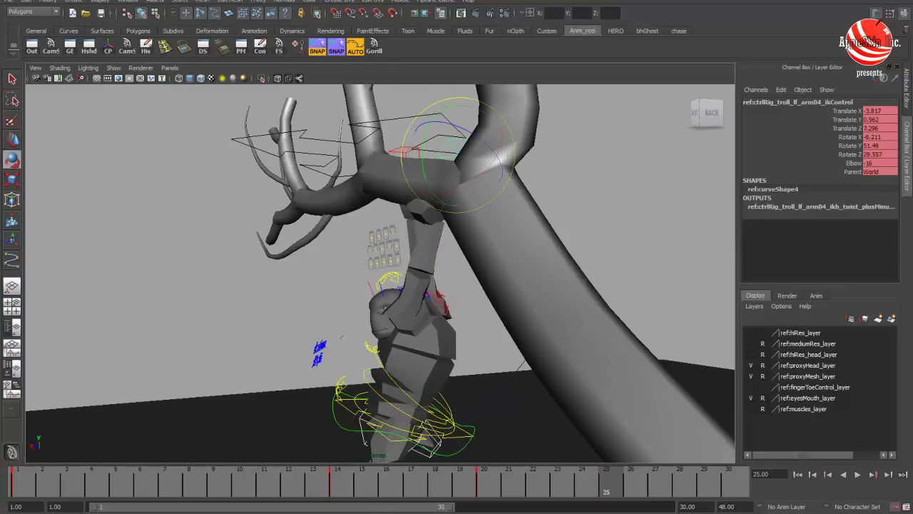
key("alt+Tab")
key("alt+Tab")
left_click_drag(428, 319, 424, 374, "alt")
key("w")
middle_click_drag(424, 375, 316, 435)
left_click_drag(379, 342, 529, 335, "alt")
Rotate the left hand's IK control to about 45.3, 117.7, 80.9 and shift it to about 1.1, 5.4, 10.4
key("e")
left_click_drag(538, 239, 543, 216)
left_click_drag(573, 284, 444, 281, "alt")
key("w")
middle_click_drag(445, 282, 450, 298)
left_click_drag(449, 303, 362, 293, "alt")
Scrub the reference video ahead to frame 58 and back to frame 50 to study the release from the branch
key("alt+Tab")
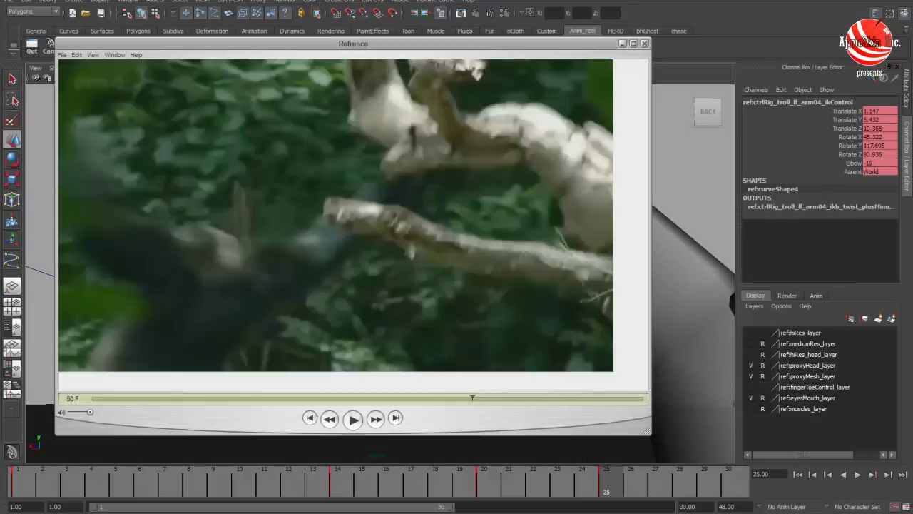
left_click_drag(472, 397, 537, 402)
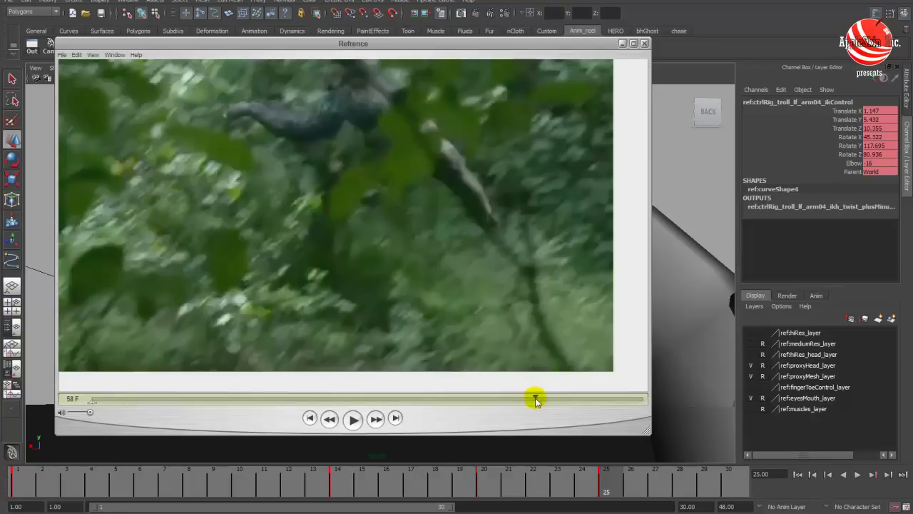
left_click_drag(534, 397, 473, 404)
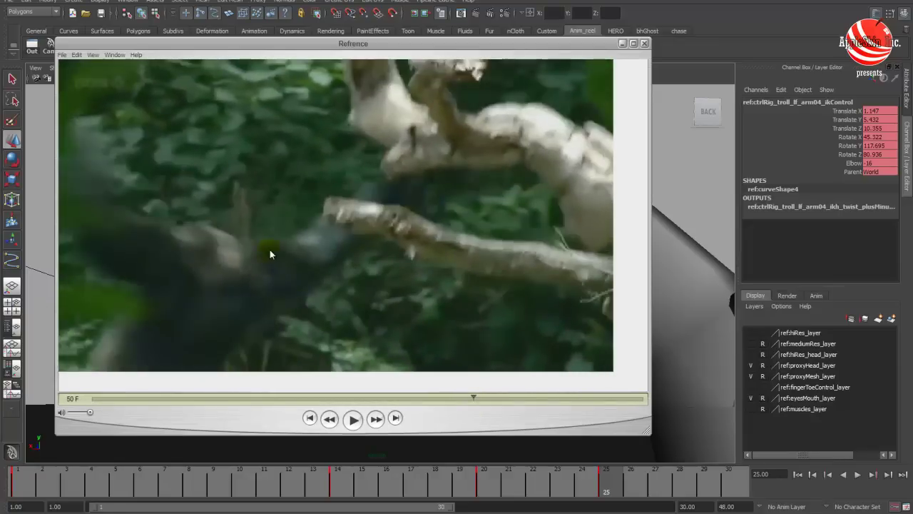
left_click(634, 36)
Spread the legs at frame 25 by placing the left foot forward and the right foot back beneath the hips
left_click_drag(603, 98, 391, 335, "alt")
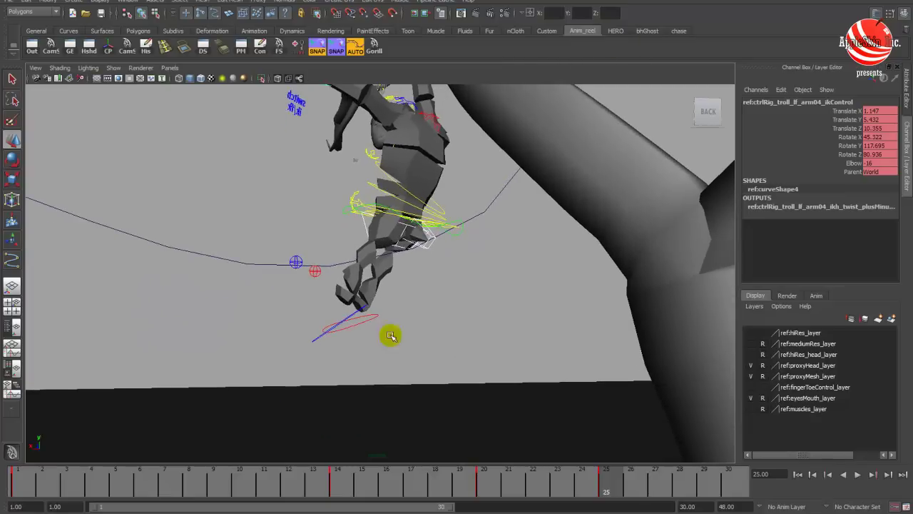
left_click(348, 317)
middle_click_drag(348, 317, 368, 277)
left_click_drag(381, 283, 490, 292, "alt")
middle_click_drag(490, 292, 457, 296)
left_click_drag(456, 296, 384, 291, "alt")
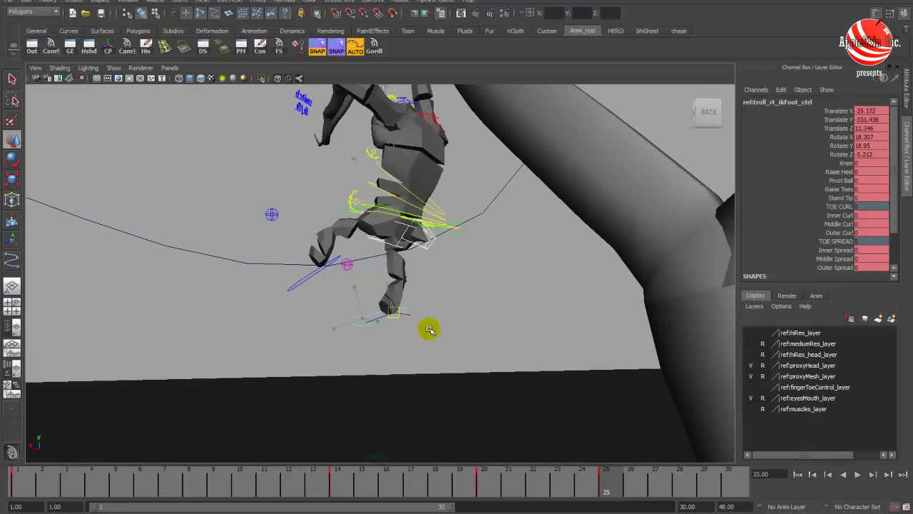
left_click_drag(426, 330, 457, 264, "alt")
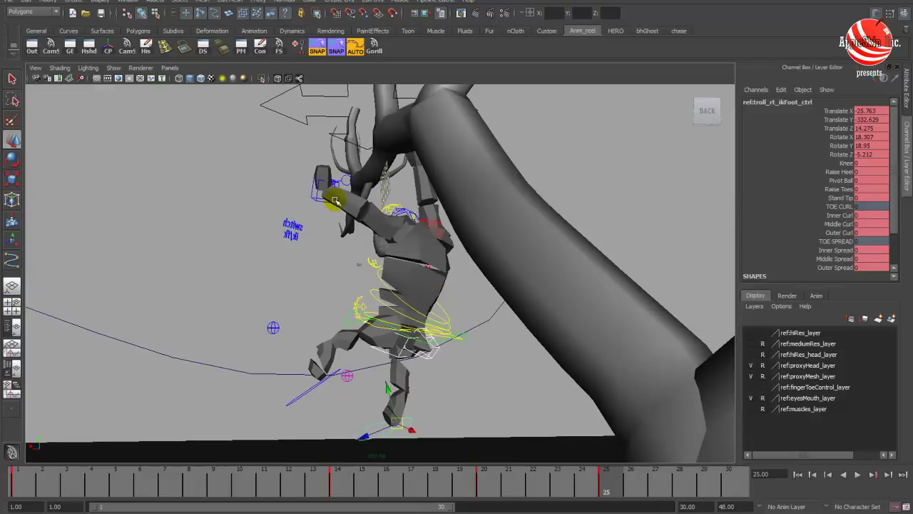
Set the left arm IK control's Elbow to -81.3 to swing the elbow outward
left_click(332, 198)
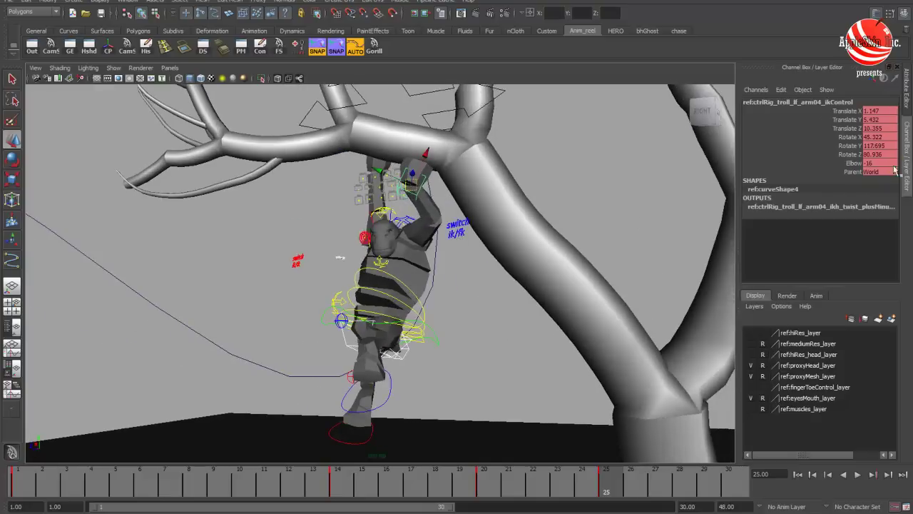
left_click(853, 164)
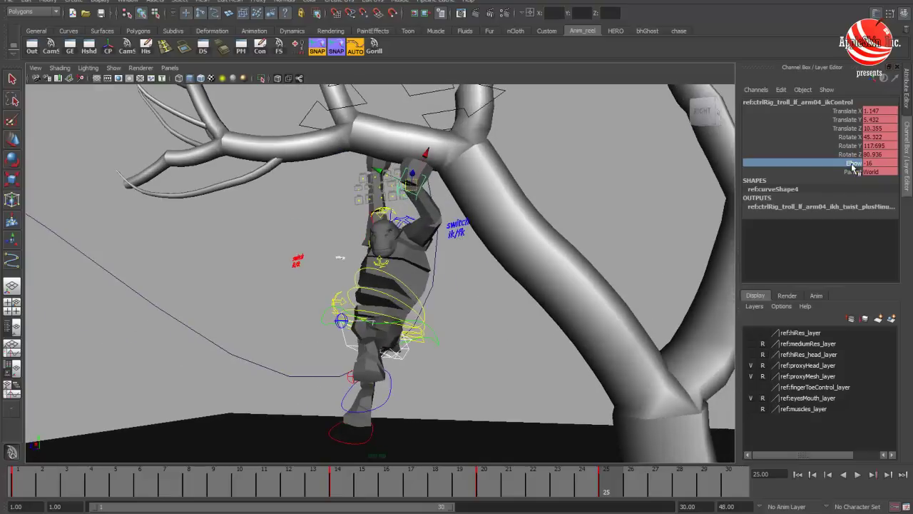
middle_click_drag(191, 246, 182, 246)
left_click_drag(399, 207, 338, 230, "alt")
Rotate the right hand's IK control to about 133.4, 60.3, 197.3 at the branch and show the mediumRes layer
left_click(414, 115)
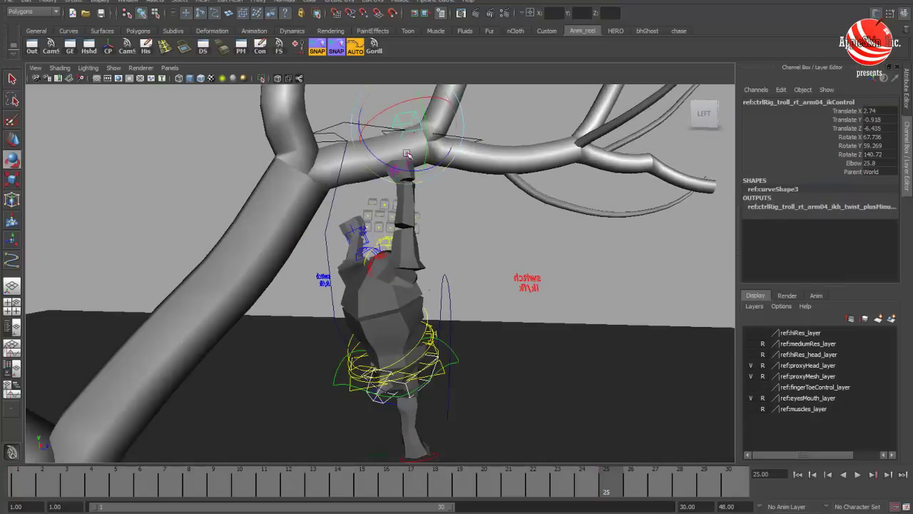
left_click_drag(402, 158, 291, 146, "alt")
middle_click_drag(382, 171, 375, 128, "alt")
left_click(752, 343)
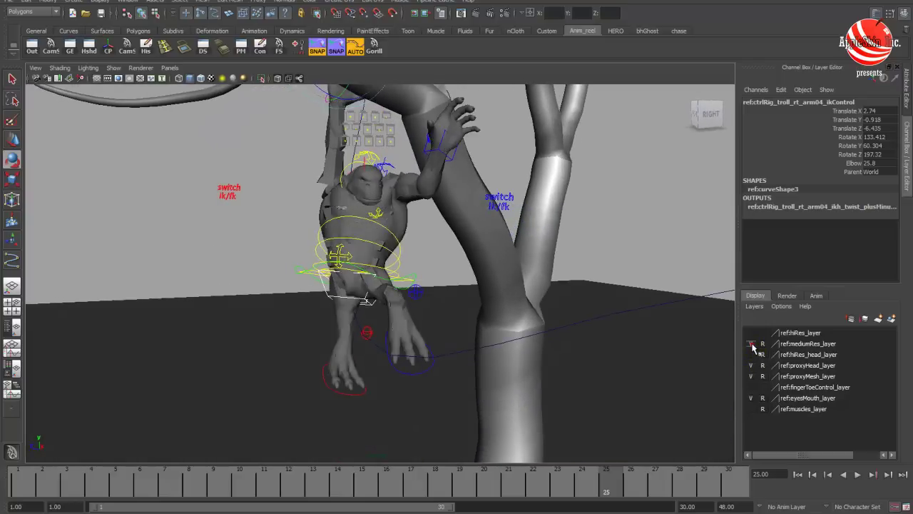
left_click_drag(473, 254, 493, 251, "alt")
Move and rotate the foot controls to refine the feet under the medium-resolution mesh
left_click(334, 379)
left_click(332, 384)
left_click_drag(331, 384, 469, 318, "alt")
middle_click_drag(457, 319, 457, 321)
left_click_drag(457, 321, 504, 314, "alt")
left_click(461, 304)
key("e")
left_click_drag(476, 282, 384, 275)
key("w")
Select the left hand's finger control in a close view of the hand
left_click(317, 222)
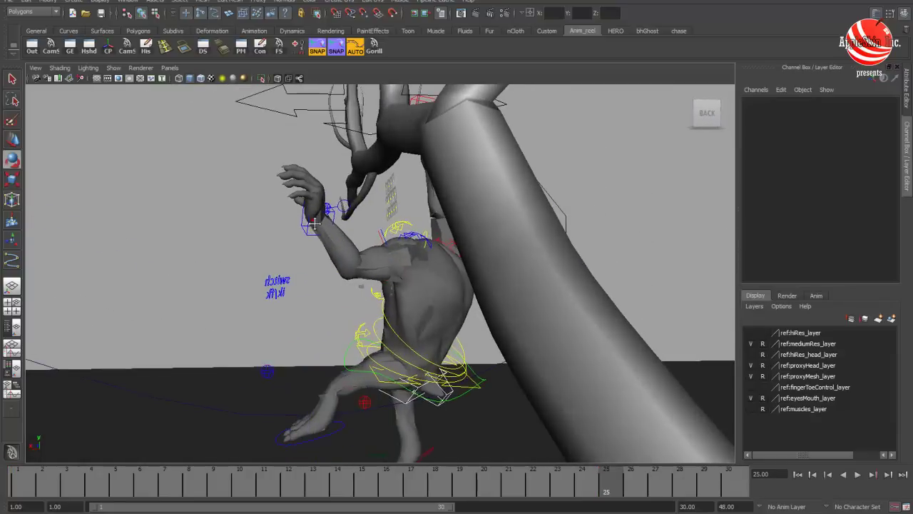
right_click_drag(317, 222, 363, 186, "alt")
middle_click_drag(362, 186, 363, 234, "alt")
left_click(325, 223)
left_click_drag(325, 223, 575, 221, "alt")
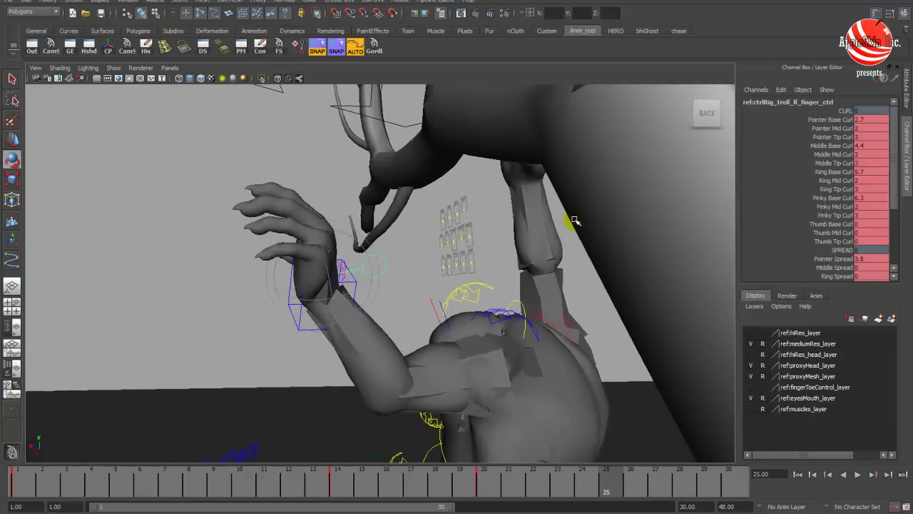
left_click(850, 120)
left_click(831, 224, "shift")
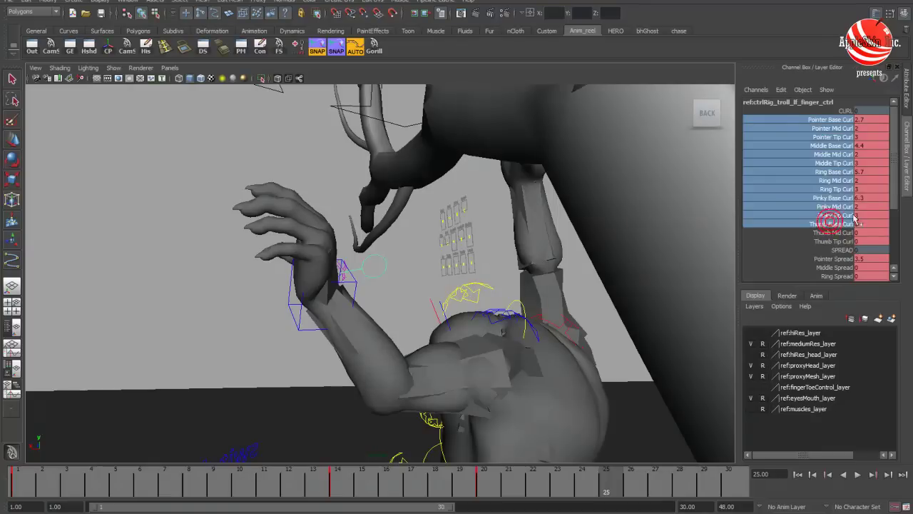
key("ctrl+z")
Straighten the left hand's fingers by lowering the finger control's curl values together
left_click(367, 269)
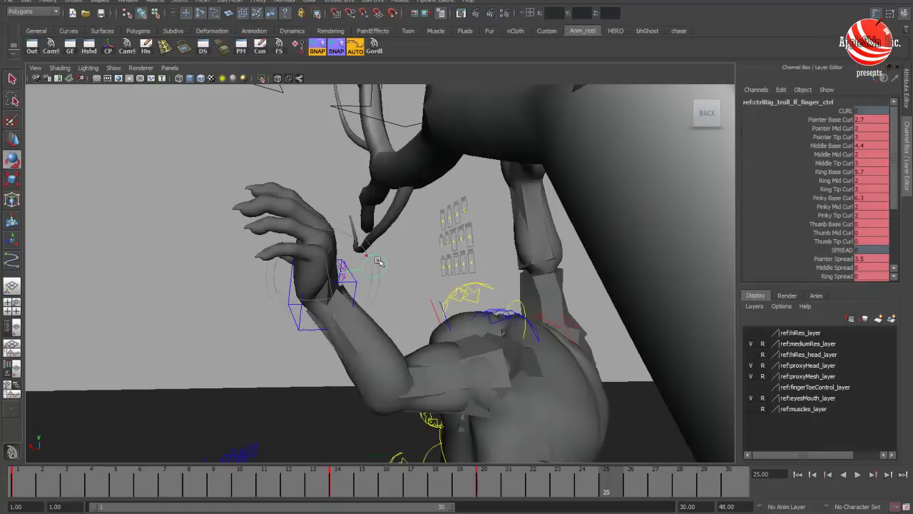
left_click(831, 197, "shift")
middle_click_drag(428, 238, 241, 227)
left_click(241, 228)
Refine the left hand's pose beside the trunk, moving its IK control to about 1.86, 4.99, 10.39
left_click_drag(240, 227, 402, 266, "alt")
right_click_drag(442, 271, 521, 277, "alt")
left_click_drag(350, 267, 403, 274, "alt")
left_click(459, 318)
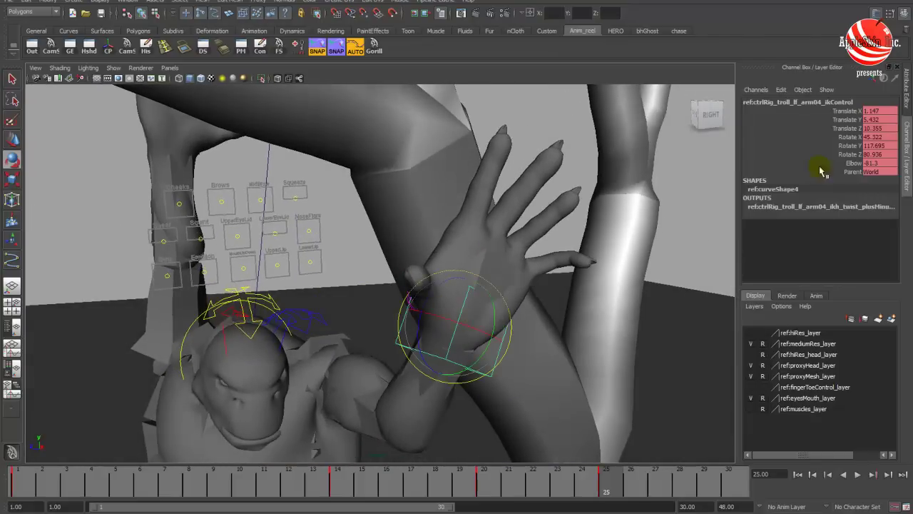
left_click_drag(498, 216, 506, 236, "alt")
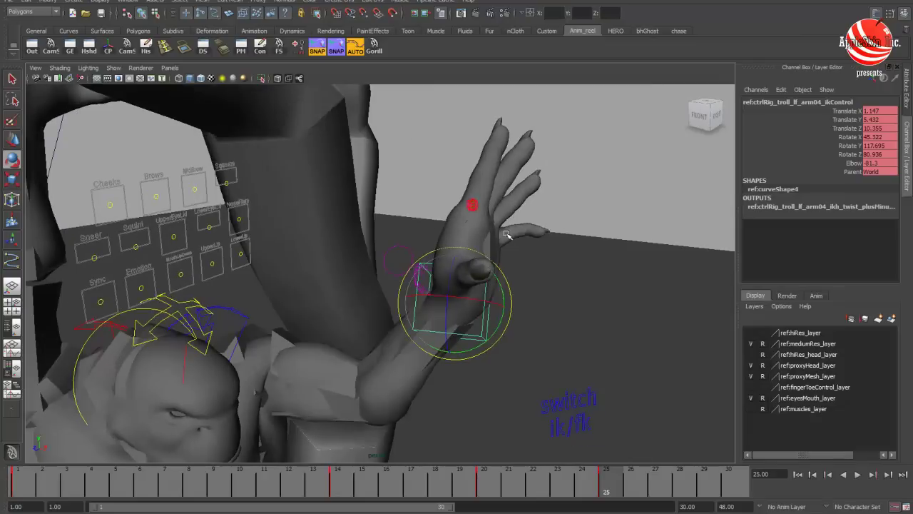
left_click(423, 274)
left_click_drag(432, 286, 205, 247)
left_click(206, 246)
left_click_drag(375, 291, 461, 226, "alt")
left_click_drag(426, 199, 411, 172, "alt")
left_click(395, 201)
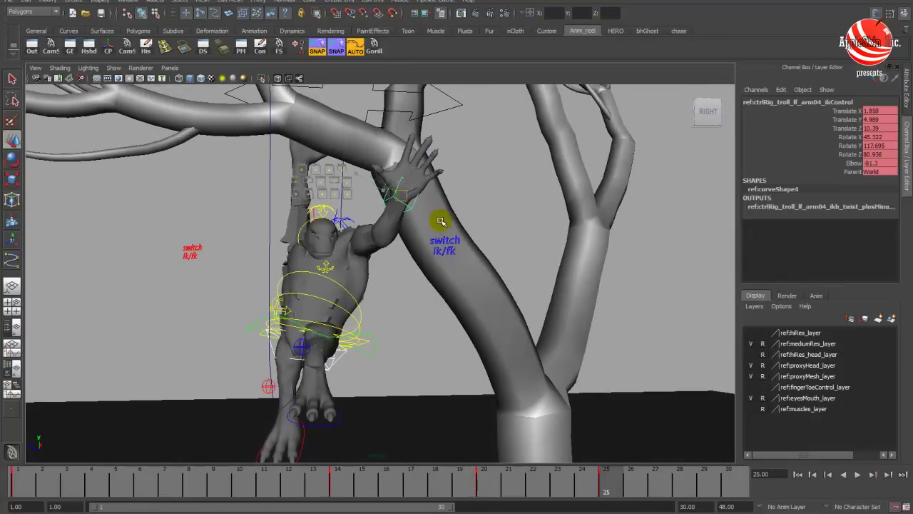
left_click(474, 187)
left_click_drag(474, 190, 514, 215, "alt")
Adjust the head with the neck control and rotate the right clavicle control to support the raised arm
left_click(323, 220)
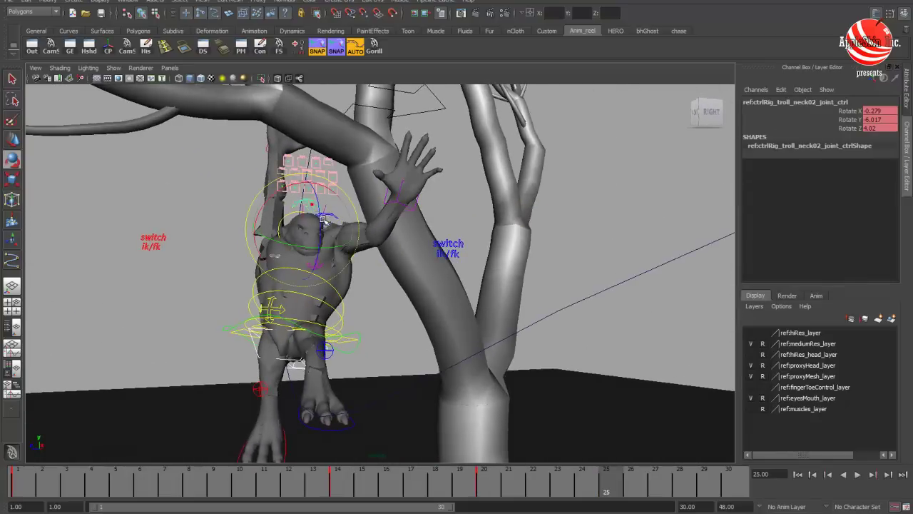
left_click(280, 204)
left_click_drag(281, 205, 439, 260, "alt")
left_click(483, 317)
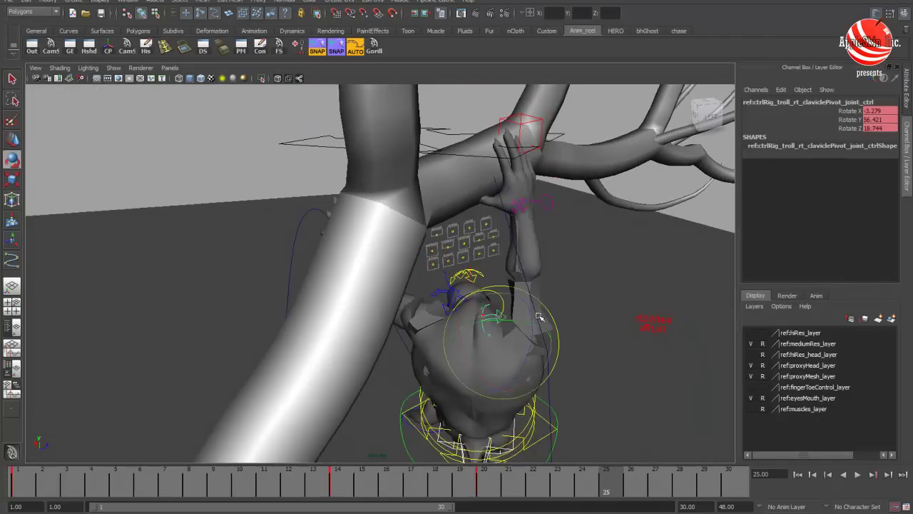
left_click_drag(526, 319, 379, 214, "alt")
Rotate the right hand's IK control to about 124.4, 63.8, 181.6 so the palm lies against the branch
left_click(379, 222)
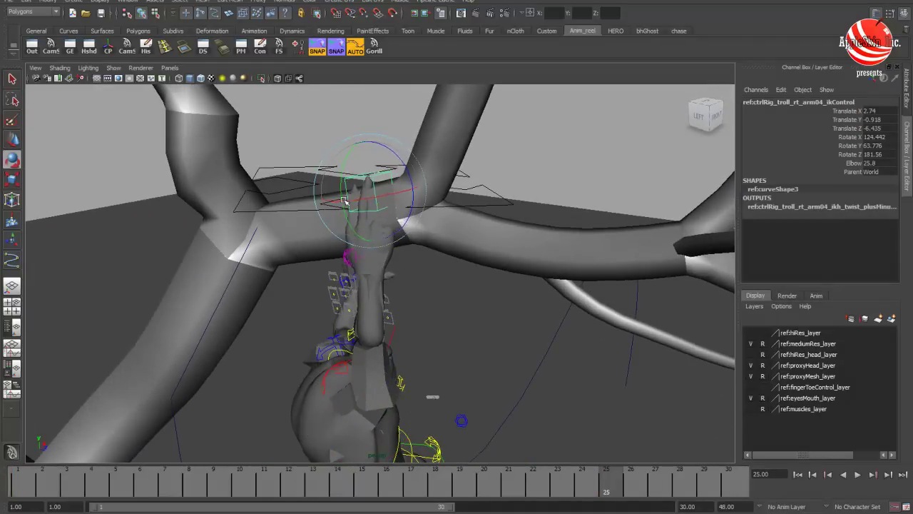
left_click_drag(342, 205, 480, 365, "alt")
left_click(365, 273)
Set the right hand's Pointer, Middle, Ring and Pinky Tip Curl to 3.2
left_click(479, 365)
left_click_drag(528, 187, 468, 207, "alt")
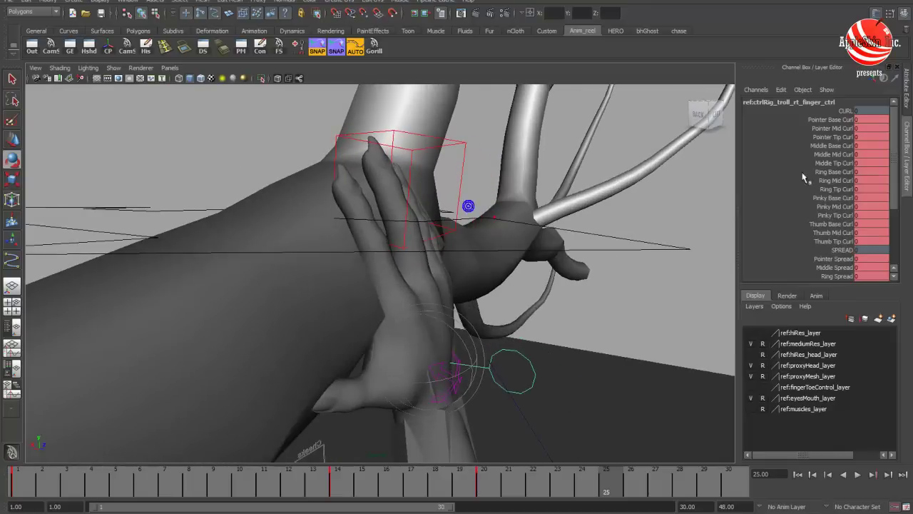
left_click(833, 137)
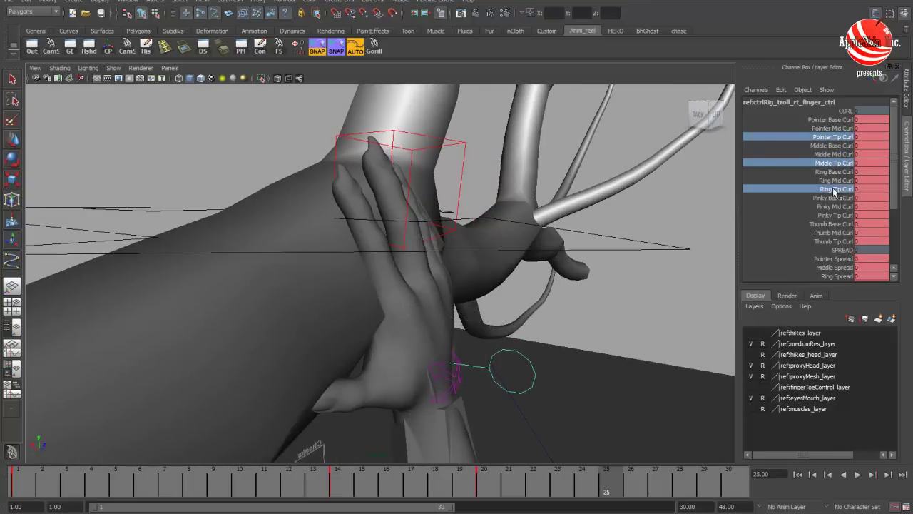
left_click_drag(550, 189, 497, 184, "alt")
middle_click_drag(497, 184, 481, 183)
mouse_move(481, 184)
left_mouse_down("alt")
mouse_move(428, 176)
mouse_move(432, 167)
mouse_move(492, 184)
left_mouse_up("alt")
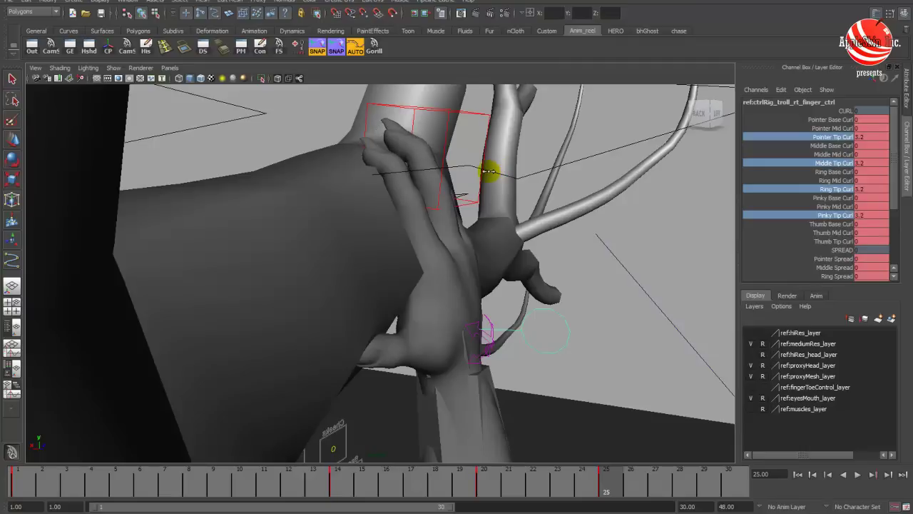
Set the right hand's Middle, Ring and Pinky Mid Curl to 1.9, then deselect the finger control
left_click(840, 207)
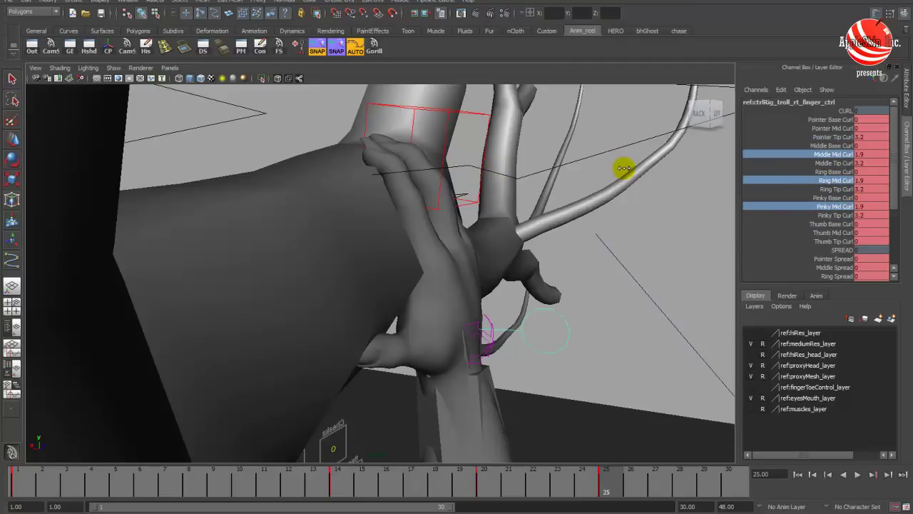
middle_click_drag(624, 169, 628, 169)
left_click_drag(628, 170, 493, 179, "alt")
left_click(528, 155)
right_click_drag(642, 201, 464, 196, "alt")
middle_click_drag(464, 196, 466, 153, "alt")
left_click_drag(466, 153, 556, 200, "alt")
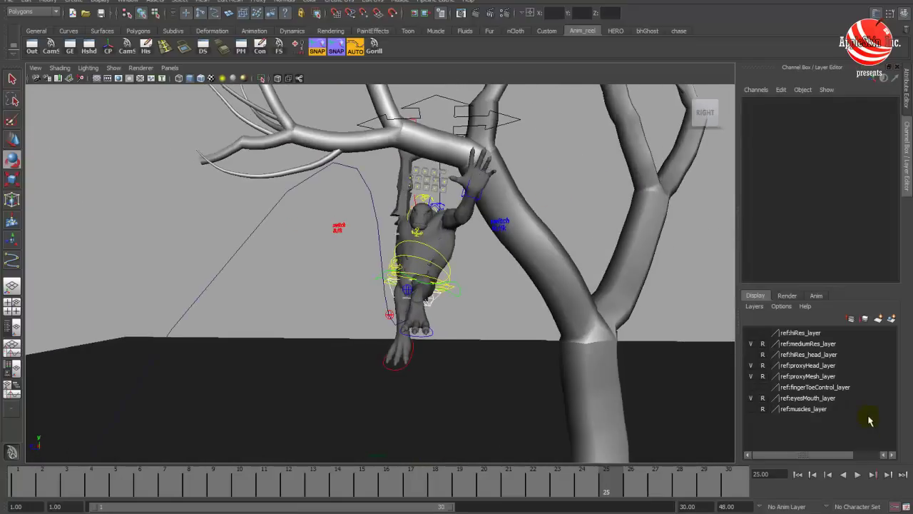
Hide ref:mediumRes_layer so only the proxy body shows, and select all the rig's controls
left_click(752, 345)
left_click_drag(492, 282, 400, 323, "alt")
left_click(374, 47)
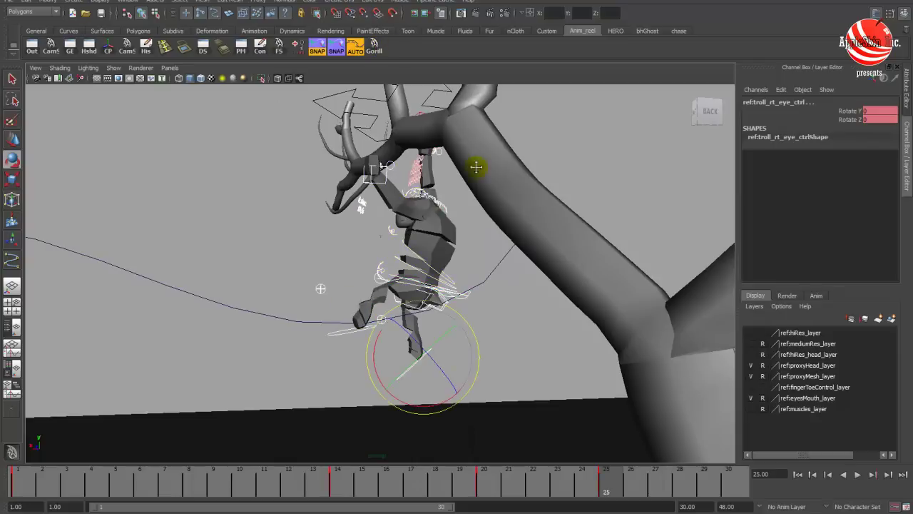
Play back and scrub the hanging animation up to frame 25 to review the swing from the branch
left_click_drag(473, 167, 478, 175, "alt")
key("alt+v")
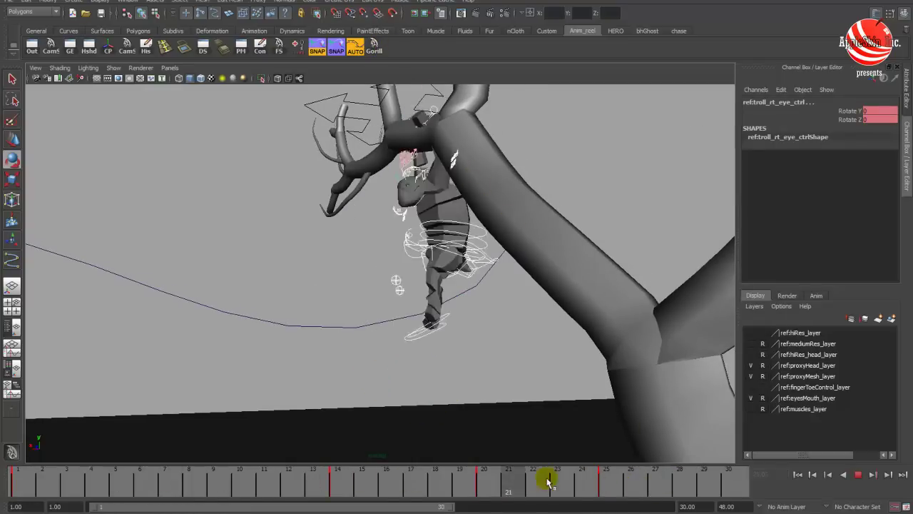
left_click(599, 487)
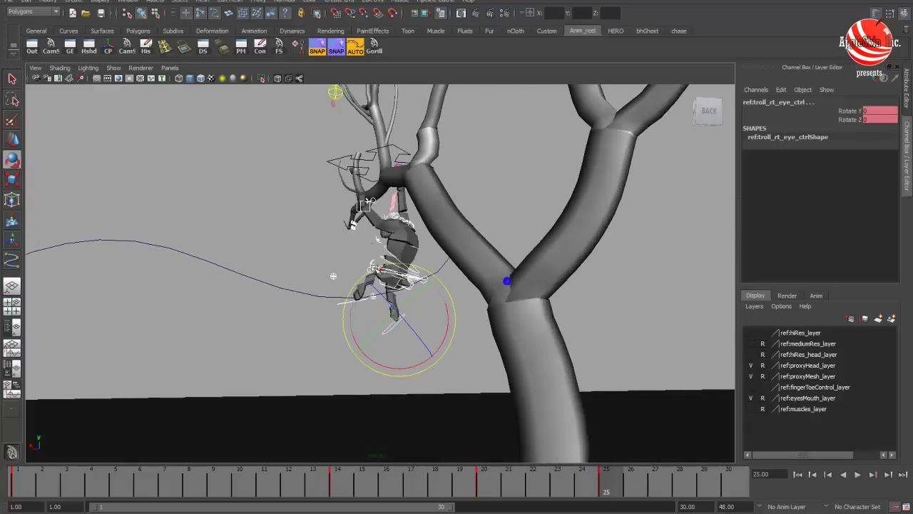
left_click_drag(316, 492, 421, 489)
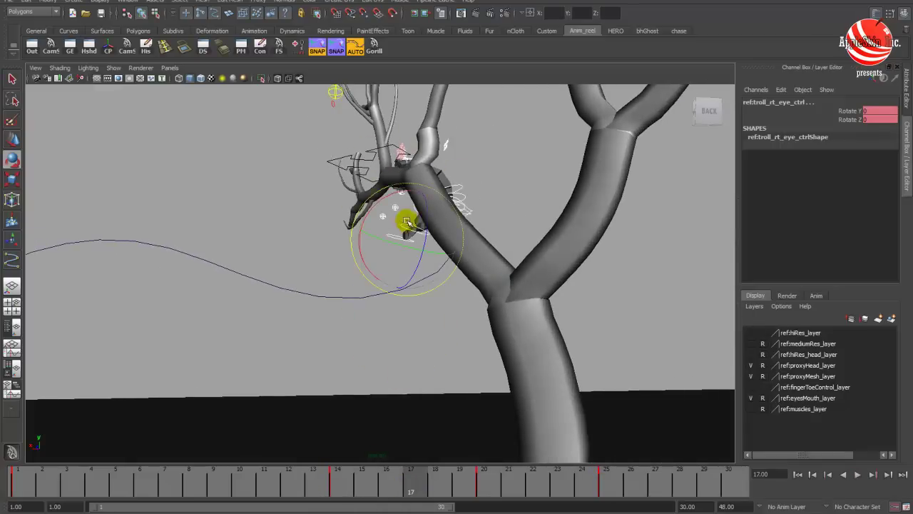
left_click_drag(419, 212, 525, 242, "alt")
middle_click_drag(321, 252, 394, 244, "alt")
At frame 25, select the centre-of-gravity, both foot and left hand controls and move them together along the path curve
left_click_drag(489, 482, 616, 491)
right_click_drag(422, 336, 527, 345, "alt")
left_click_drag(527, 346, 593, 314, "alt")
left_click(556, 301)
right_click_drag(593, 314, 523, 300, "alt")
left_click_drag(524, 300, 524, 284, "alt")
key("w")
middle_click_drag(557, 302, 513, 301)
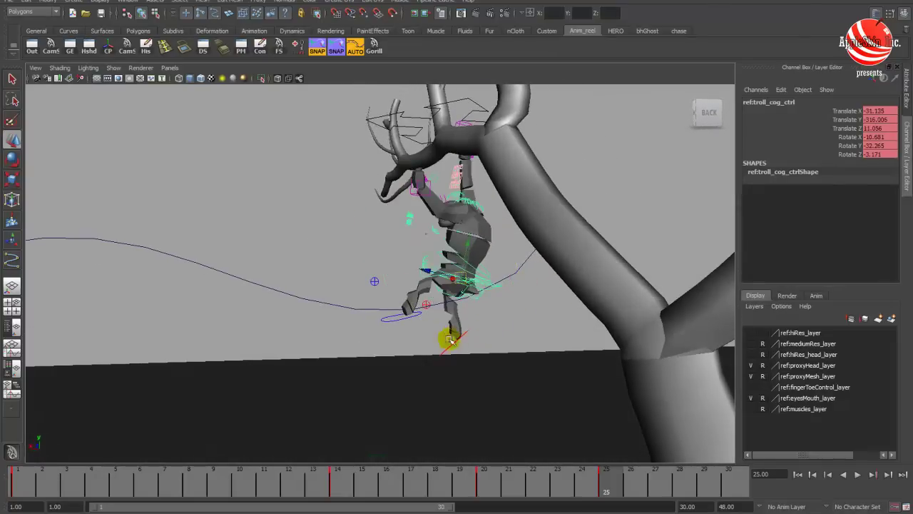
left_click(401, 320)
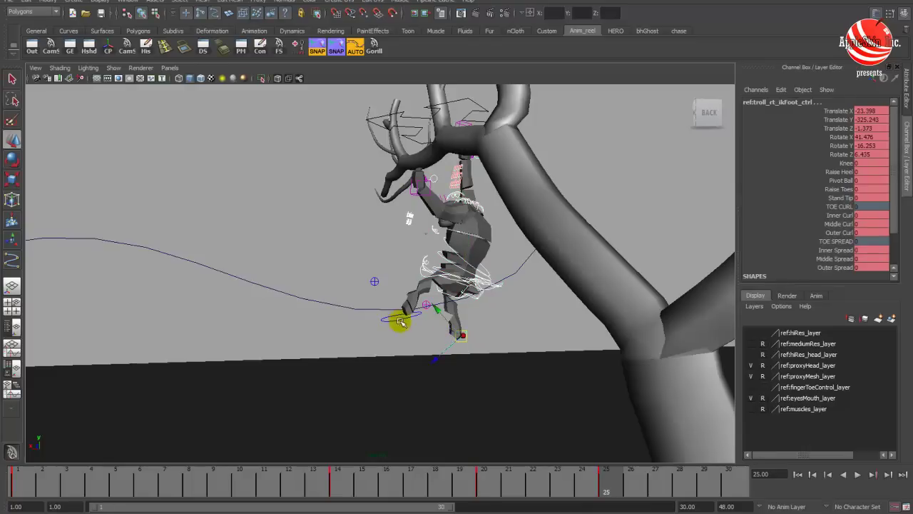
left_click(409, 196)
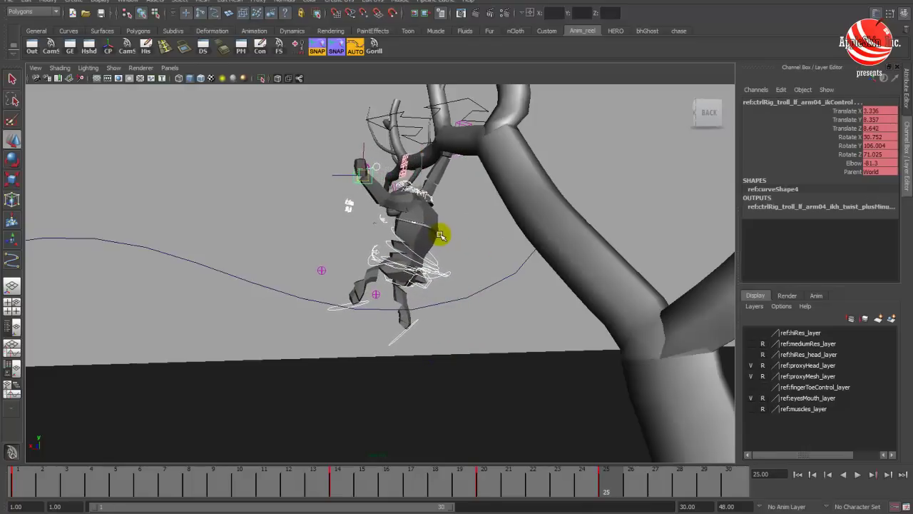
mouse_move(439, 238)
middle_mouse_down()
mouse_move(433, 251)
mouse_move(453, 240)
middle_mouse_up()
At frame 20, select the body and foot controls and reposition the hanging pose beneath the branch
left_click_drag(414, 489, 489, 487)
middle_click_drag(502, 383, 462, 384, "alt")
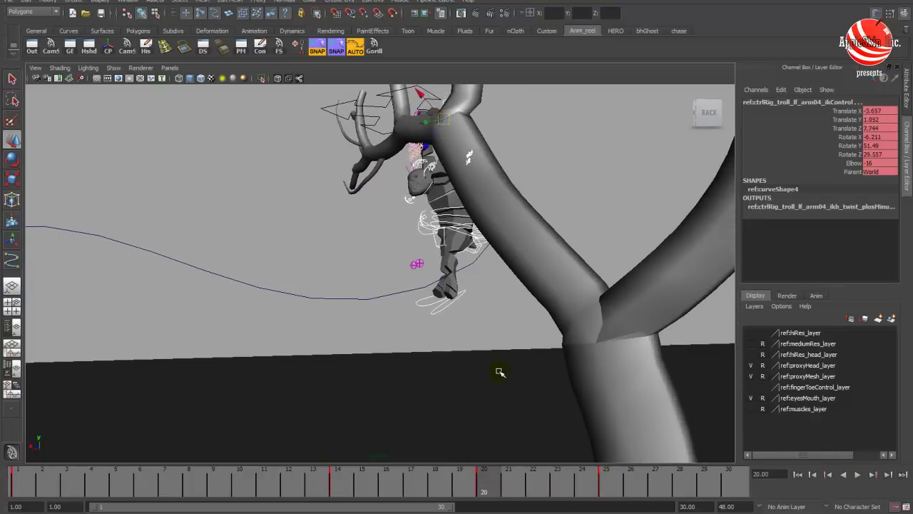
left_click_drag(499, 372, 488, 115, "alt")
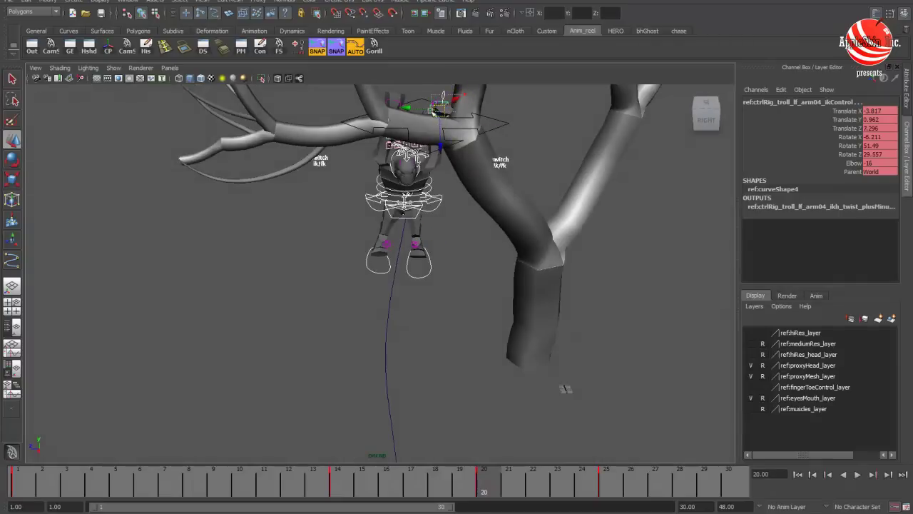
left_click(419, 275)
left_click_drag(463, 303, 382, 212, "alt")
middle_click_drag(381, 211, 373, 201)
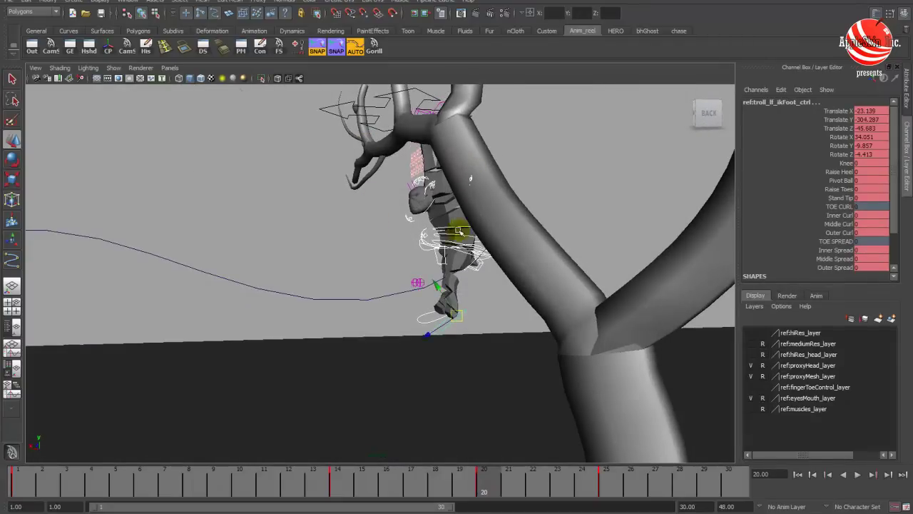
left_click_drag(500, 232, 420, 258, "alt")
Tilt the body forward at frame 20 by rotating the centre-of-gravity control to about 8.3 in X
left_click(328, 130)
right_click_drag(419, 258, 435, 295, "alt")
left_click(427, 269)
left_click_drag(429, 271, 462, 284, "alt")
left_click_drag(429, 309, 423, 314, "alt")
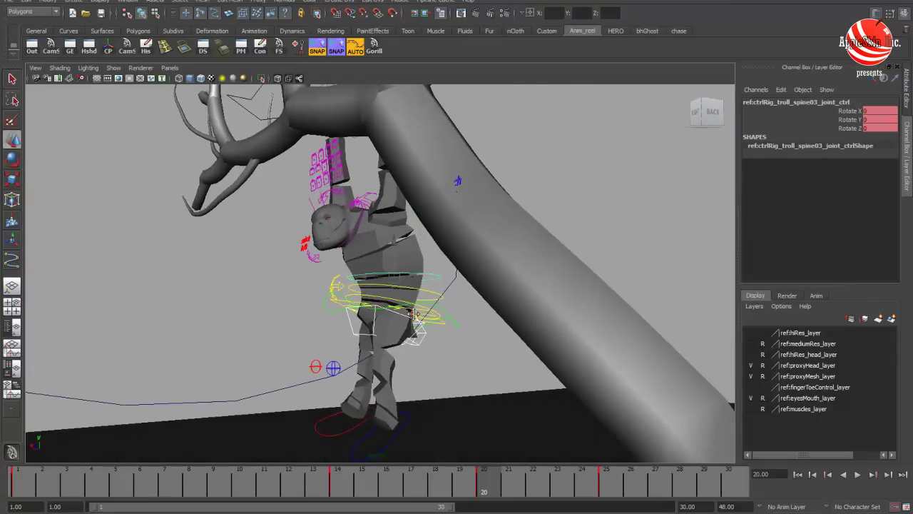
right_click_drag(424, 314, 475, 317, "alt")
left_click_drag(475, 316, 470, 323, "alt")
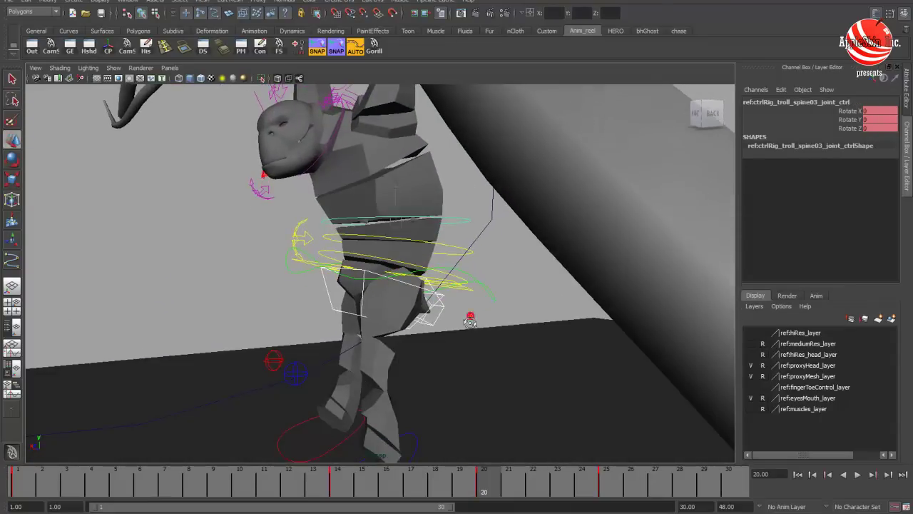
left_click(317, 264)
left_click_drag(352, 249, 348, 264)
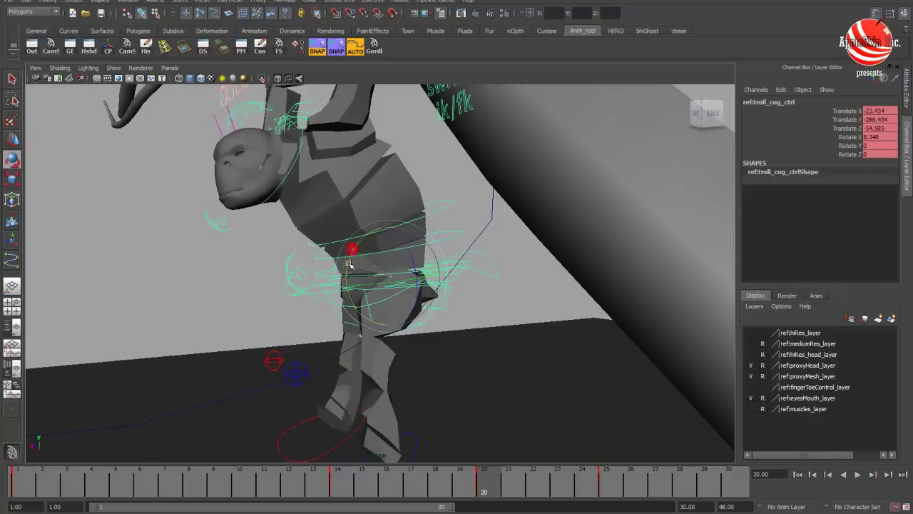
Bend the torso at frame 20 by rotating the spine controls together to about -16.5 in Z
left_click(438, 209)
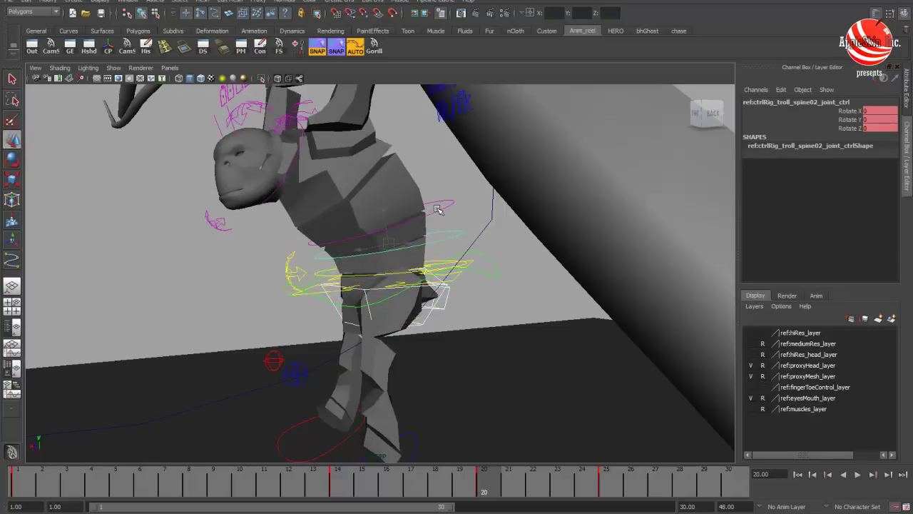
left_click_drag(343, 223, 343, 197)
left_click_drag(444, 222, 321, 224, "alt")
middle_click_drag(320, 224, 293, 342, "alt")
scroll(293, 342, "down", 4)
left_click_drag(592, 257, 363, 246, "alt")
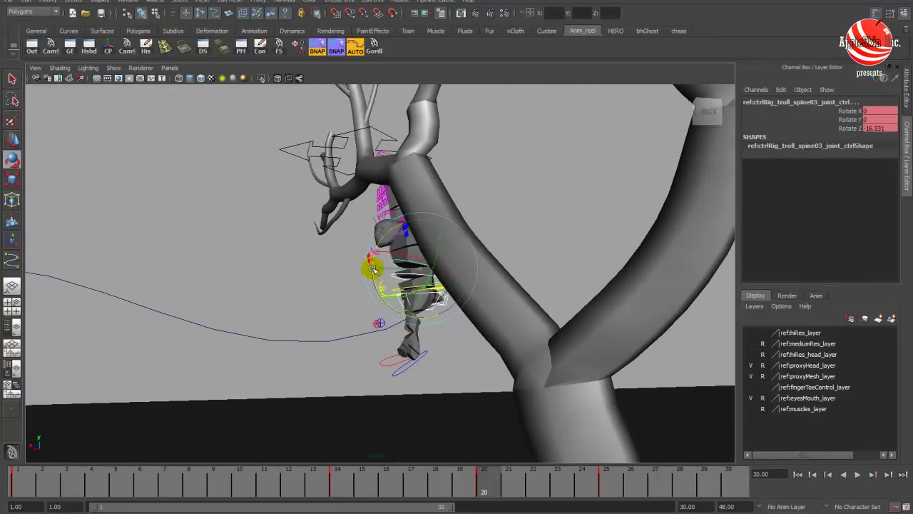
Adjust the feet at frame 20, placing the left foot's IK control at about -19.9, -305.9, -70.0
left_click(339, 278)
left_click_drag(338, 278, 432, 314, "alt")
left_click(409, 307)
key("w")
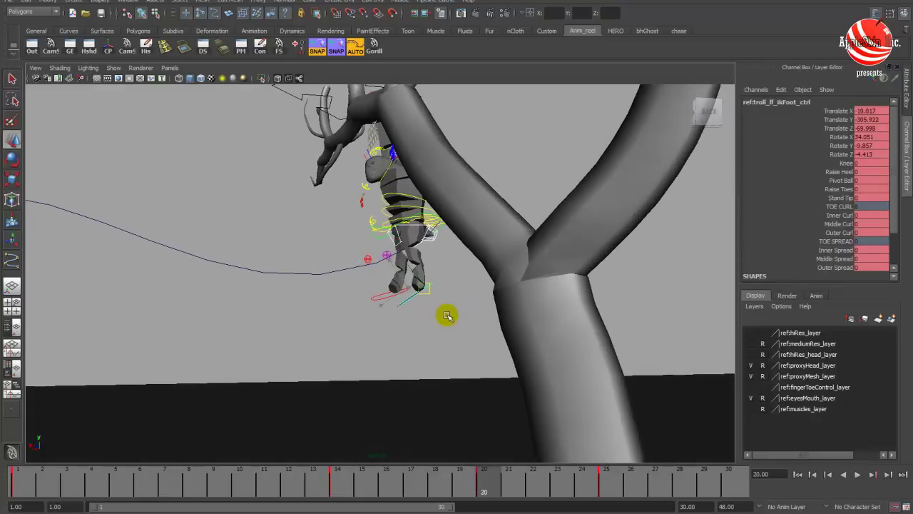
left_click(385, 298)
left_click_drag(385, 298, 432, 231, "alt")
right_click_drag(432, 231, 319, 249, "alt")
Select all the rig's controls and scrub up to frame 25, examining the revised swing from several angles
left_click(318, 250)
left_click_drag(318, 249, 480, 272, "alt")
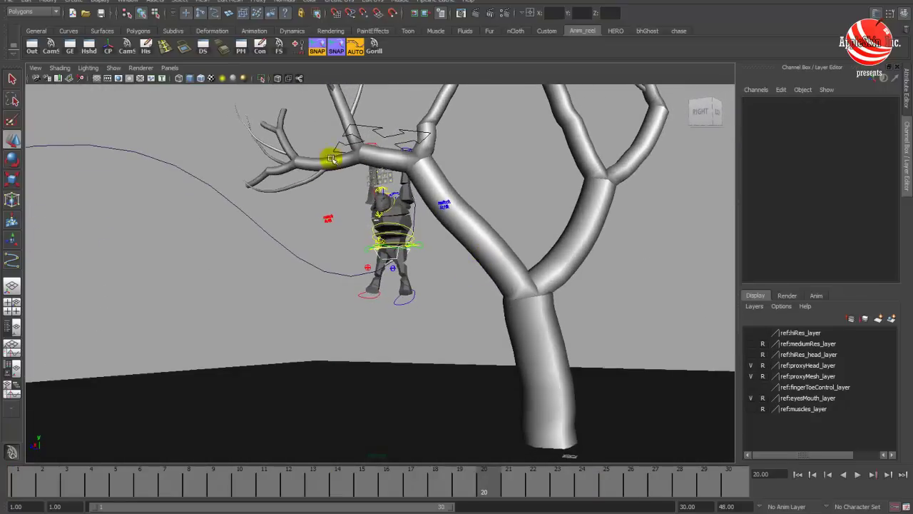
left_click_drag(357, 167, 431, 205, "alt")
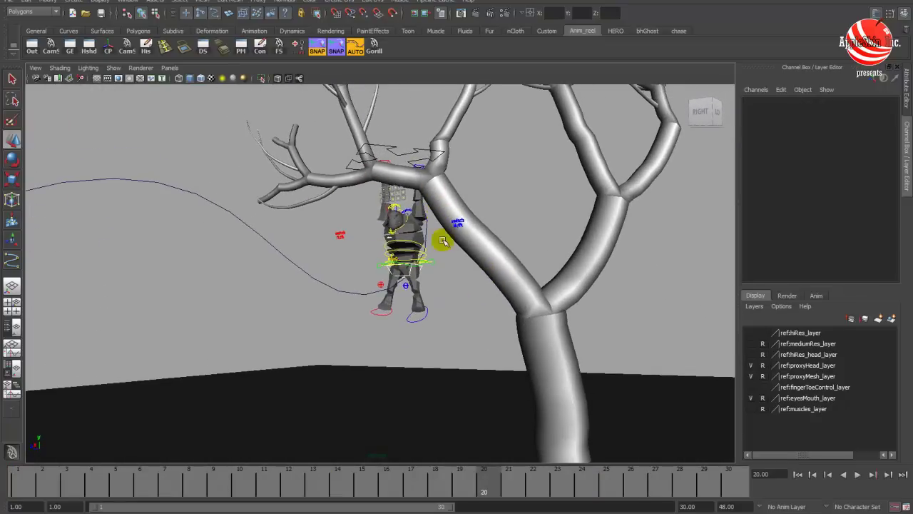
left_click_drag(443, 236, 315, 253, "alt")
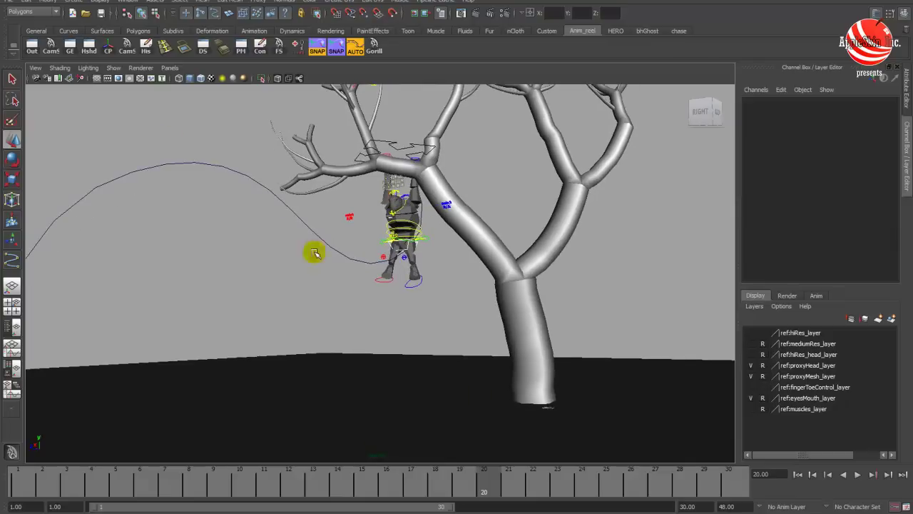
left_click(374, 48)
left_click_drag(484, 498, 583, 492)
left_click_drag(501, 354, 424, 354, "alt")
left_click_drag(306, 484, 614, 489)
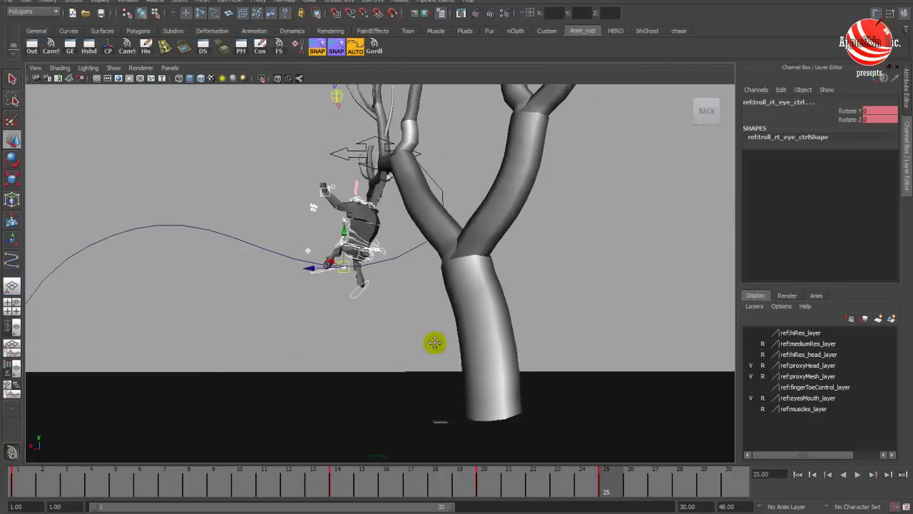
right_click_drag(505, 341, 471, 326, "alt")
right_click_drag(440, 353, 550, 396, "alt")
right_click_drag(421, 341, 491, 364, "alt")
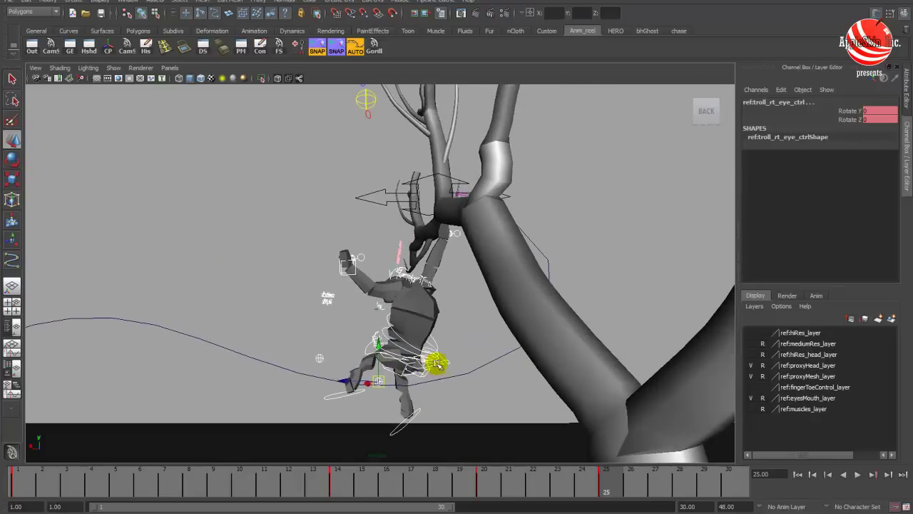
Extend the playback range to frame 38 and move to frame 34
left_click_drag(649, 484, 728, 486)
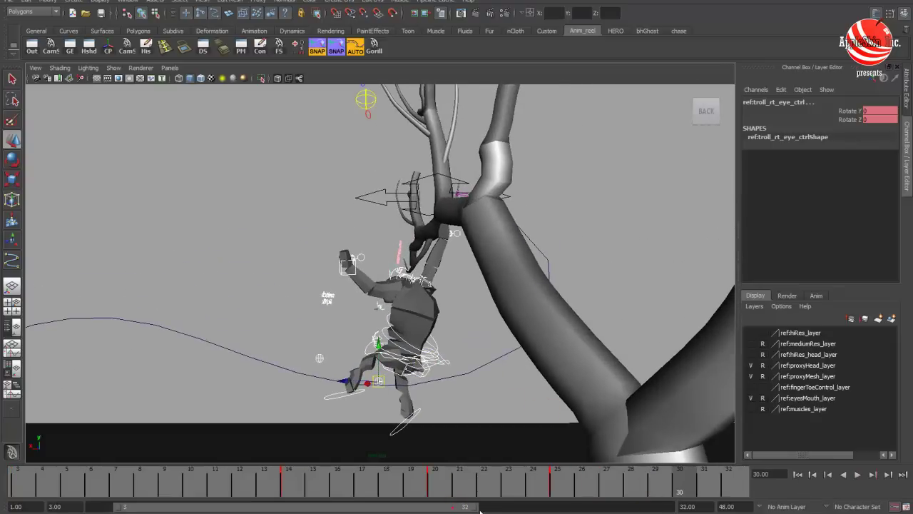
left_click_drag(671, 496, 729, 492)
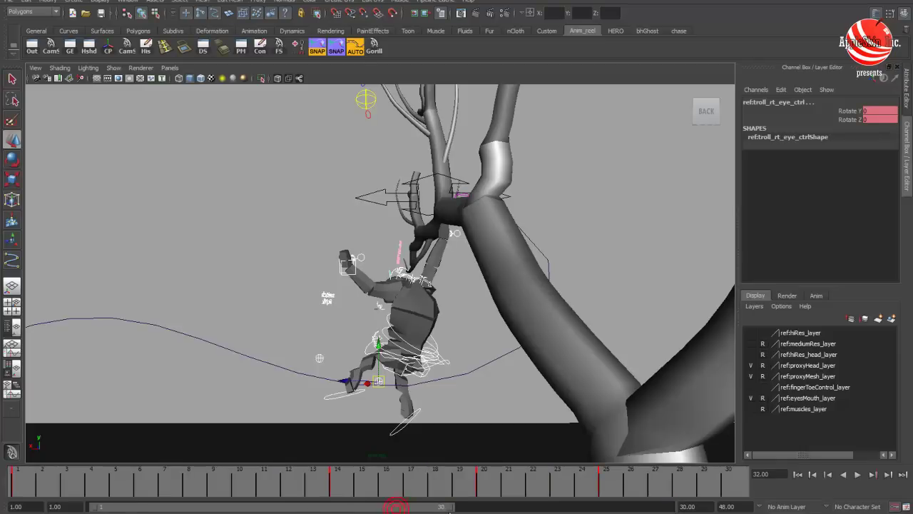
left_click_drag(451, 508, 549, 509)
left_click_drag(628, 486, 669, 490)
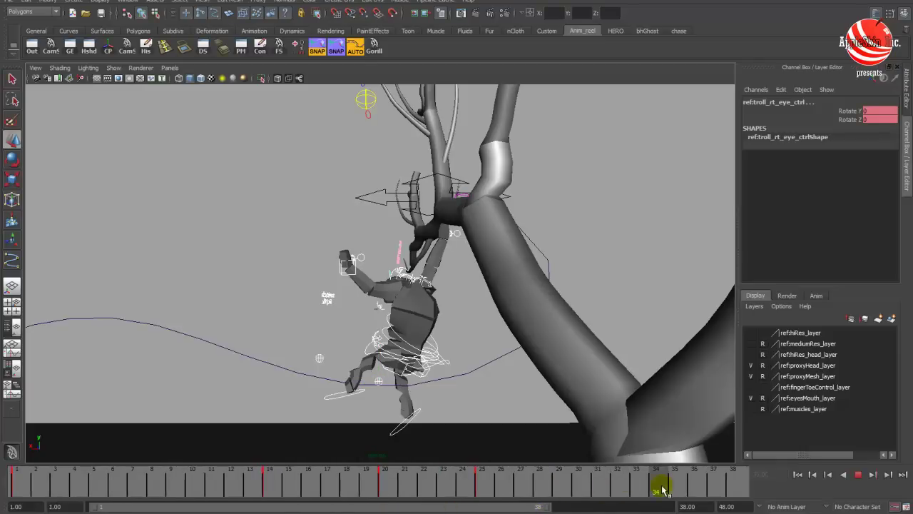
Deselect the controls, switch to the reference video and scrub through the ape's release from the branch
middle_click_drag(499, 374, 479, 357, "alt")
right_click_drag(492, 356, 465, 352, "alt")
left_click(447, 344)
left_click_drag(434, 175, 424, 208, "alt")
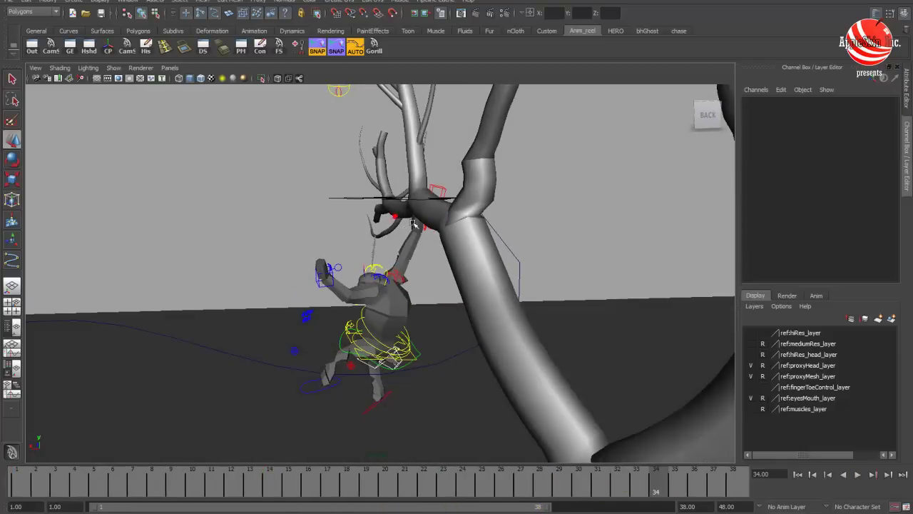
left_click(289, 512)
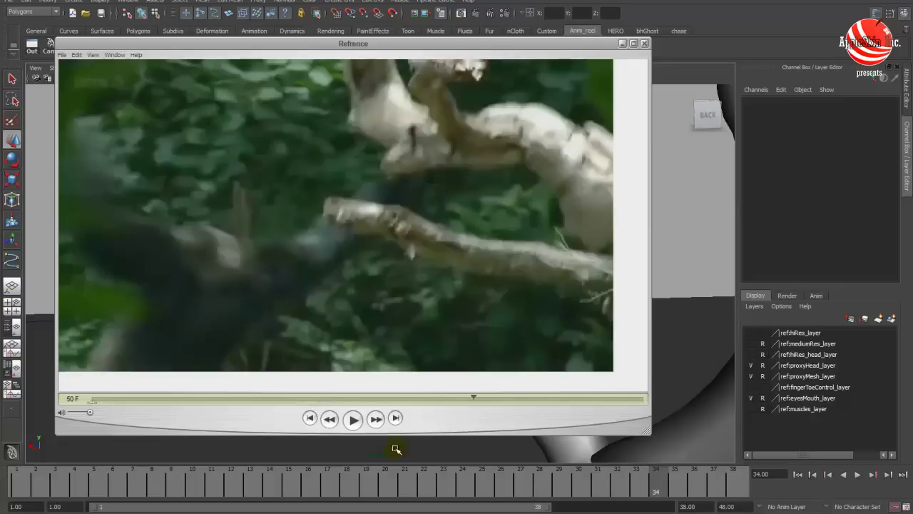
left_click_drag(477, 397, 572, 413)
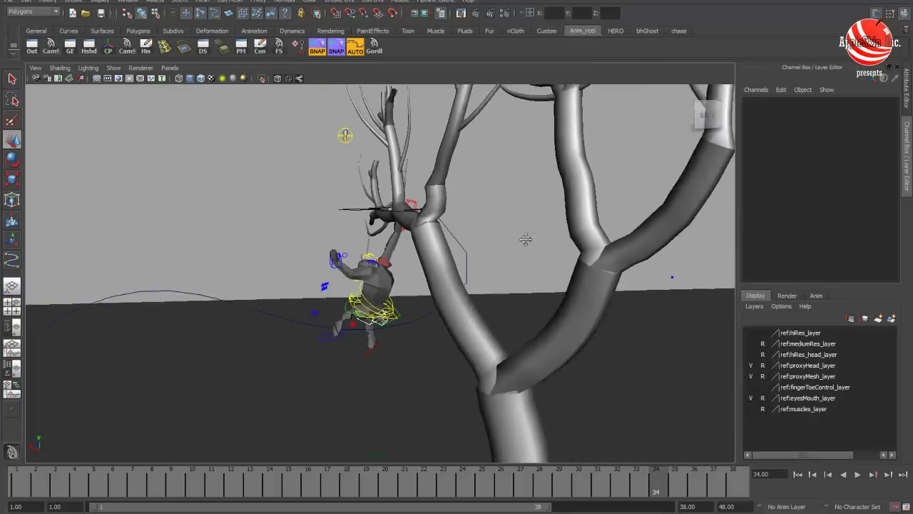
At frame 34, move both hands, the centre of gravity and both feet along the path, left foot at about -121.2, -355.0, 533.4
left_click_drag(526, 239, 352, 245, "alt")
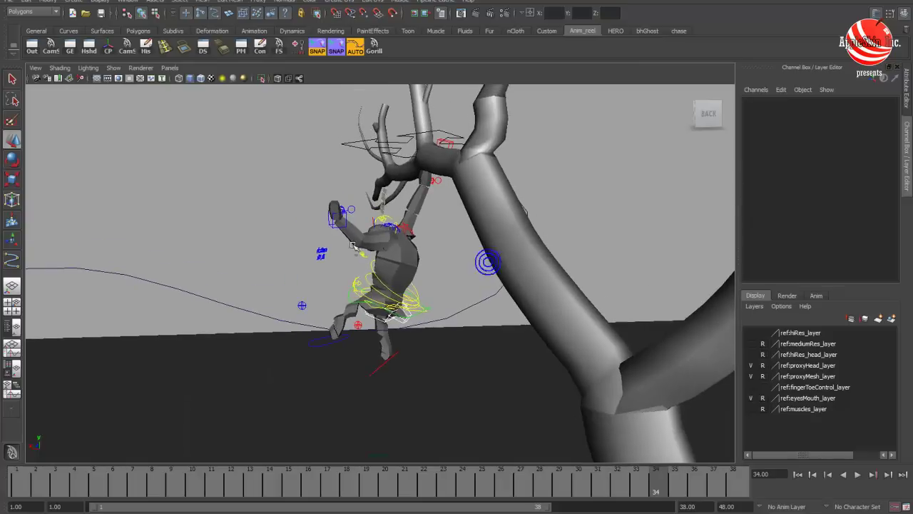
left_click(438, 141)
middle_click_drag(445, 207, 459, 195, "alt")
left_click(357, 216, "shift")
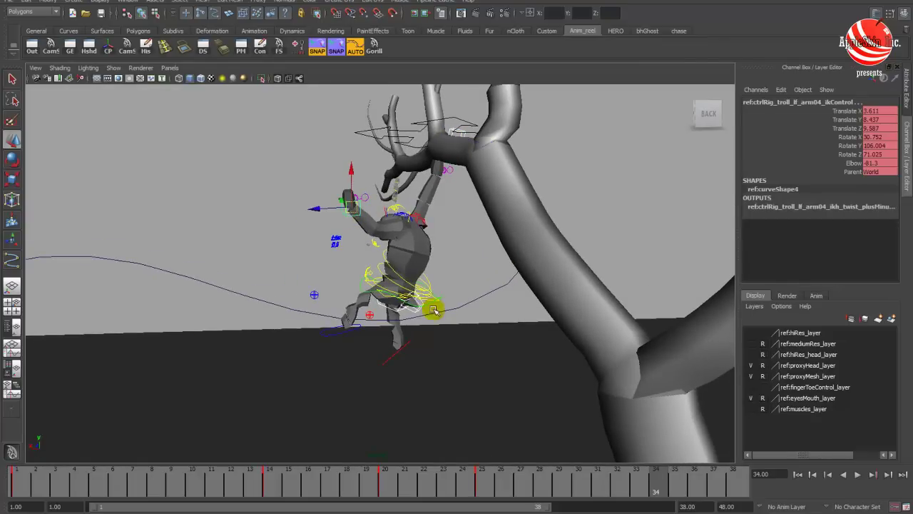
right_click_drag(431, 306, 431, 344, "alt")
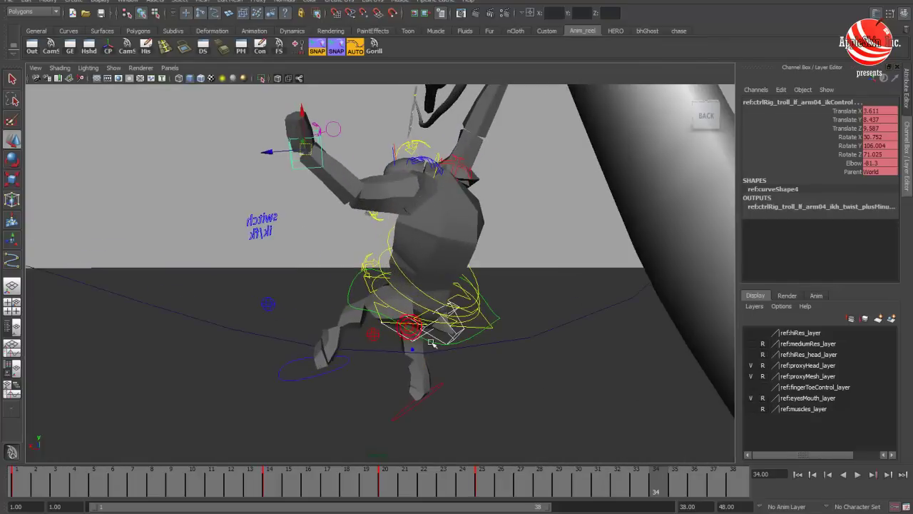
left_click(379, 306)
left_click_drag(379, 306, 420, 419, "alt")
left_click(418, 419)
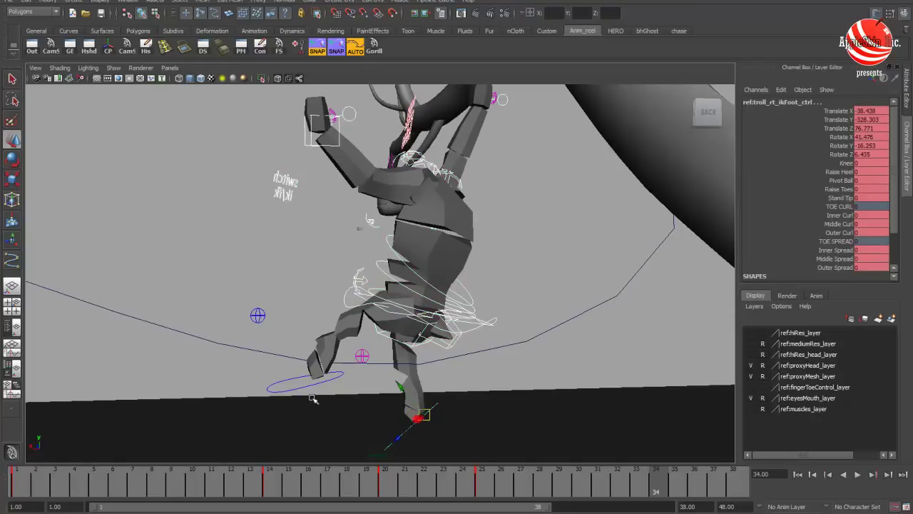
right_click_drag(350, 399, 335, 363, "alt")
middle_click_drag(336, 362, 436, 370, "alt")
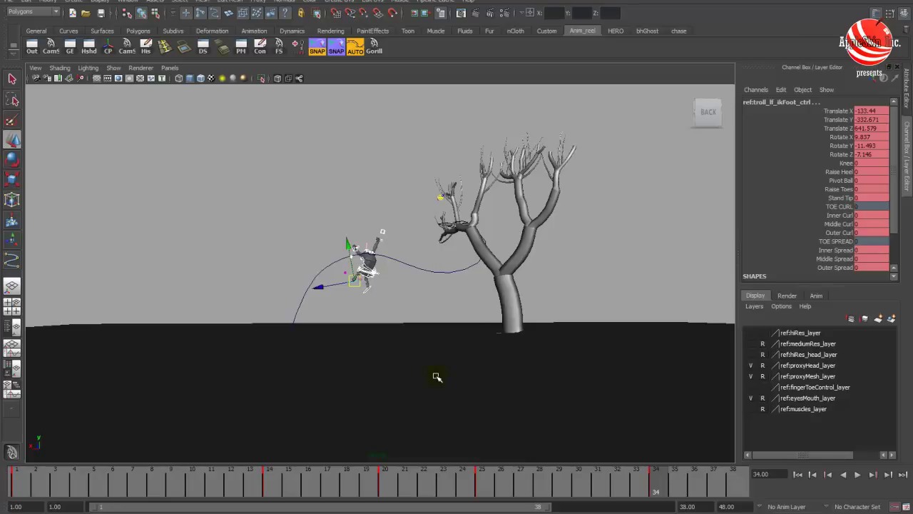
middle_click_drag(437, 376, 473, 379)
scroll(461, 379, "down", 2)
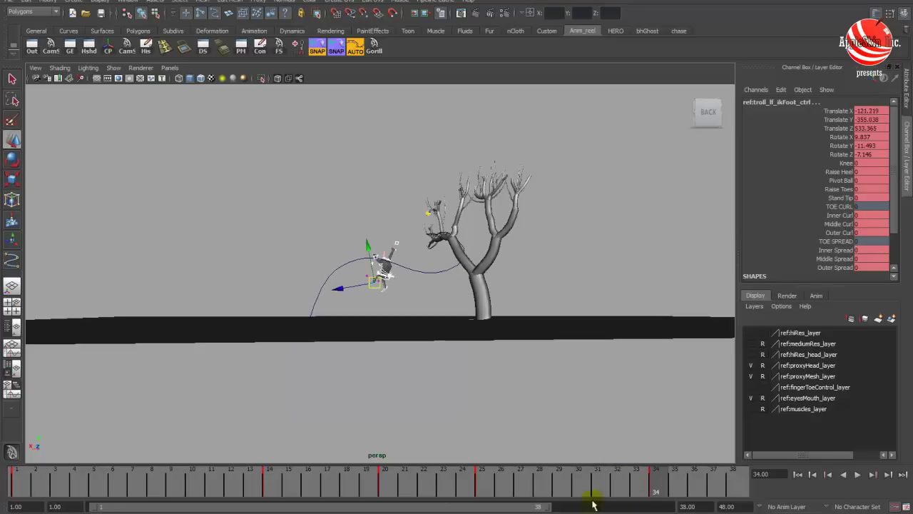
Scrub up to frame 34 and compare the rig's pose with the ape's release in the reference video
left_click_drag(466, 396, 490, 393, "alt")
left_click_drag(336, 478, 651, 493)
key("f")
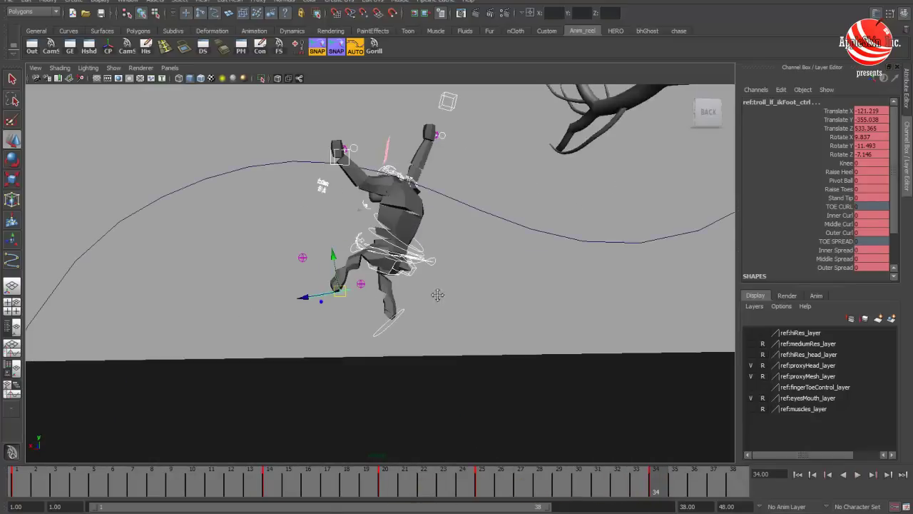
left_click(436, 305)
left_click(349, 513)
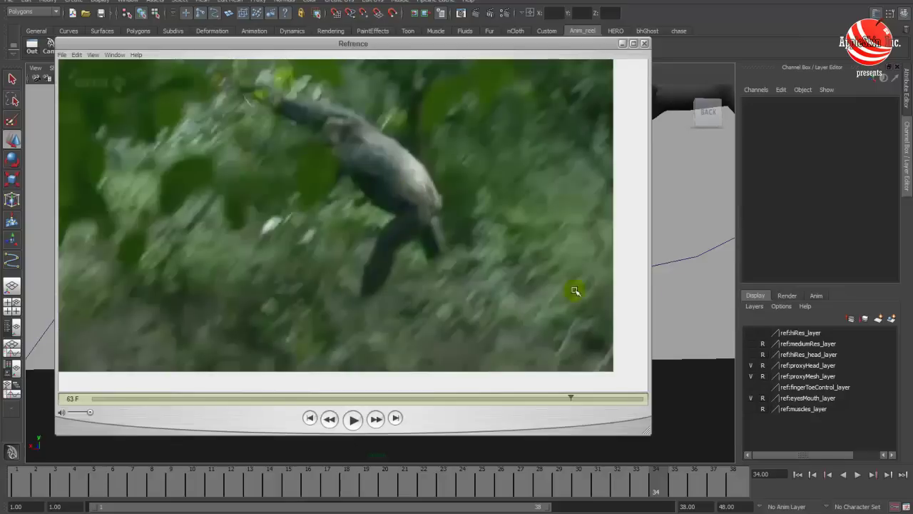
left_click(676, 291)
At frame 34, rotate the centre of gravity so the torso bends forward above the legs
left_click_drag(675, 285, 411, 234, "alt")
left_click(429, 290)
key("e")
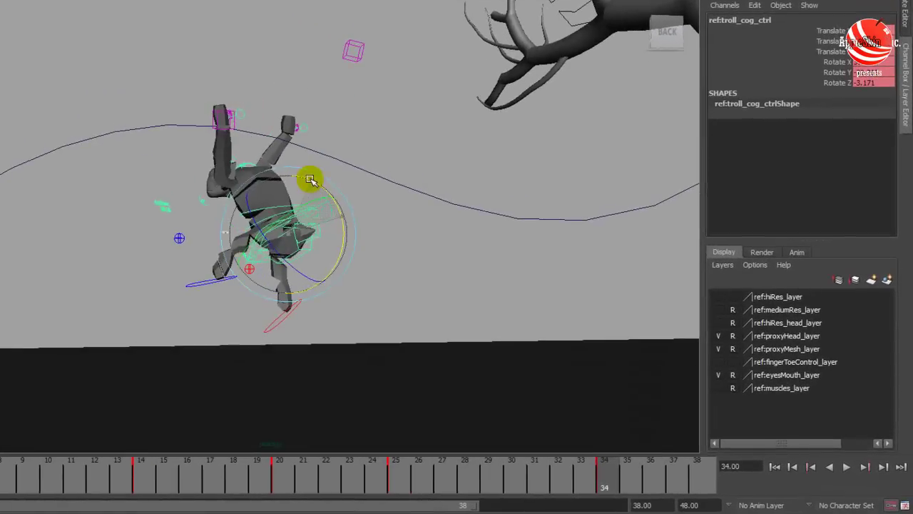
left_click_drag(310, 179, 318, 177)
left_click_drag(374, 190, 524, 256, "alt")
left_click_drag(314, 222, 282, 247)
left_click_drag(211, 217, 229, 225)
Move the left hand control down and forward so the arm reaches out in front of the chest
left_click(259, 144)
left_click_drag(293, 182, 239, 175, "alt")
key("w")
middle_click_drag(241, 178, 209, 226)
left_click_drag(214, 228, 162, 232, "alt")
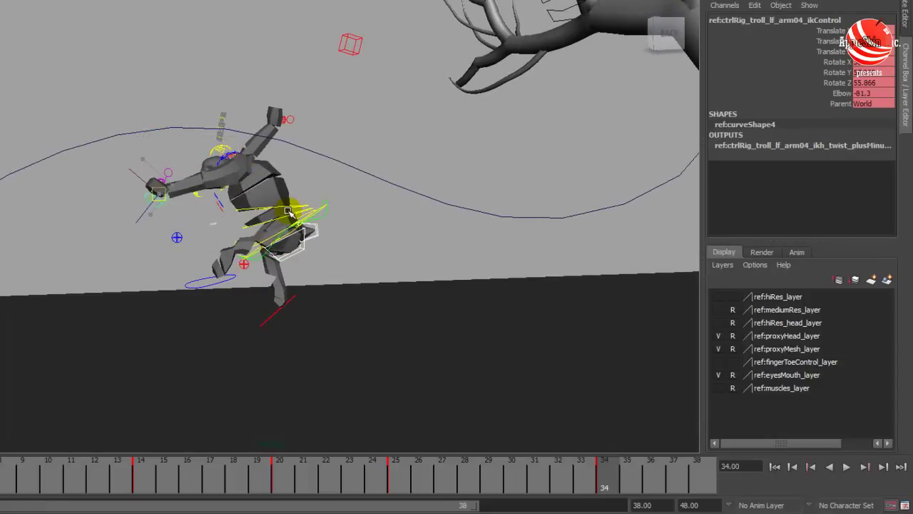
Move the right hand control ahead of the head and rotate it to about 190.1 in Z
left_click(356, 44)
middle_click_drag(359, 46, 255, 184)
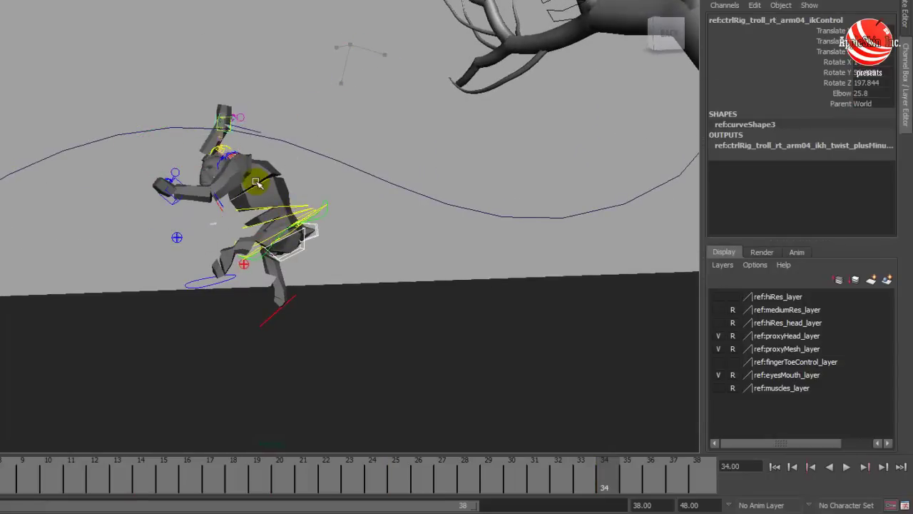
left_click_drag(297, 200, 579, 206, "alt")
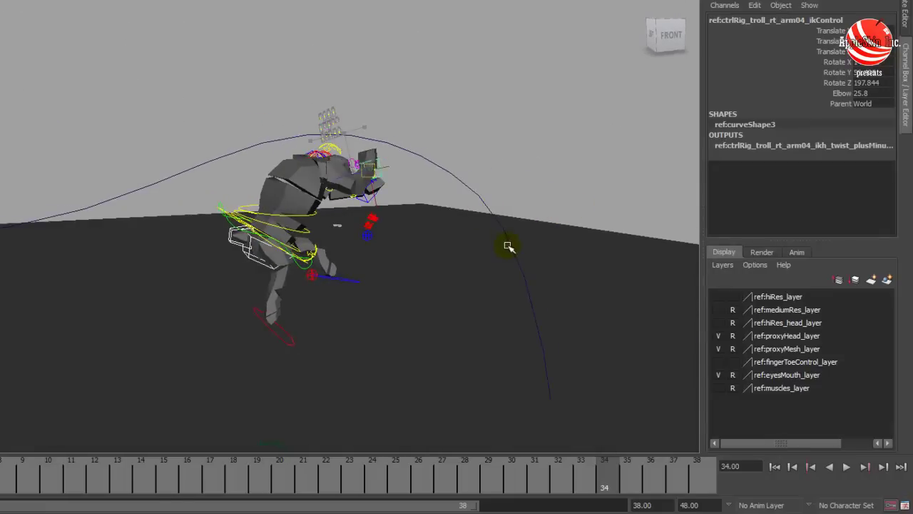
left_click_drag(521, 275, 143, 197, "alt")
key("e")
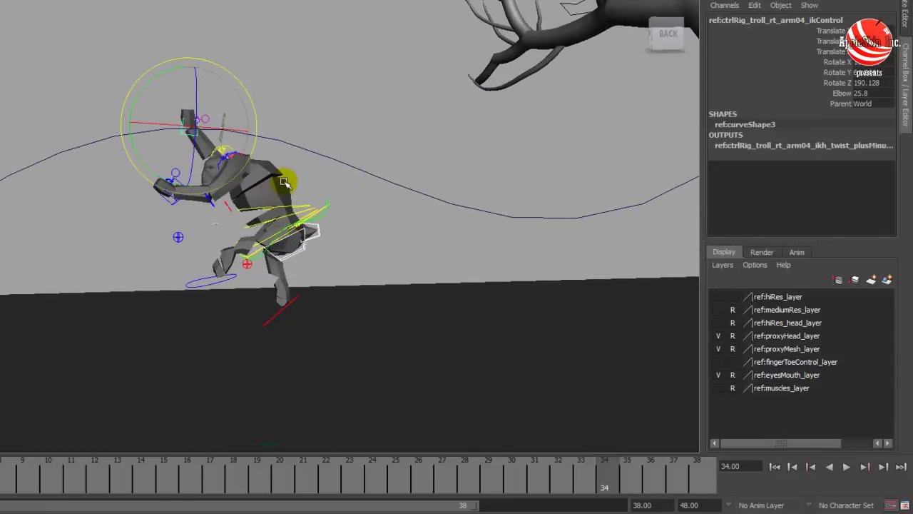
left_click_drag(300, 182, 314, 187, "alt")
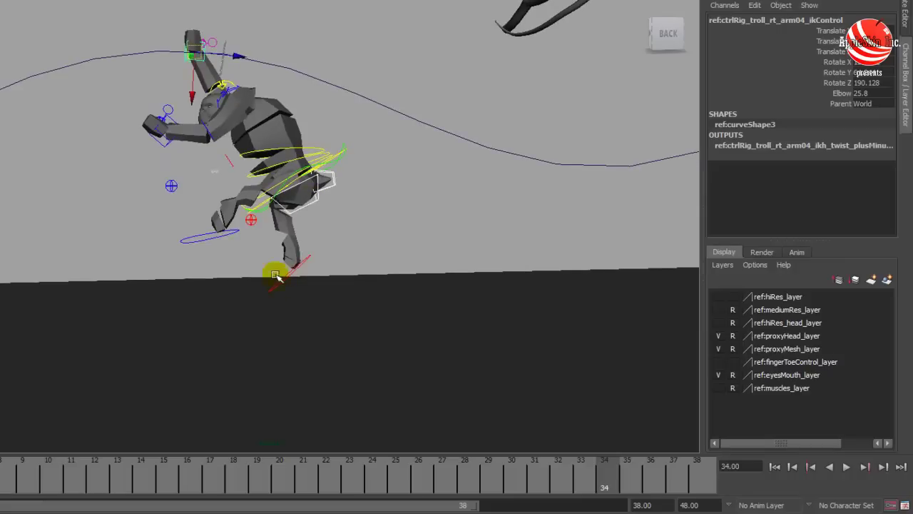
Move both foot controls closer under the body and rotate the left foot to about -6.2 in Z
left_click(279, 276)
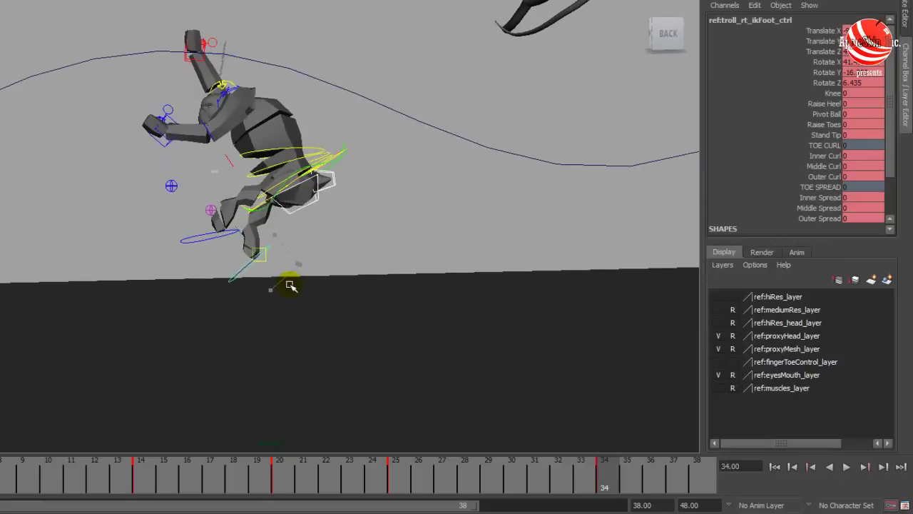
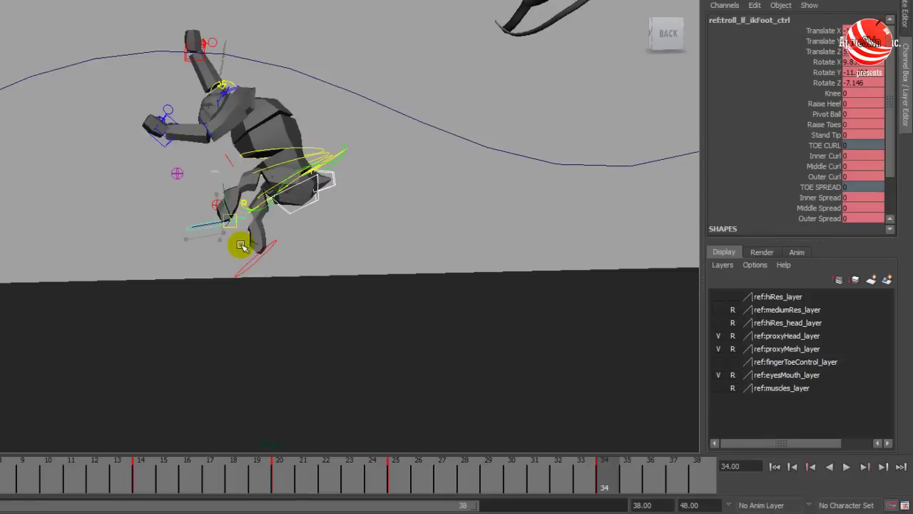
left_click_drag(241, 246, 412, 244, "alt")
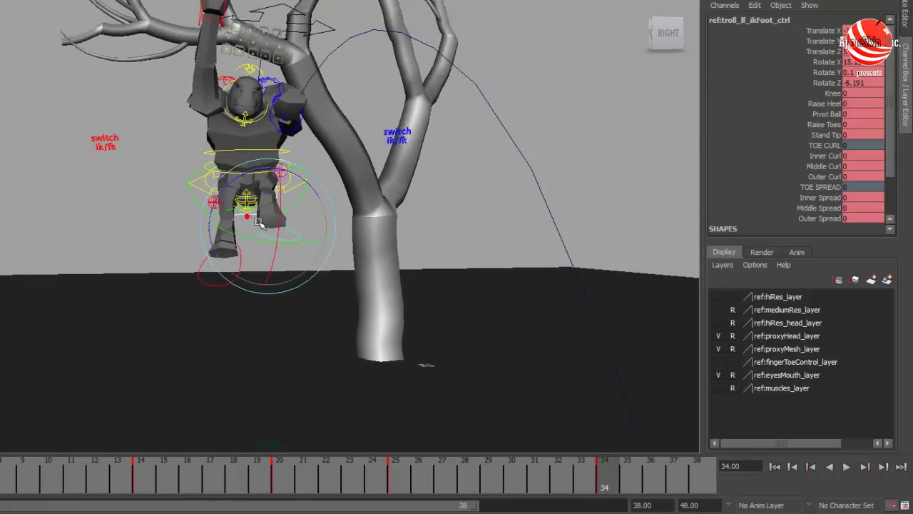
left_click(114, 199)
key("bracketleft")
key("bracketleft")
key("bracketleft")
Rotate the pelvis control at frame 34 to adjust the hips in the airborne pose
left_click(348, 186)
left_click_drag(383, 171, 368, 155)
left_click_drag(368, 155, 420, 181, "alt")
right_click_drag(420, 182, 287, 144, "alt")
middle_click_drag(287, 145, 253, 112, "alt")
left_click_drag(252, 112, 339, 136, "alt")
middle_click_drag(340, 136, 339, 209, "alt")
right_click_drag(339, 209, 301, 209, "alt")
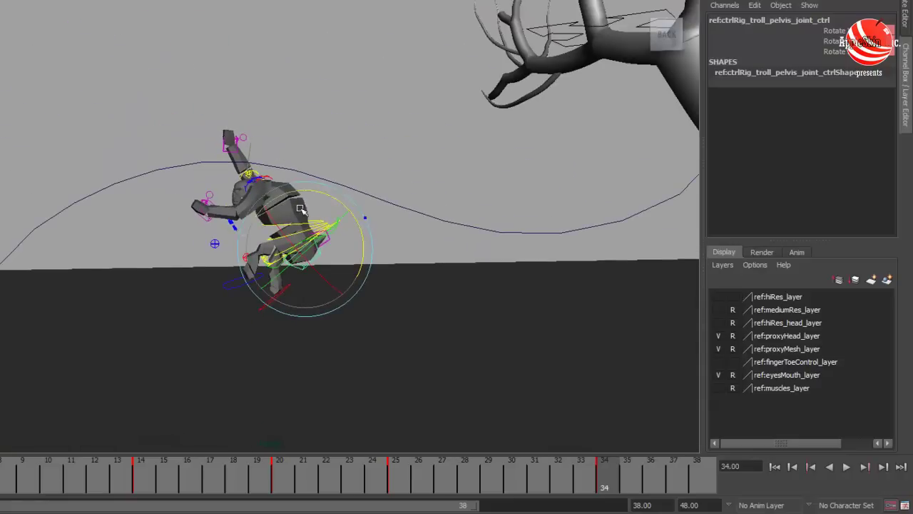
left_click_drag(411, 252, 416, 318, "alt")
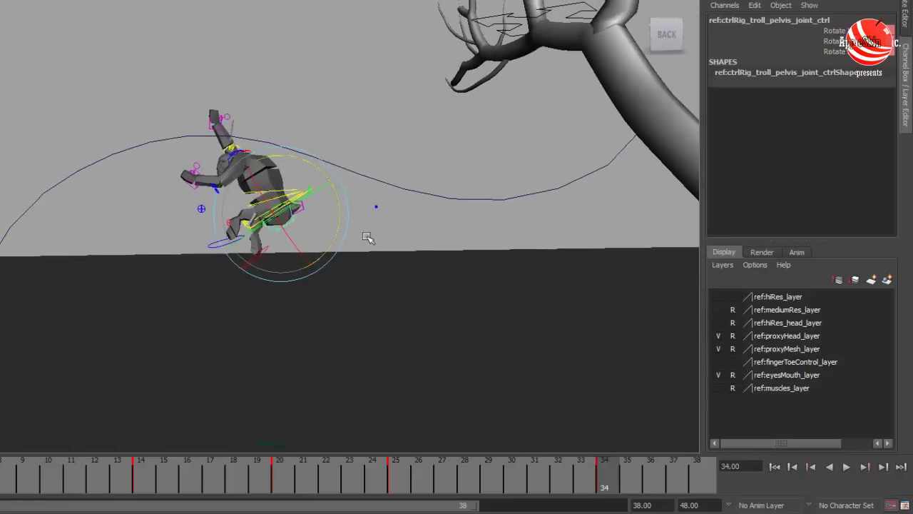
Scrub and play the animation to review the revised release, ending on frame 34
mouse_move(450, 480)
left_mouse_down()
mouse_move(407, 483)
mouse_move(624, 491)
mouse_move(178, 505)
mouse_move(0, 497)
left_mouse_up()
middle_click_drag(379, 284, 333, 276, "alt")
right_click_drag(333, 275, 254, 297, "alt")
key("alt+v")
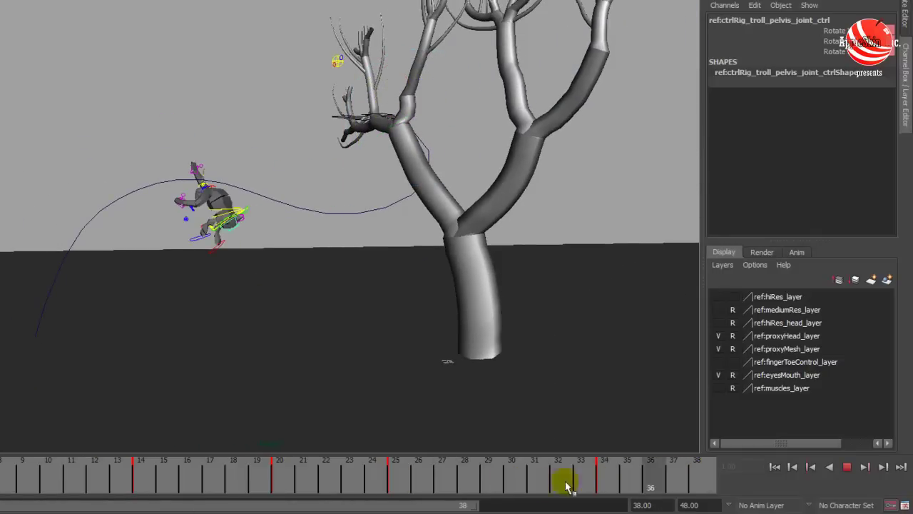
key("alt+v")
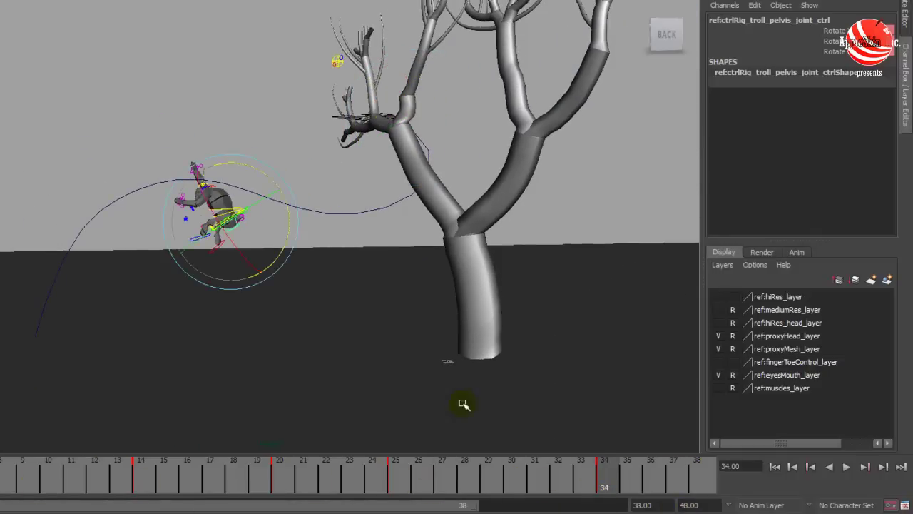
right_click_drag(465, 404, 441, 316, "alt")
middle_click_drag(441, 316, 465, 304, "alt")
Select all the rig's controls and scrub up to frame 34, examining the airborne pose against the path curve
left_click(364, 1)
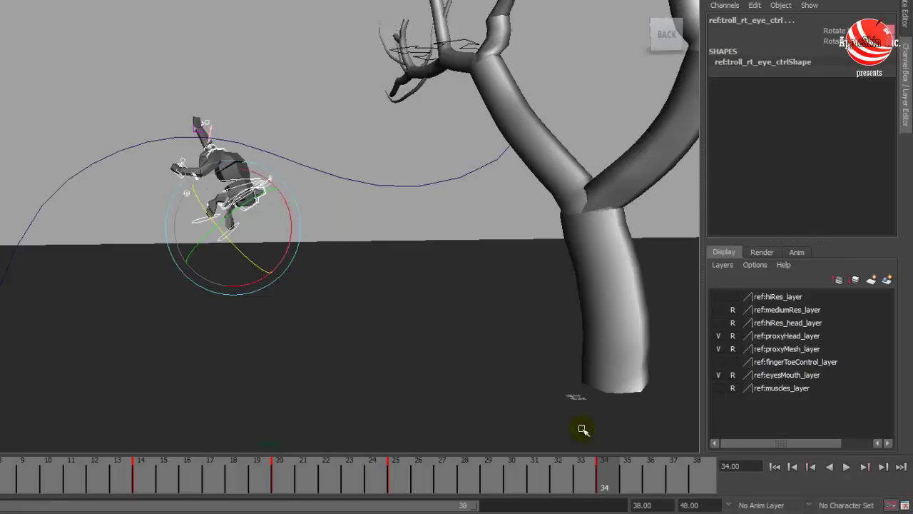
right_click_drag(582, 429, 343, 276, "alt")
left_click_drag(360, 269, 393, 271, "alt")
left_click_drag(474, 492, 607, 491)
middle_click_drag(274, 255, 271, 247, "alt")
right_click_drag(271, 246, 322, 271, "alt")
Edit the path curve's control vertices, pulling those around the hump and landing end down to flatten the arc
left_click(179, 145)
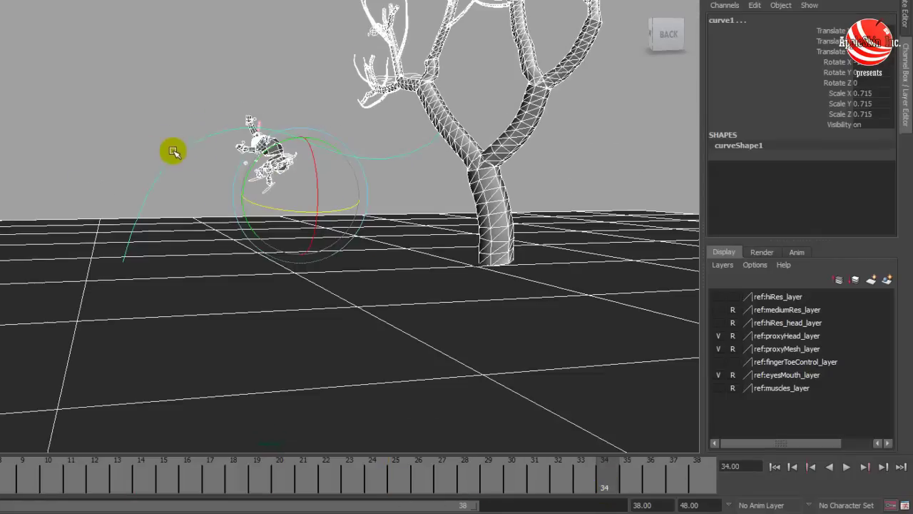
left_click(188, 146)
right_click_drag(179, 147, 103, 143)
left_click_drag(328, 171, 327, 172)
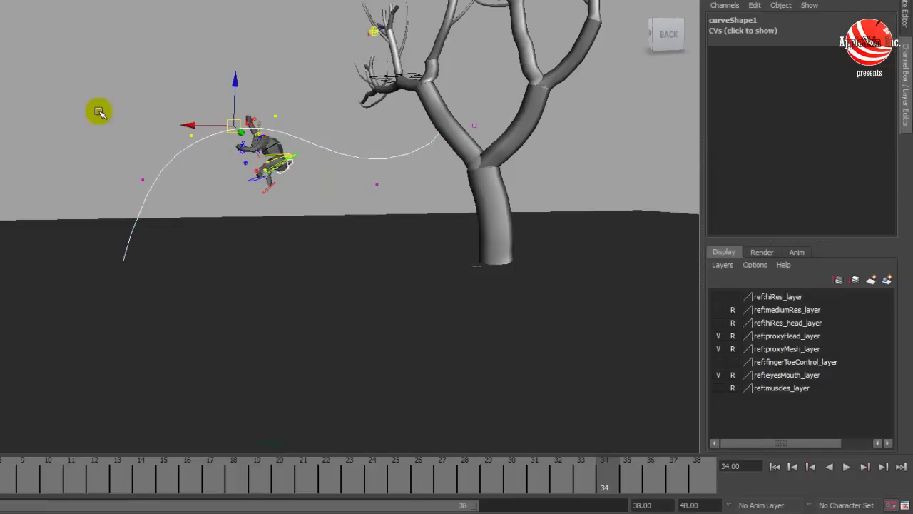
left_click_drag(209, 143, 223, 187)
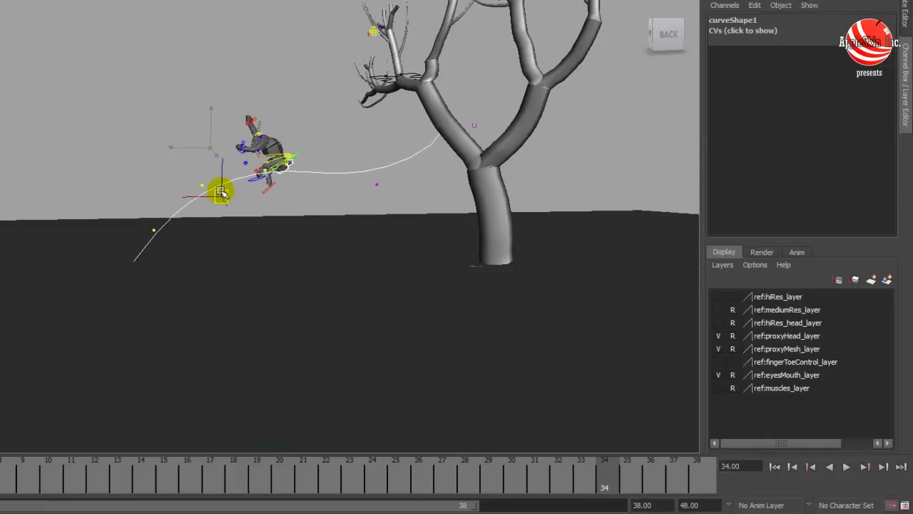
middle_click_drag(428, 297, 423, 284, "alt")
Play the jump against the lowered path curve and examine the rig closely at frame 34
key("alt+v")
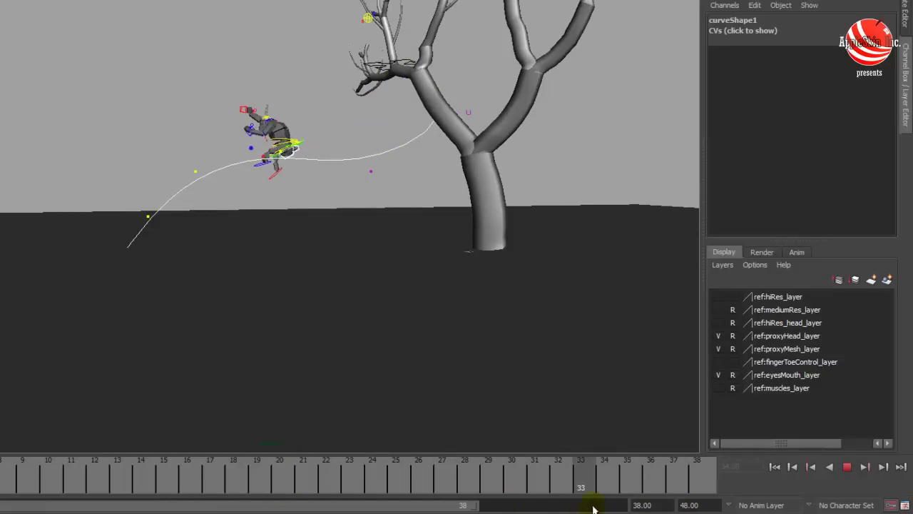
key("alt+v")
scroll(349, 233, "up", 5)
middle_click_drag(316, 171, 304, 306, "alt")
left_click_drag(303, 305, 347, 149, "alt")
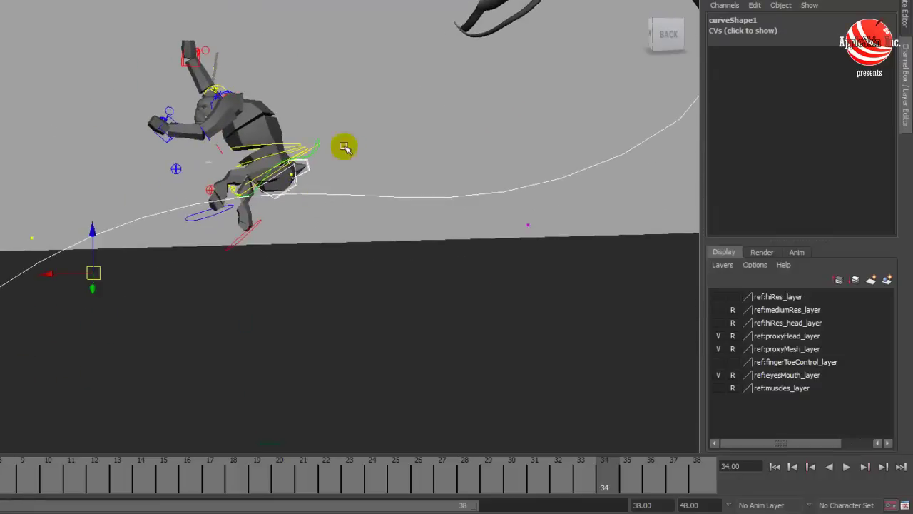
At frame 34, move both hands, both feet and the centre of gravity together onto the lowered curve, centre of gravity at about -95.5, -406.6, 456.2
left_click(346, 148)
right_click_drag(218, 184, 357, 179, "alt")
middle_click_drag(342, 208, 344, 240, "alt")
left_click(154, 244)
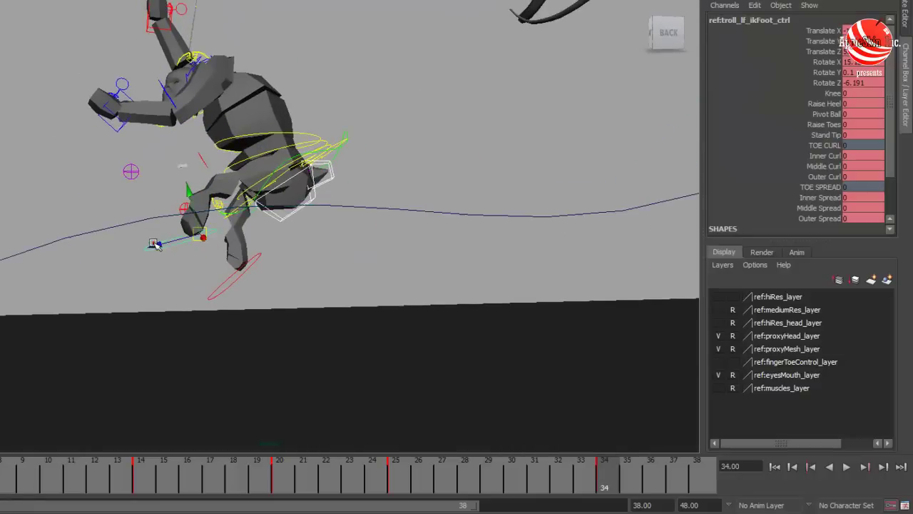
left_click(113, 123)
middle_click_drag(172, 70, 176, 134, "alt")
left_click(144, 89)
left_click_drag(214, 107, 274, 186, "alt")
right_click_drag(471, 200, 600, 203, "alt")
left_click(428, 221)
right_click_drag(428, 221, 55, 180, "alt")
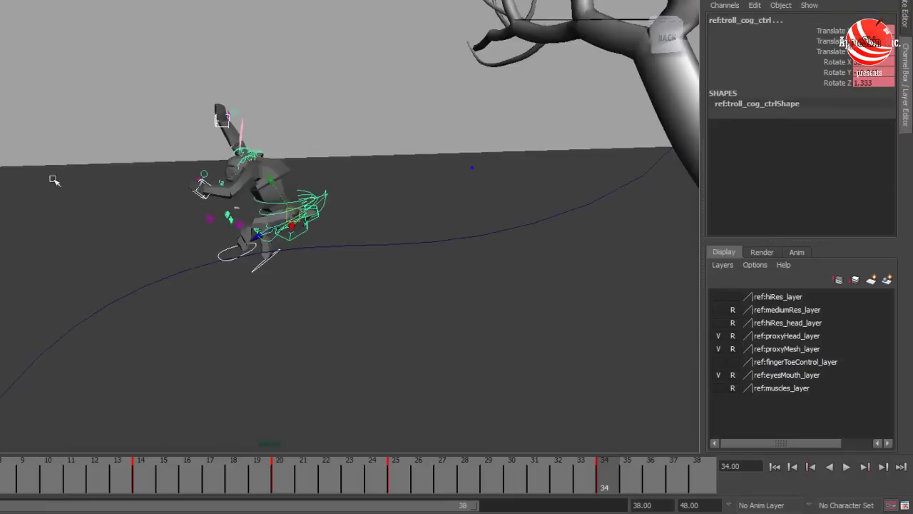
left_click_drag(191, 227, 208, 184, "alt")
right_click_drag(318, 246, 359, 235, "alt")
middle_click_drag(407, 241, 408, 247)
left_click_drag(407, 247, 464, 271, "alt")
Try a key for the selected controls at frame 29, scrub the motion and delete that key
left_click_drag(599, 472, 491, 488)
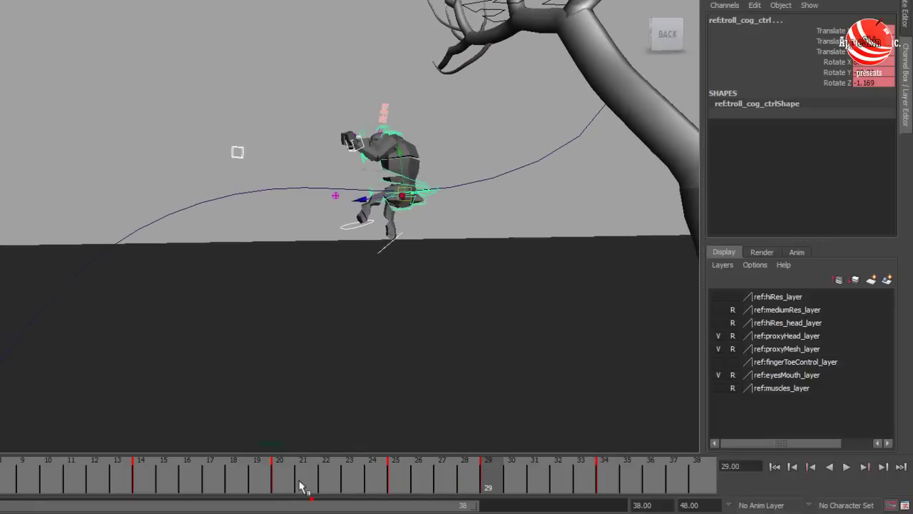
left_click_drag(292, 481, 494, 476)
left_click(400, 473)
right_click(494, 475)
left_click(517, 339)
Scrub repeatedly through the timeline up to frame 38, reviewing the swing and the release from the branch
left_click_drag(348, 485, 605, 483)
left_click_drag(201, 474, 706, 501)
right_click_drag(382, 286, 284, 286, "alt")
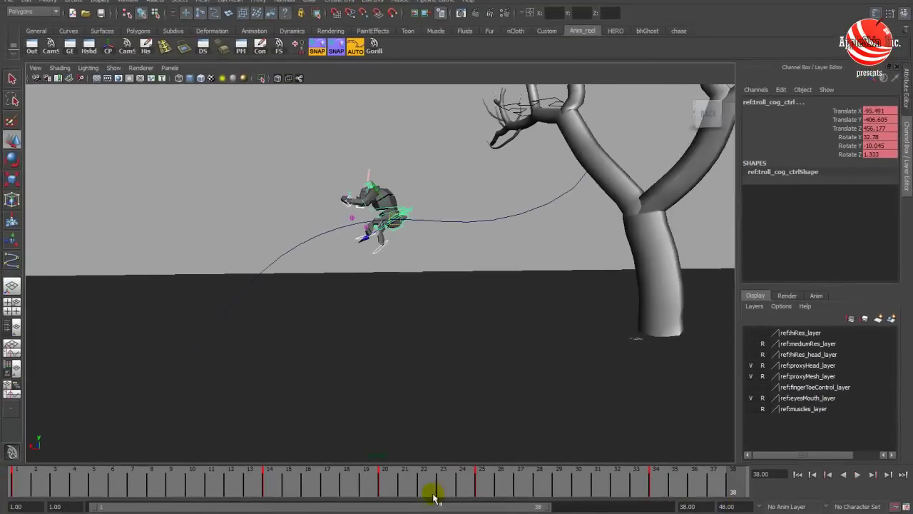
left_click_drag(434, 497, 735, 505)
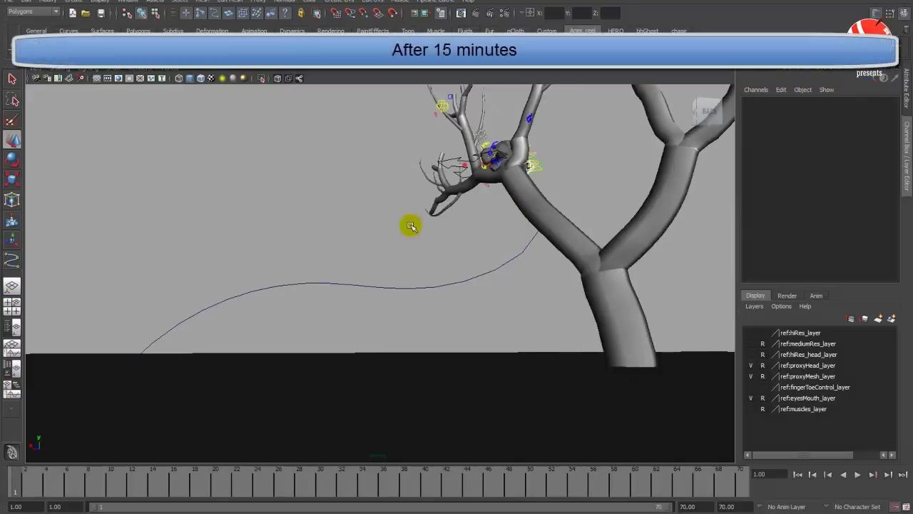
Select all the rig's controls and play the 70-frame animation
mouse_move(415, 245)
left_mouse_down("alt")
mouse_move(401, 253)
mouse_move(415, 262)
mouse_move(405, 258)
left_mouse_up("alt")
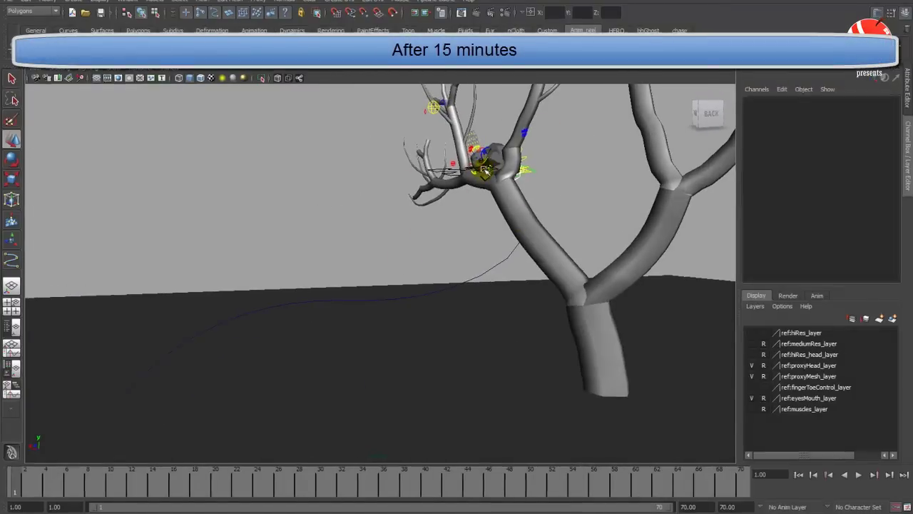
left_click_drag(489, 211, 458, 207, "alt")
left_click(380, 52)
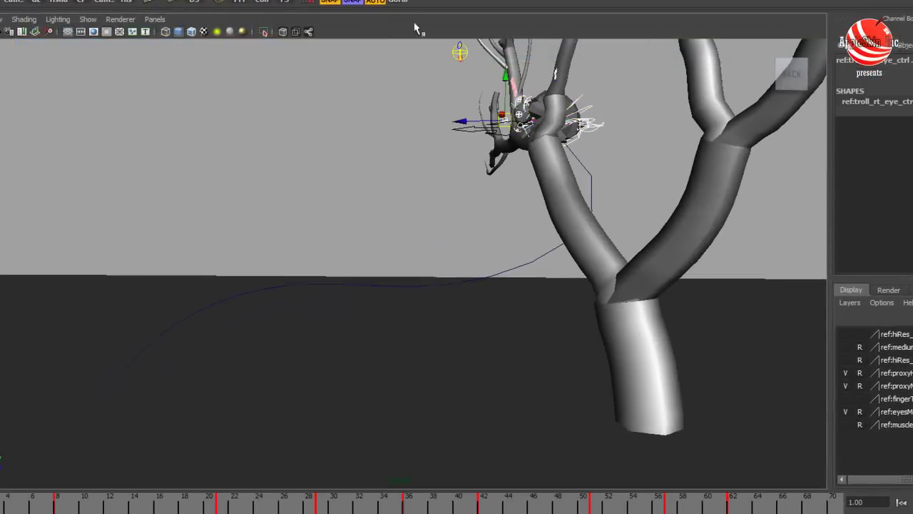
right_click_drag(411, 161, 382, 156, "alt")
right_click_drag(407, 125, 394, 123, "alt")
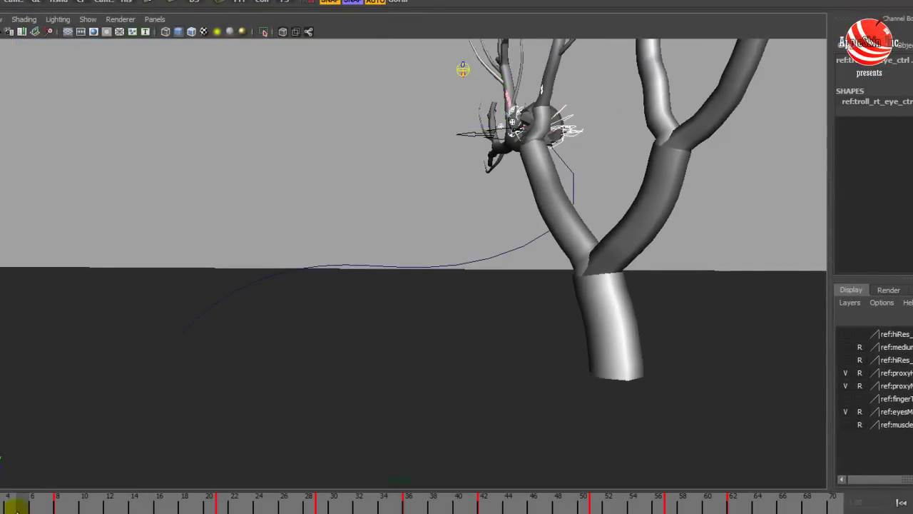
key("alt+v")
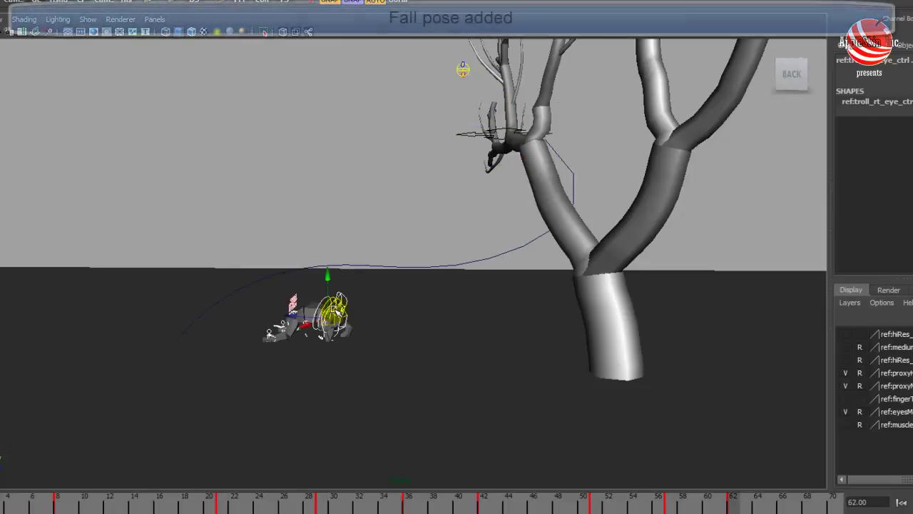
Examine the fall pose at frame 62 up close and step back and forth through the preceding key poses
left_click_drag(335, 310, 359, 304, "alt")
right_click_drag(364, 310, 603, 214, "alt")
middle_click_drag(603, 215, 423, 163, "alt")
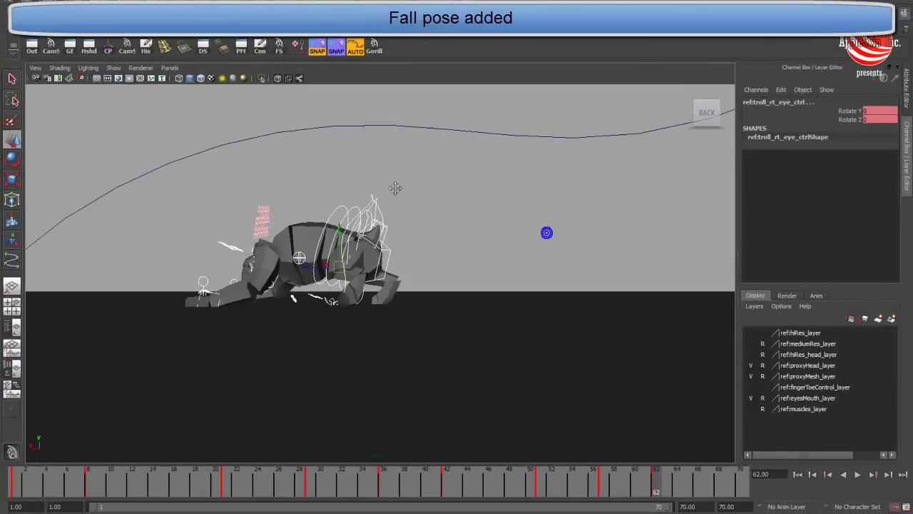
right_click_drag(393, 198, 346, 241, "alt")
middle_click_drag(346, 240, 322, 304, "alt")
key("comma")
key("comma")
key("comma")
key("comma")
key("comma")
key("period")
key("period")
key("period")
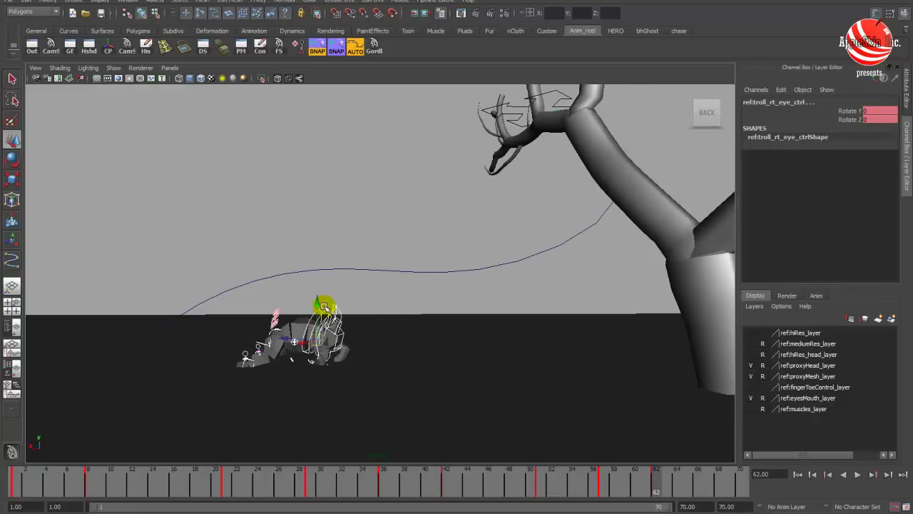
left_click_drag(325, 307, 338, 308, "alt")
Reselect all the rig's controls, step through the key poses up to frame 62 and play back the whole jump
left_click(362, 300)
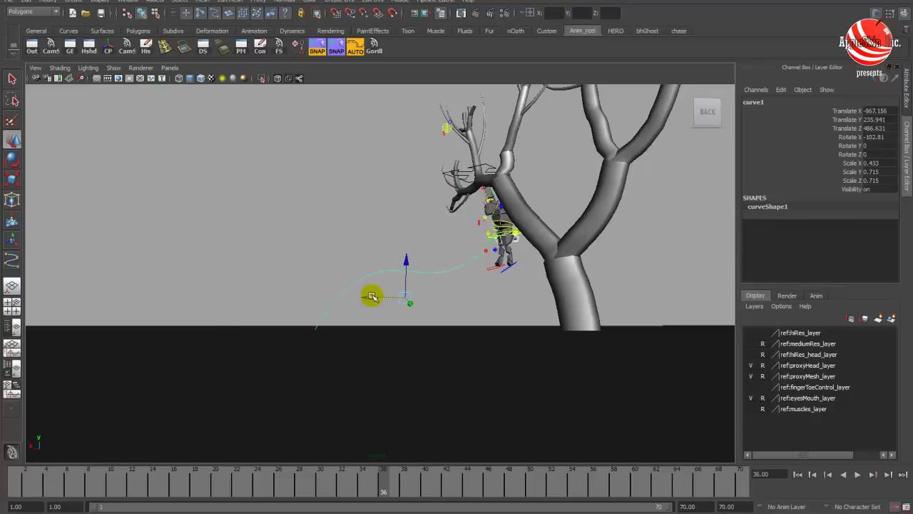
left_click(396, 158)
left_click(375, 47)
key("comma")
key("comma")
key("period")
key("period")
key("period")
key("period")
key("period")
key("period")
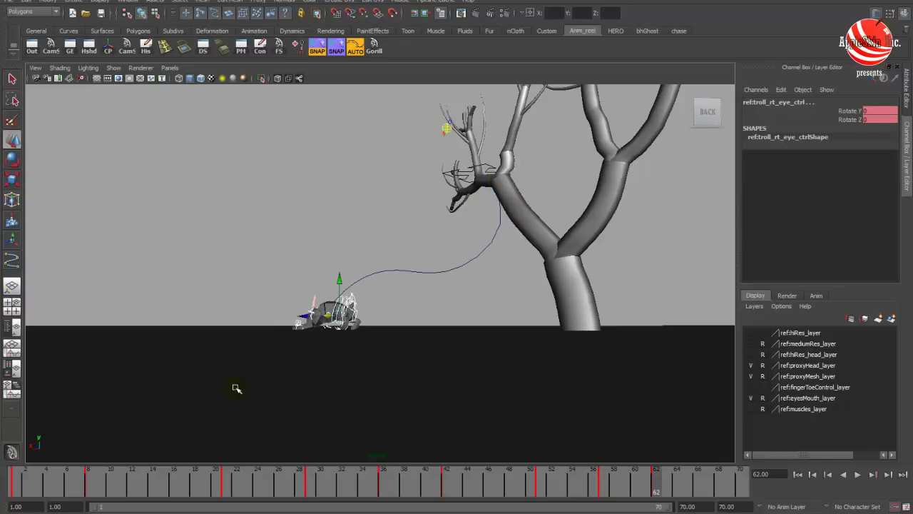
key("alt+v")
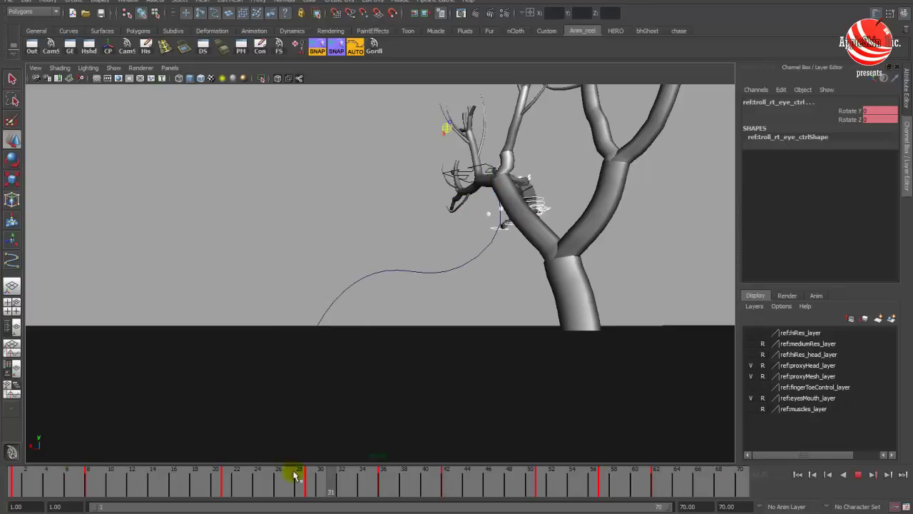
Delete the reference path curve that runs from the branch to the ground and play the animation
left_click(416, 270)
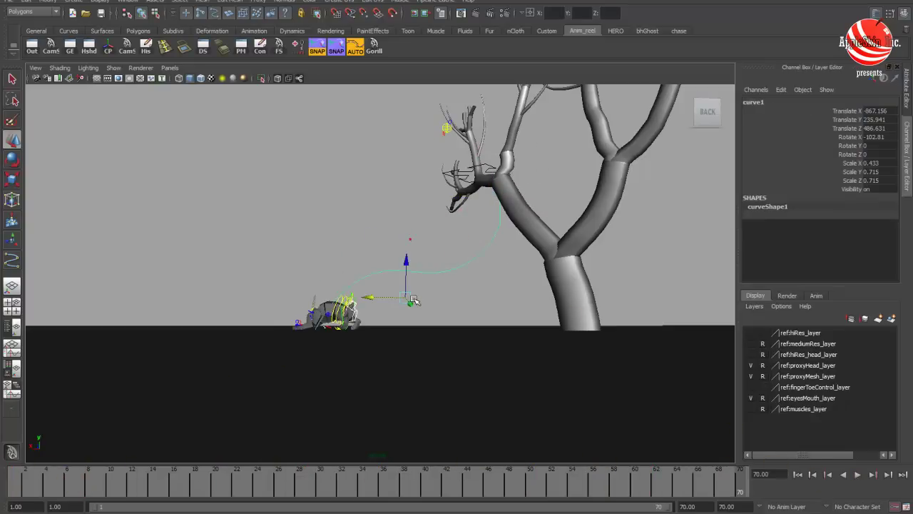
key("Delete")
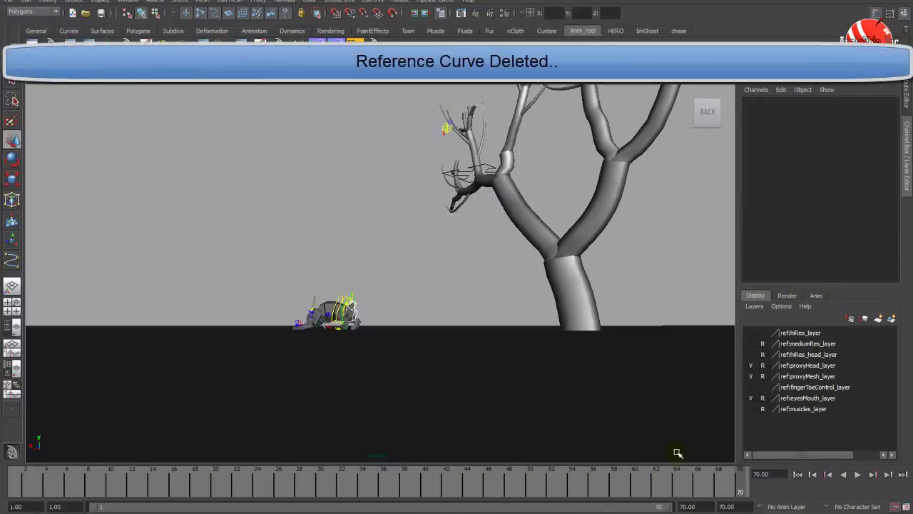
key("alt+v")
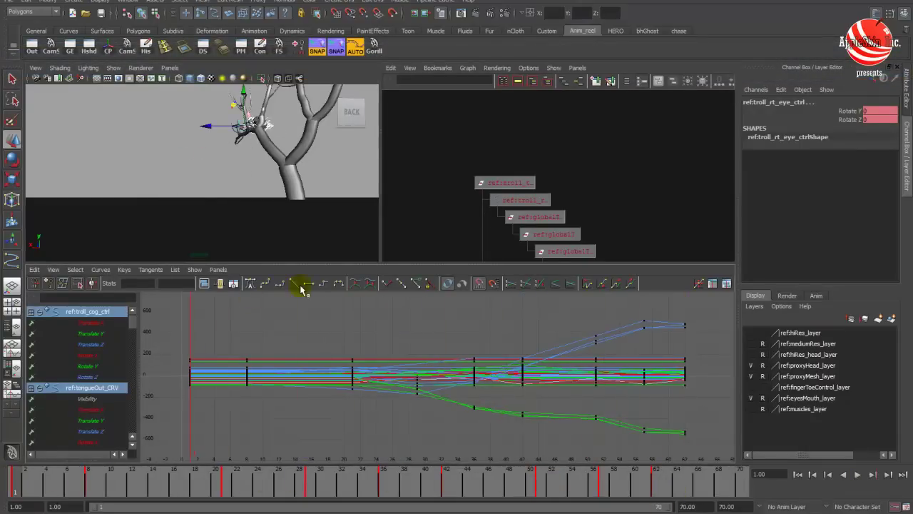
Change all keys of the selected rig controls to stepped tangents and scrub through the whole 70-frame range
left_click_drag(303, 346, 318, 434)
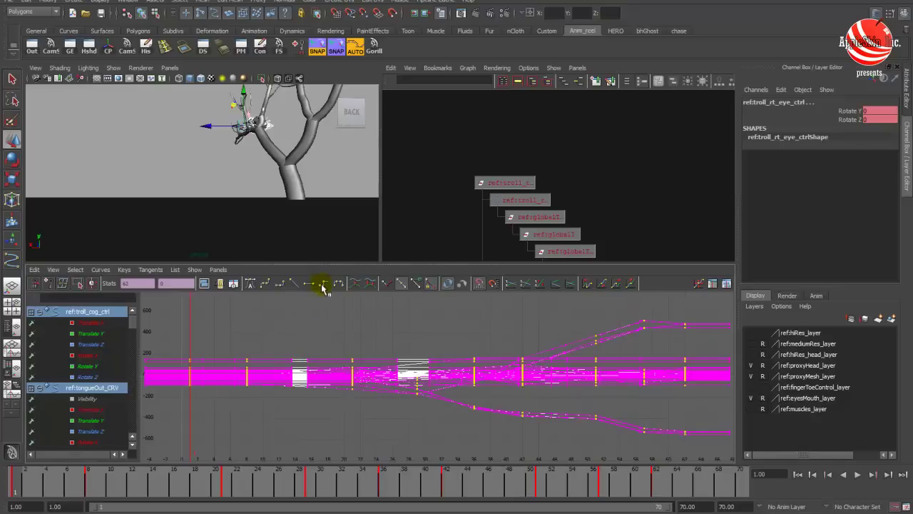
left_click(151, 270)
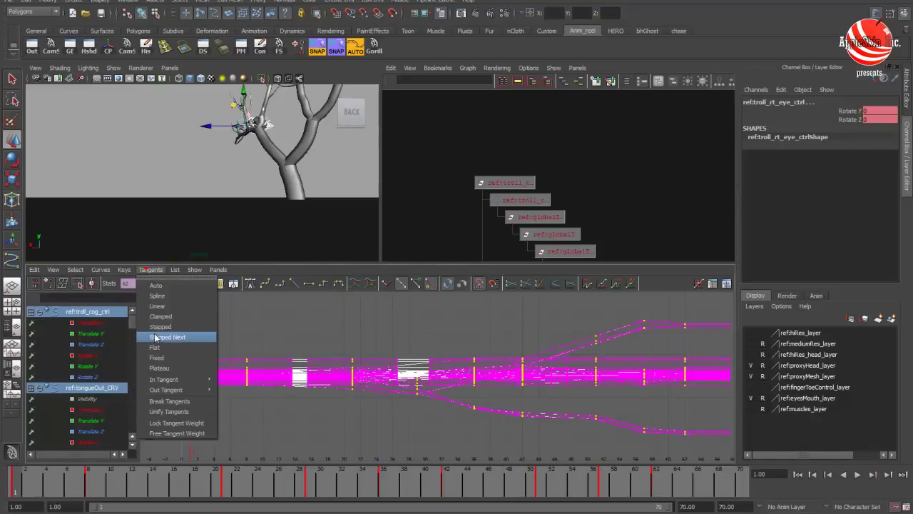
left_click(160, 328)
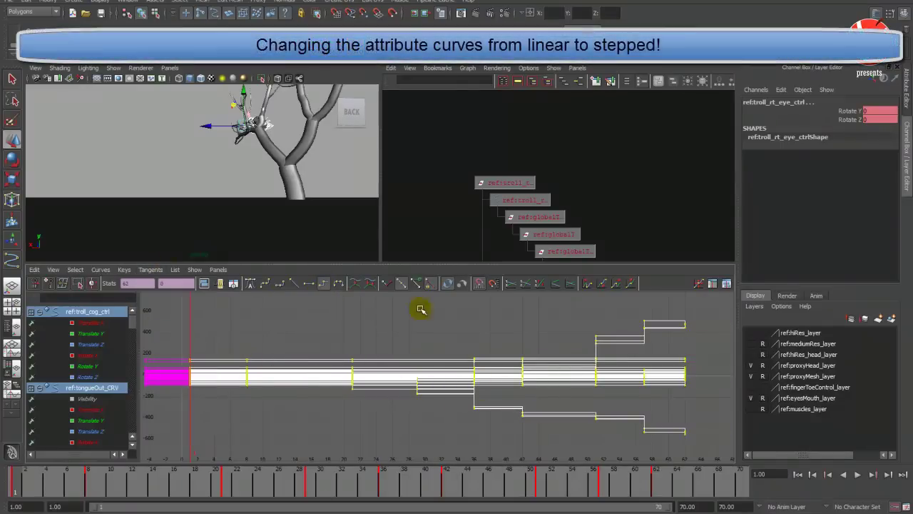
key("space")
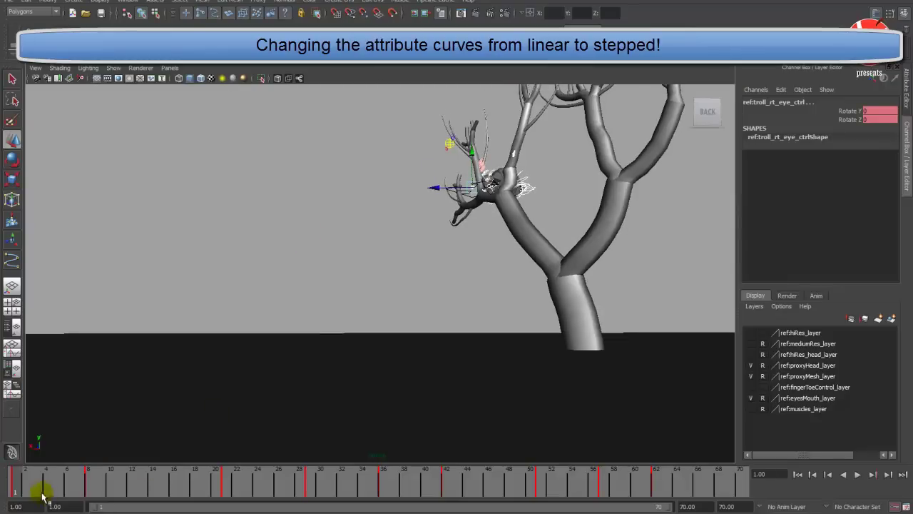
left_click_drag(40, 492, 720, 494)
left_click_drag(609, 492, 5, 489)
Select the right arm IK control of the crouched rig and give its animation curves stepped tangents
left_click_drag(342, 228, 402, 249, "alt")
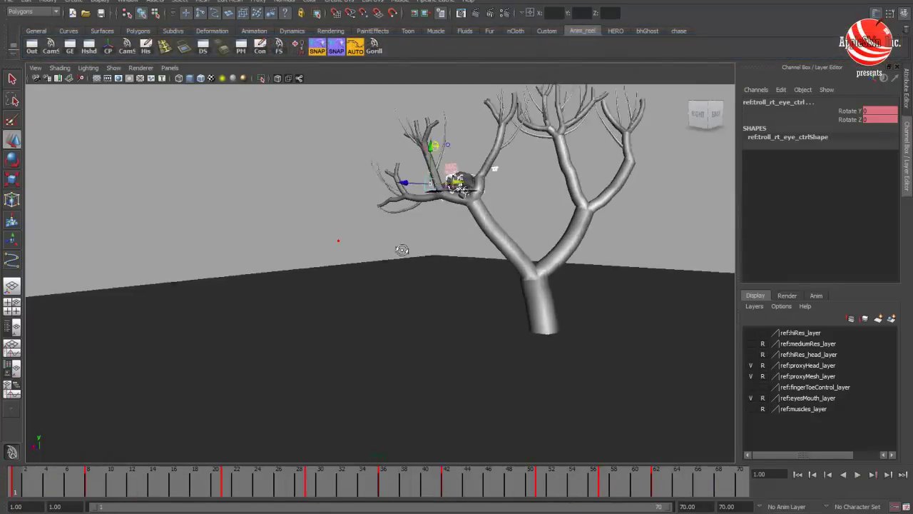
right_click_drag(402, 249, 717, 383, "alt")
middle_click_drag(718, 382, 669, 421, "alt")
right_click_drag(669, 421, 730, 349, "alt")
left_click(438, 250)
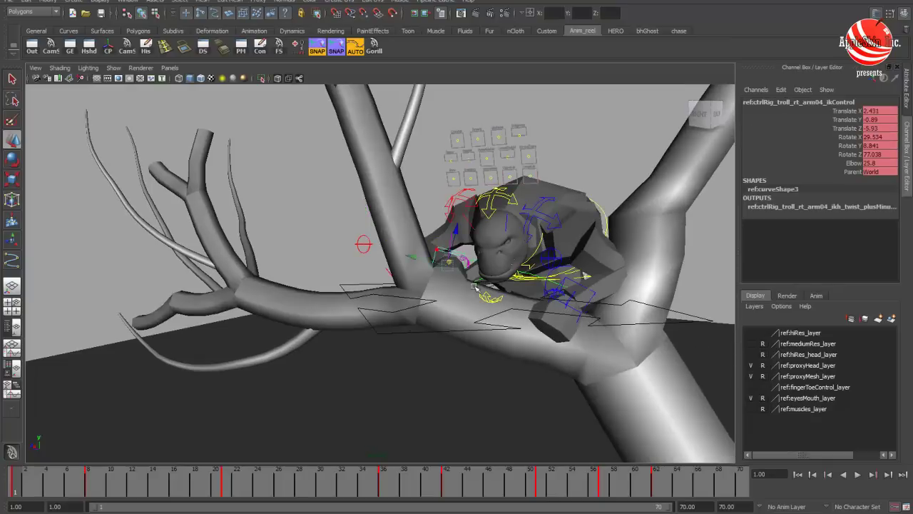
key("space")
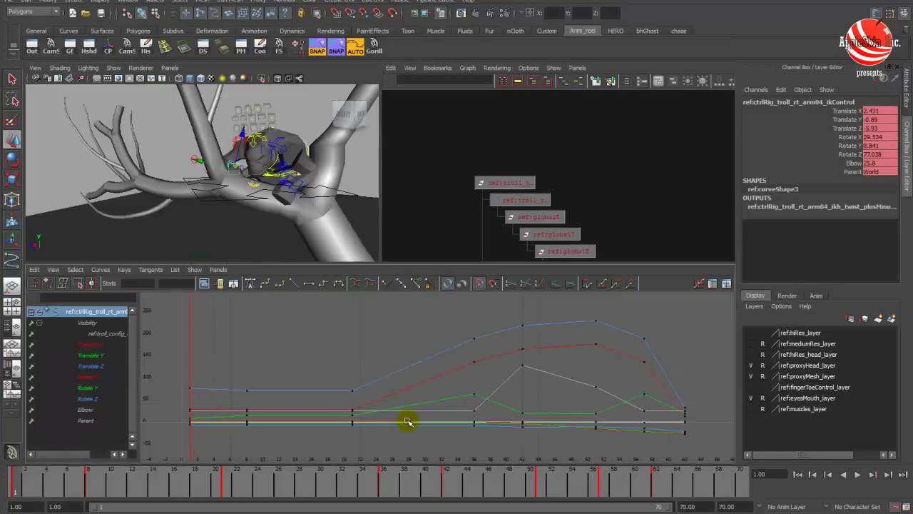
left_click(150, 270)
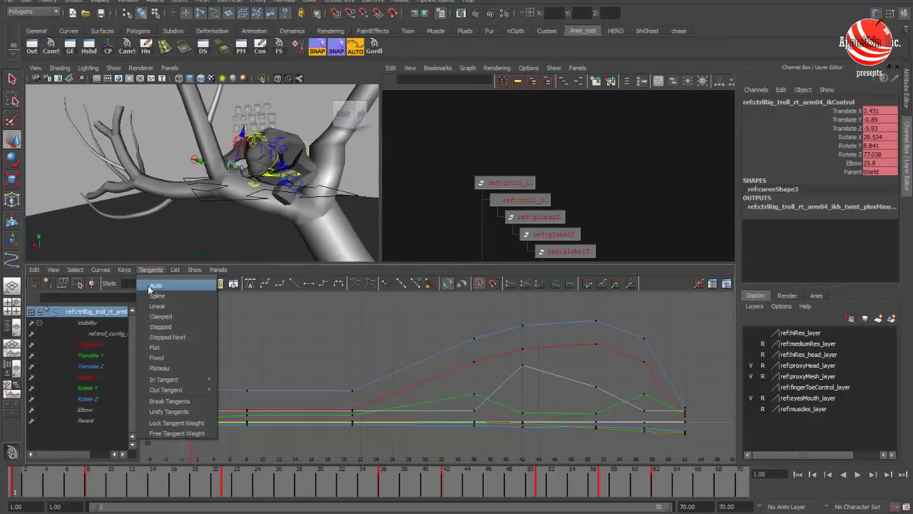
left_click(158, 327)
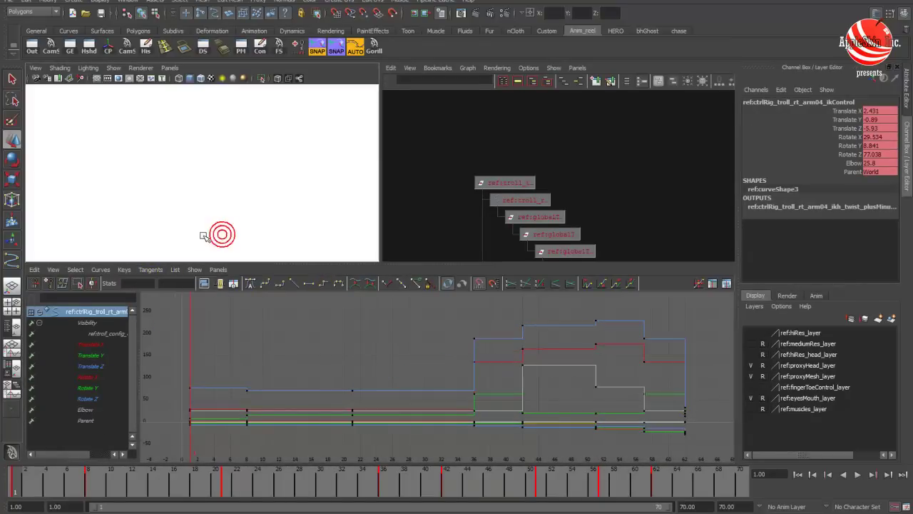
Clear the selection and play back the stepped animation with the tree and the ground in view
key("space")
left_click_drag(333, 260, 363, 197, "alt")
right_click_drag(364, 197, 267, 213, "alt")
left_click(269, 213)
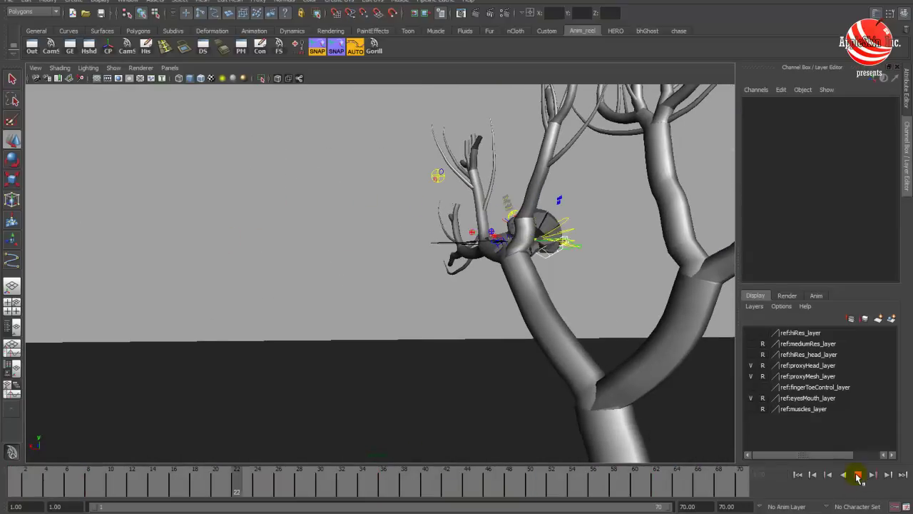
middle_click_drag(336, 346, 351, 285, "alt")
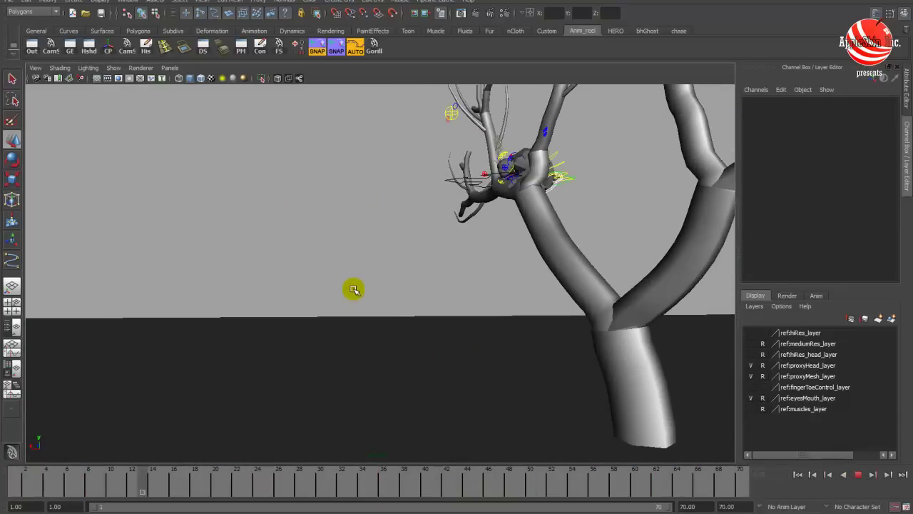
left_click(857, 475)
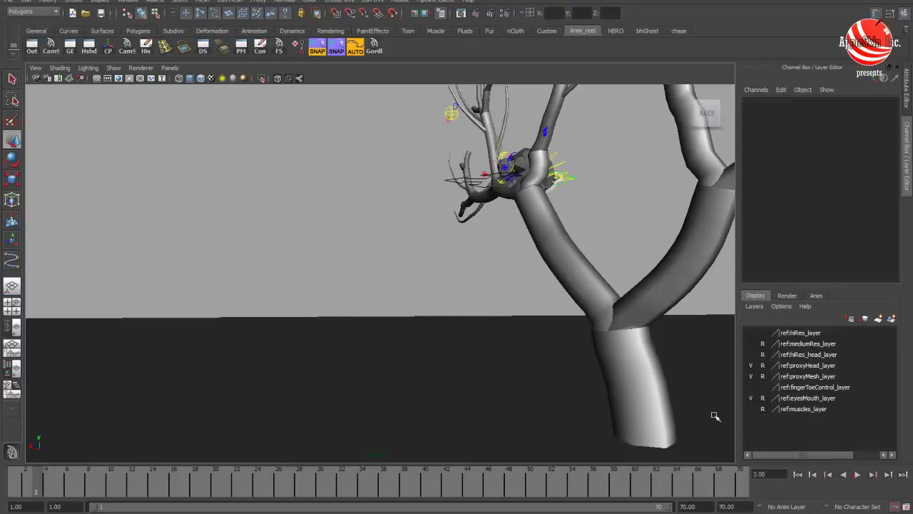
Select all the rig's controls and play back the stepped jump, checking the airborne pose at frame 51
left_click(373, 54)
left_click_drag(466, 223, 455, 234, "alt")
key("alt+v")
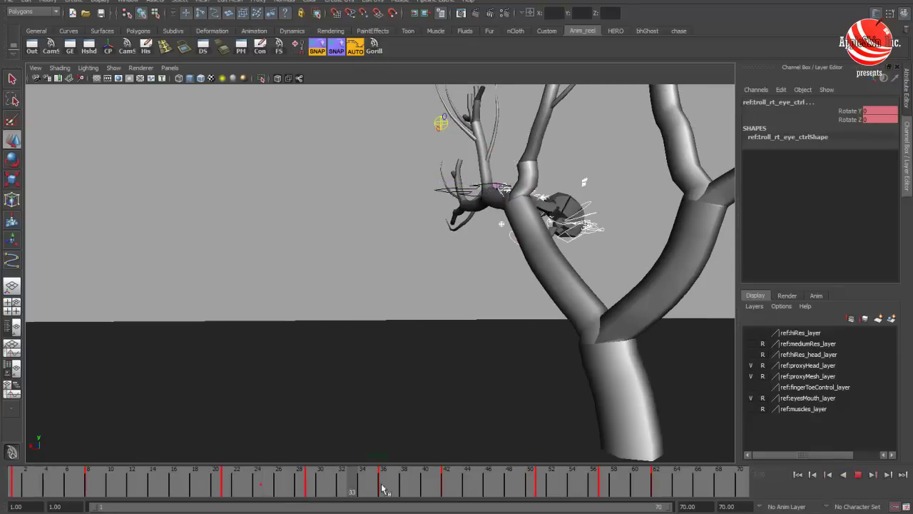
left_click_drag(363, 487, 537, 490)
left_click_drag(449, 382, 448, 367, "alt")
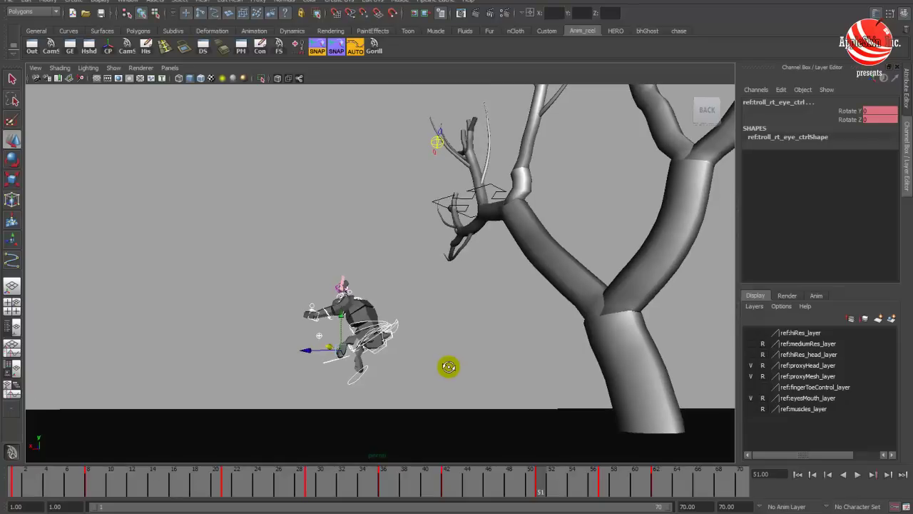
left_click(797, 474)
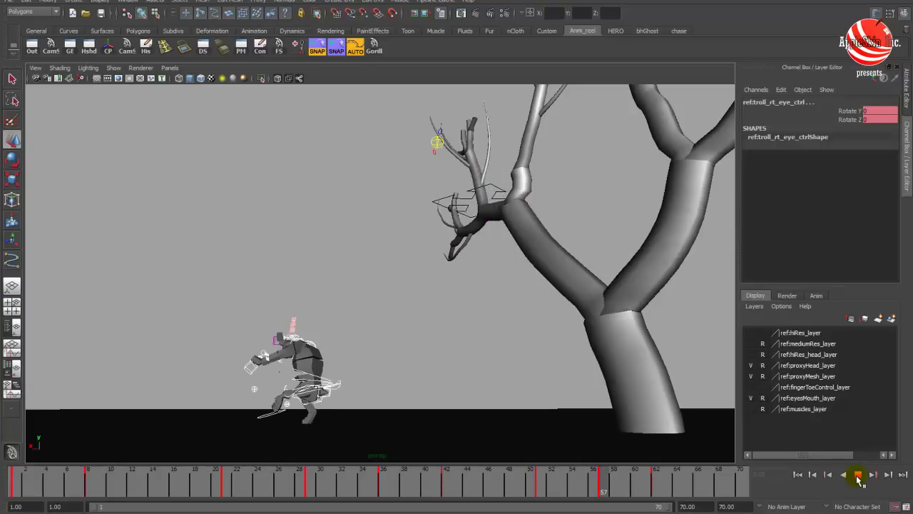
left_click(859, 475)
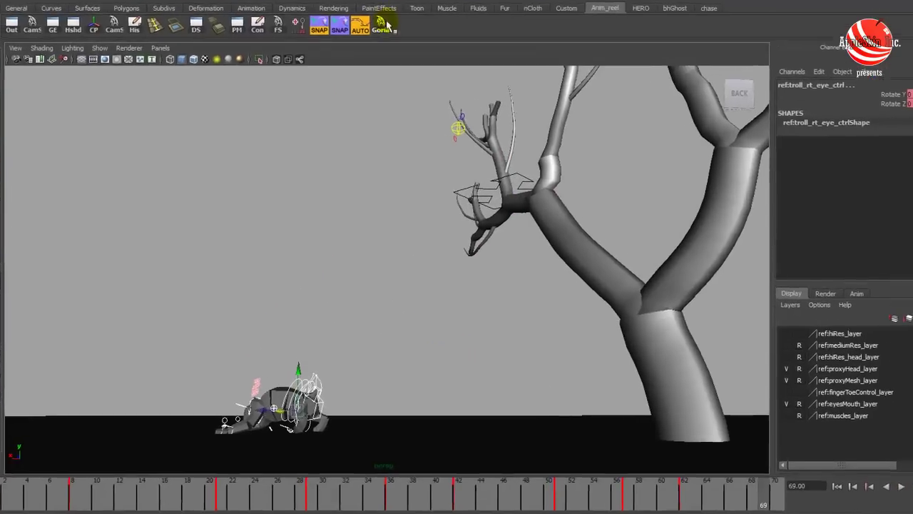
Play the gorilla reference video to compare its timing, and minimize it to return to the scene
left_click(386, 26)
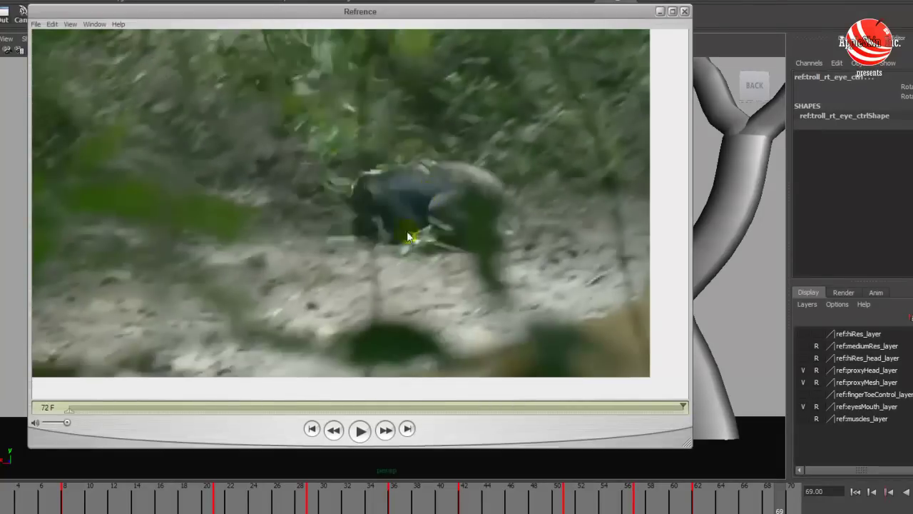
key("space")
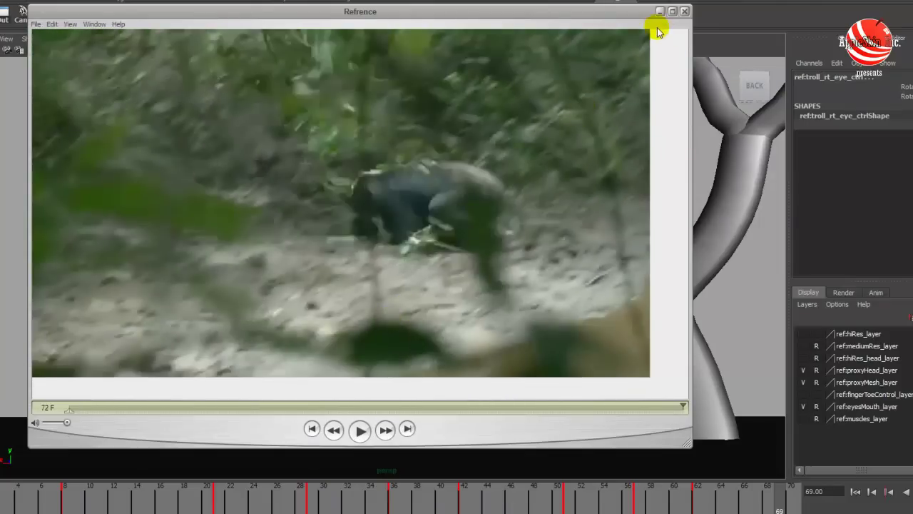
left_click(660, 12)
middle_click_drag(628, 204, 620, 190, "alt")
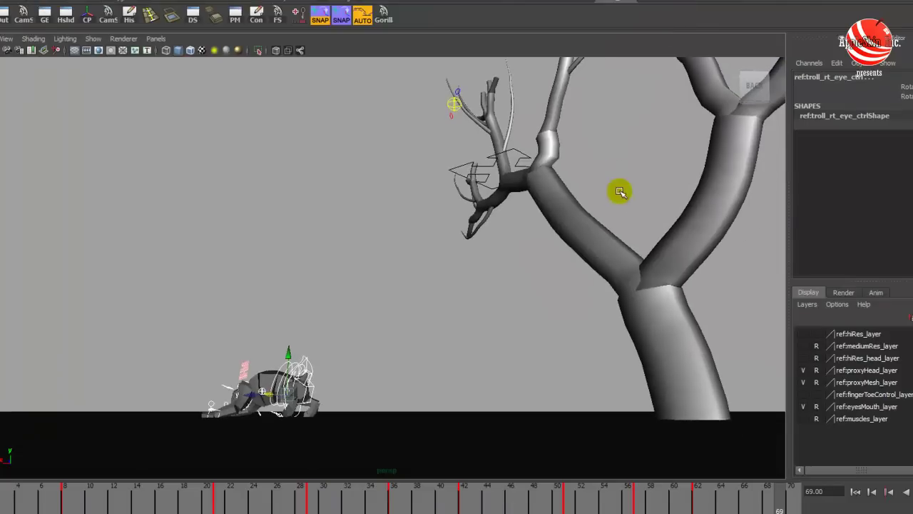
Try moving the frame 57 key to frame 56 and step through the key poses up to the landing at frame 62
left_click_drag(363, 504, 592, 492)
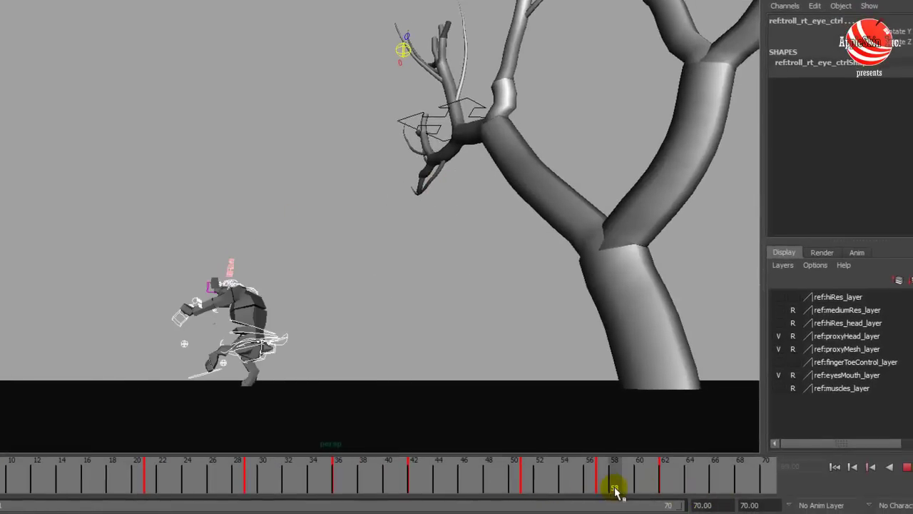
left_click(605, 488, "shift")
middle_click_drag(516, 420, 526, 419, "alt")
left_click_drag(566, 481, 655, 489)
middle_click_drag(411, 338, 435, 337, "alt")
left_click_drag(332, 477, 462, 497)
key("period")
key("period")
key("period")
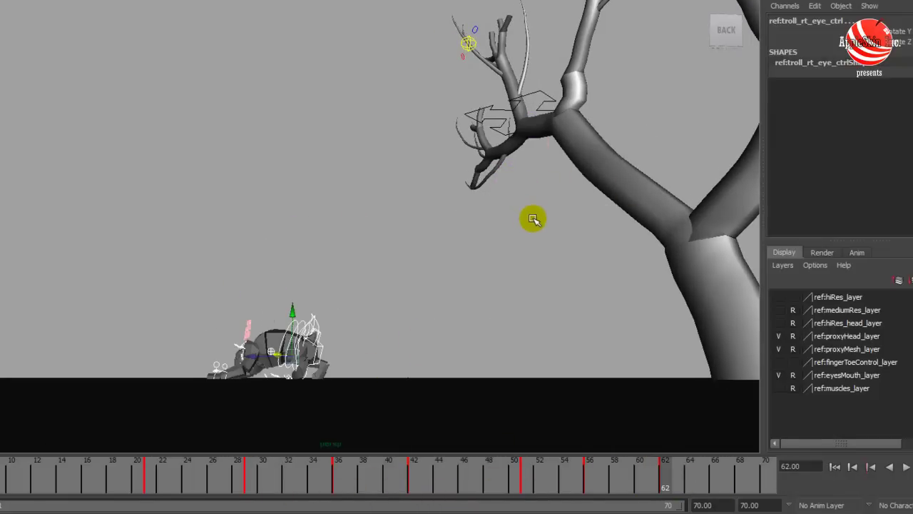
key("comma")
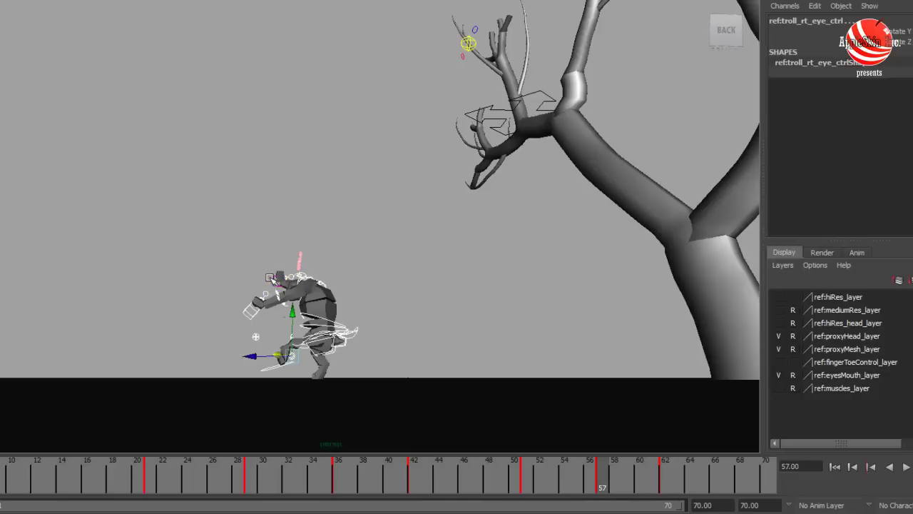
Add the right arm IK control to the selection, move the frame 57 and 62 keys to frames 56 and 60
left_click(276, 280)
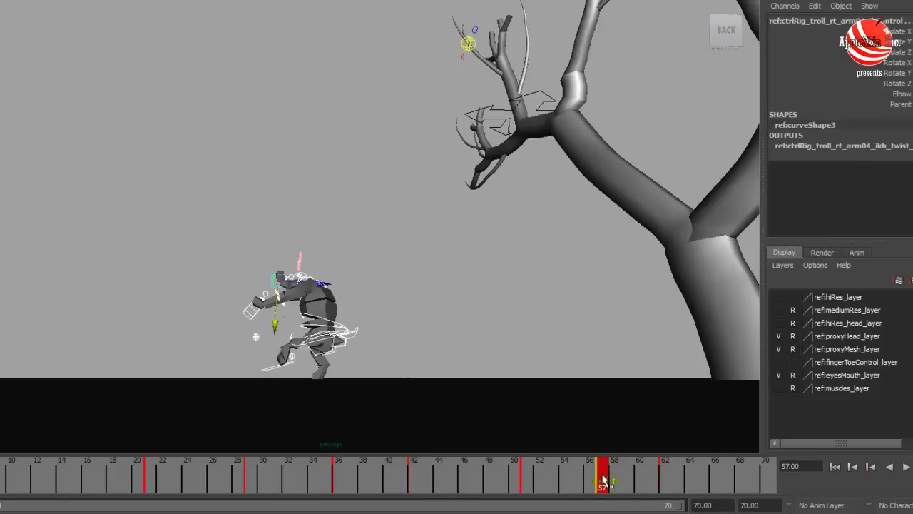
mouse_move(603, 482)
left_mouse_down()
mouse_move(667, 484)
mouse_move(553, 485)
mouse_move(678, 488)
mouse_move(255, 483)
mouse_move(628, 473)
mouse_move(369, 476)
left_mouse_up()
key("alt+v")
left_click(905, 467)
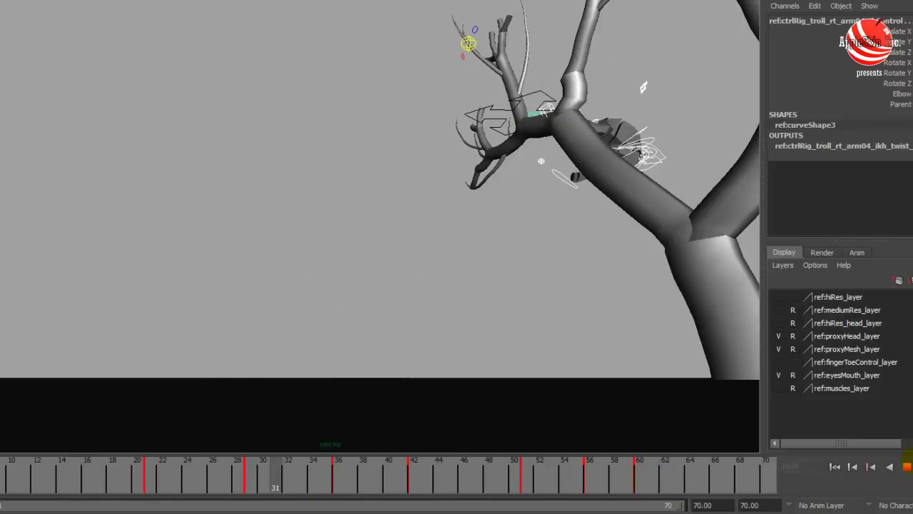
Play back the retimed jump and move the hanging pose's key from frame 42 to frame 40
left_click(255, 489)
left_click(907, 467)
left_click_drag(275, 483, 453, 480)
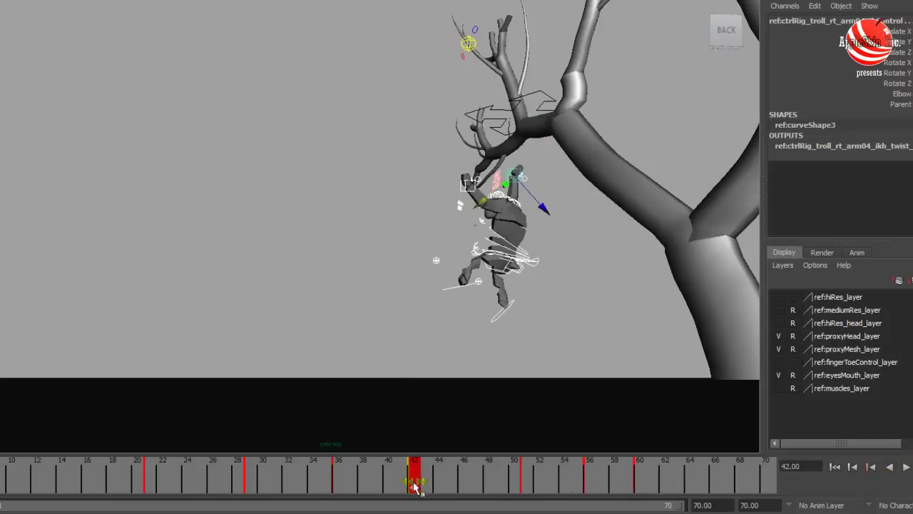
key("alt+v")
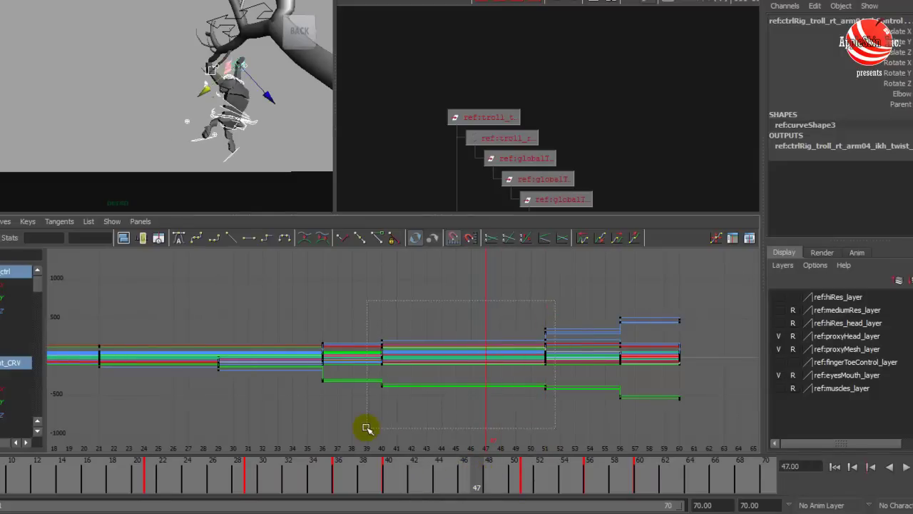
Make the keys at frames 40 and 51 linear and key the interpolated airborne pose at frame 47
left_click_drag(366, 428, 367, 428)
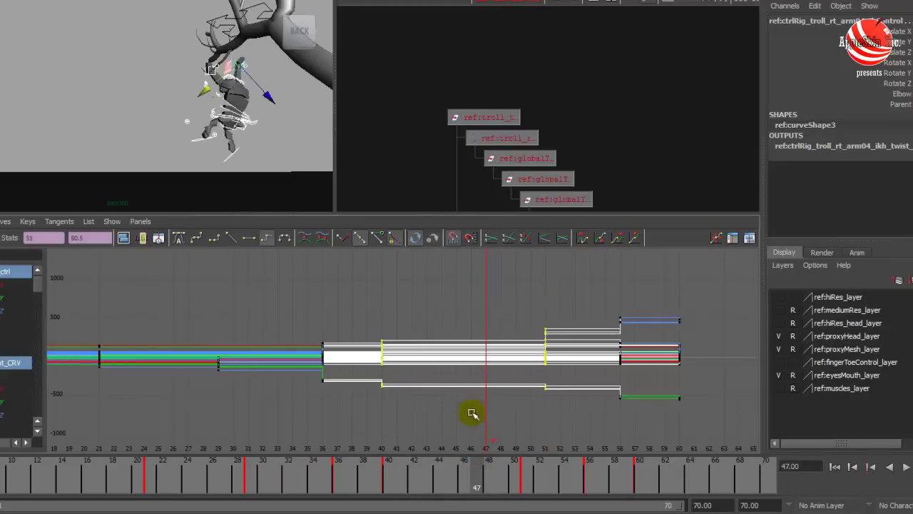
left_click(232, 240)
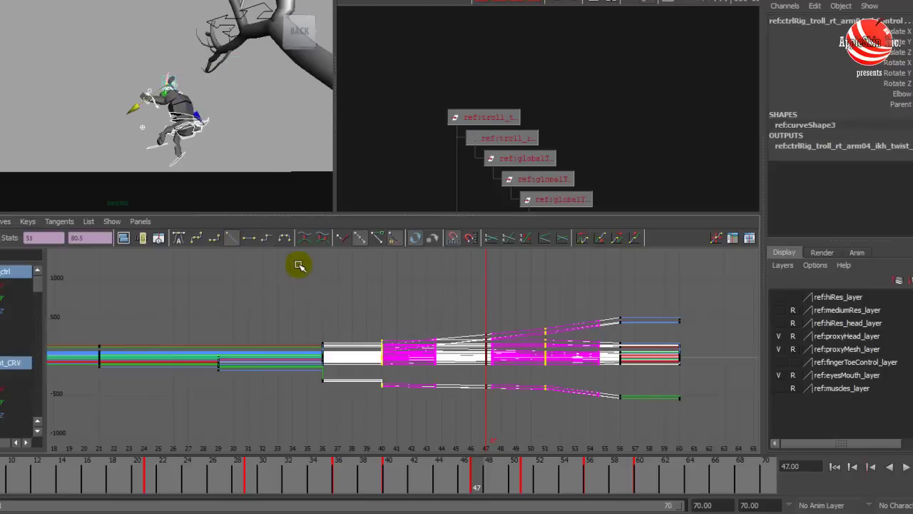
Return the rig's animation curves, including the new key at frame 47, to stepped tangents
left_click(59, 221)
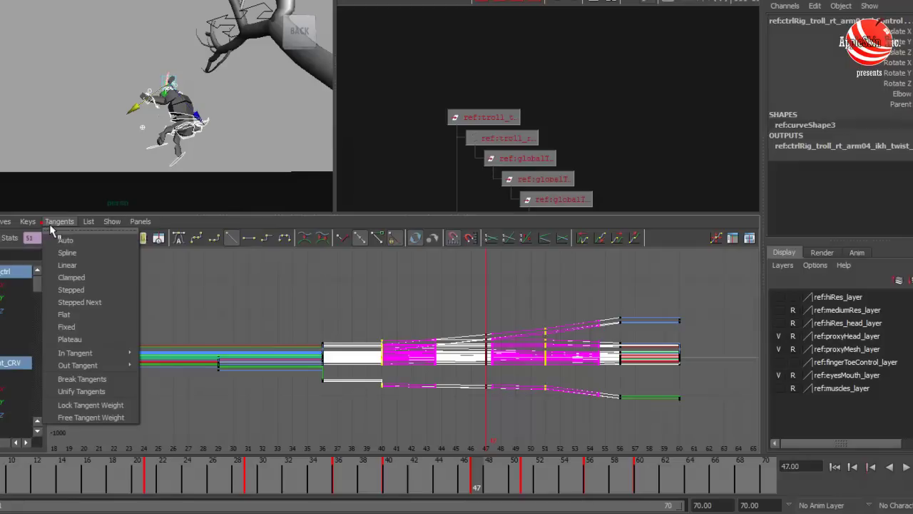
left_click(66, 292)
left_click(184, 278)
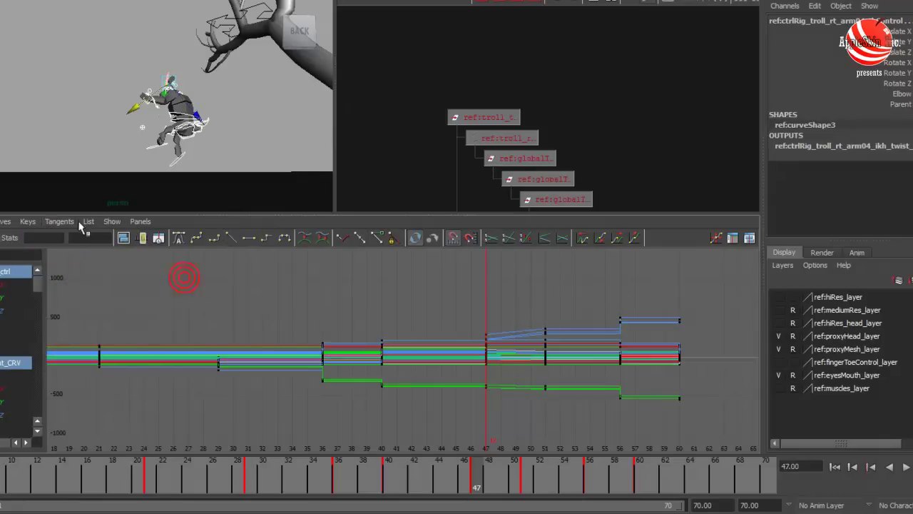
left_click(72, 220)
left_click(77, 290)
key("space")
Compare the airborne poses around frames 47 to 50 and scrub through the landing up to frame 68
left_click_drag(327, 481, 510, 493)
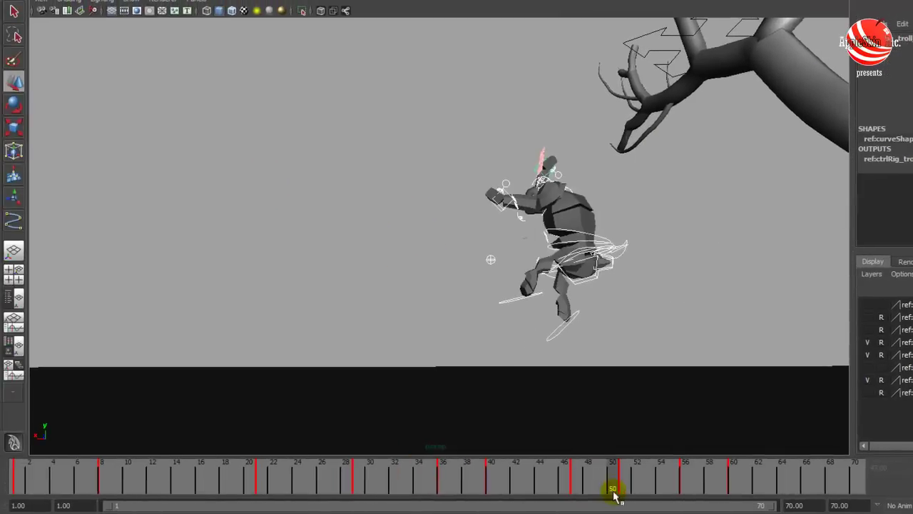
left_click_drag(615, 494, 579, 492)
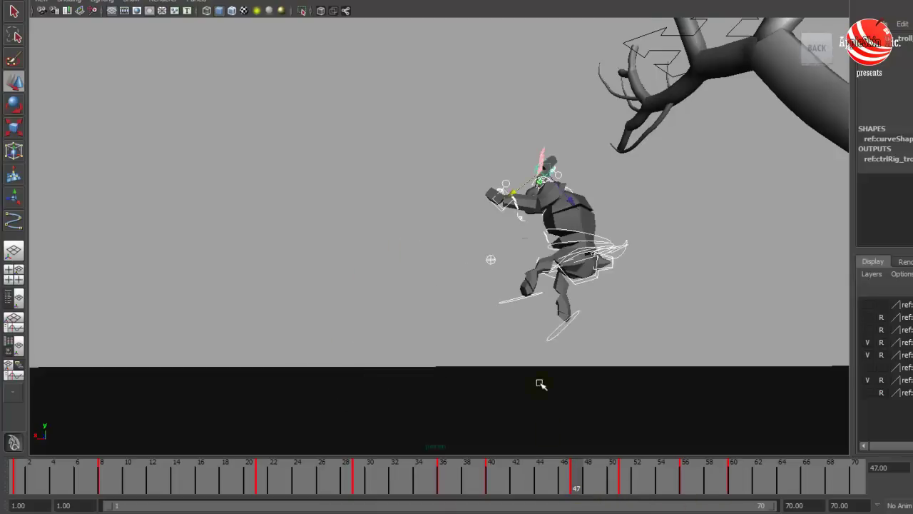
left_click_drag(540, 379, 416, 431, "alt")
left_click_drag(432, 476, 818, 501)
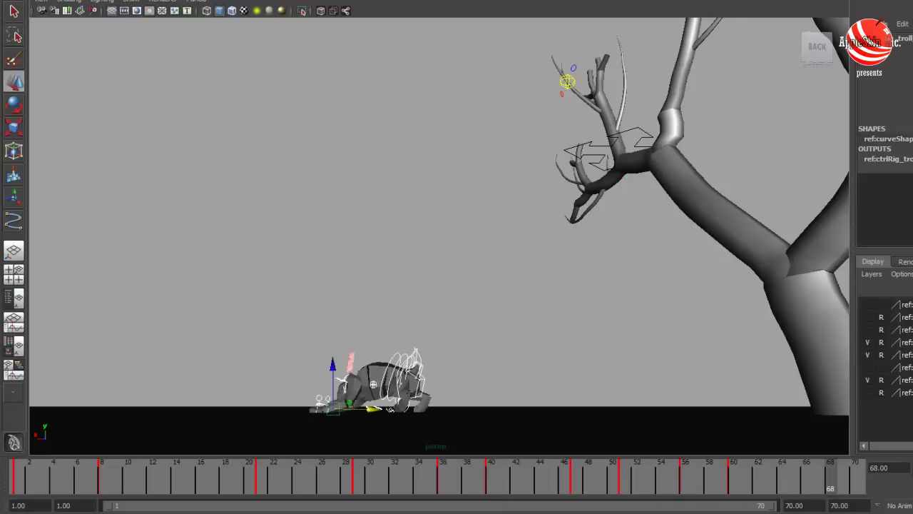
Play the animation from frame 1 and move the keys at frames 51, 56 and 60 to frames 50, 53 and 57
key("alt+shift+v")
key("alt+v")
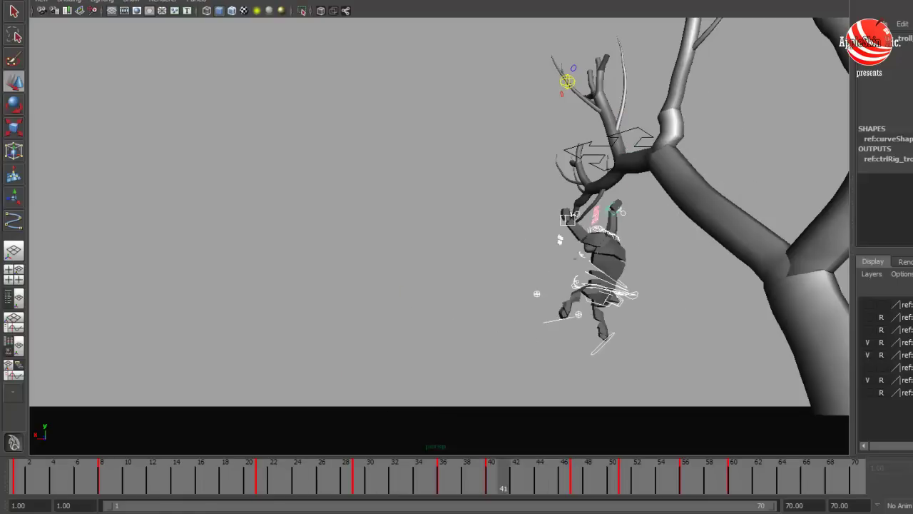
left_click_drag(524, 483, 4, 503)
key("alt+v")
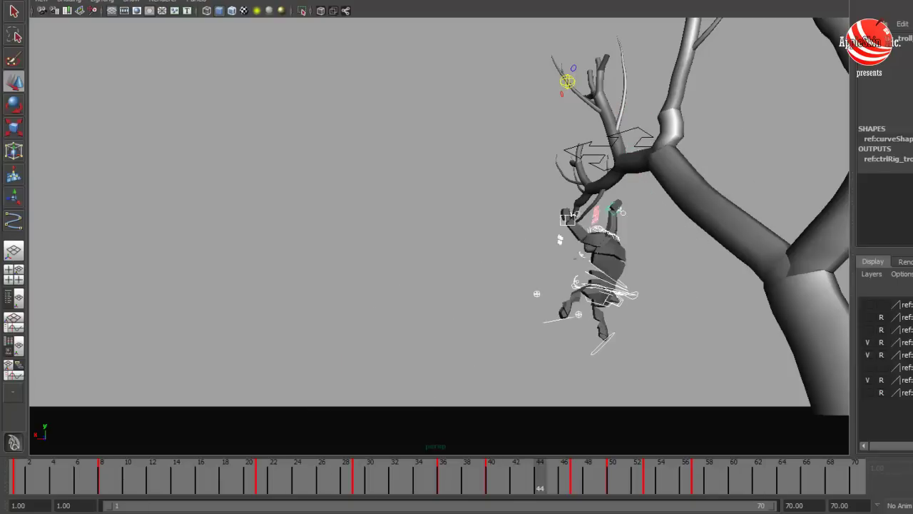
Shift all keys from frame 36 onward three frames earlier, placing them at frames 33, 37, 44, 47, 50 and 54
left_click_drag(369, 485, 704, 486)
left_click(373, 486)
left_click_drag(562, 485, 746, 485)
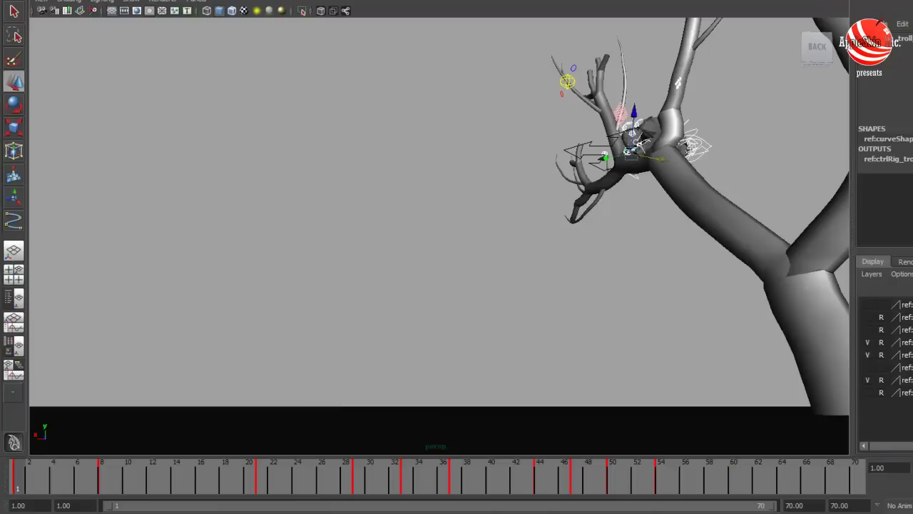